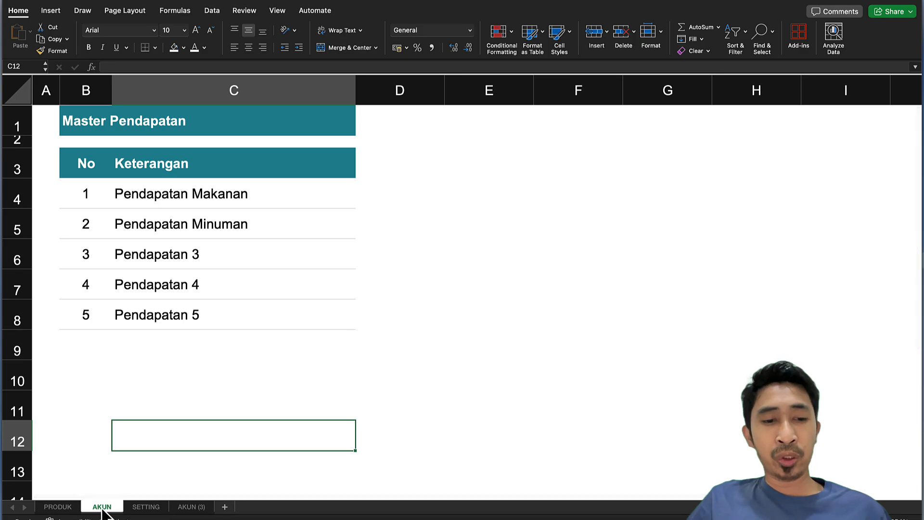
Look through the SETTING and AKUN (3) sheets, and the Setting, Produk, Pelanggan and Vendor sheets of the Pembukuan Warung workbook.
left_click(140, 508)
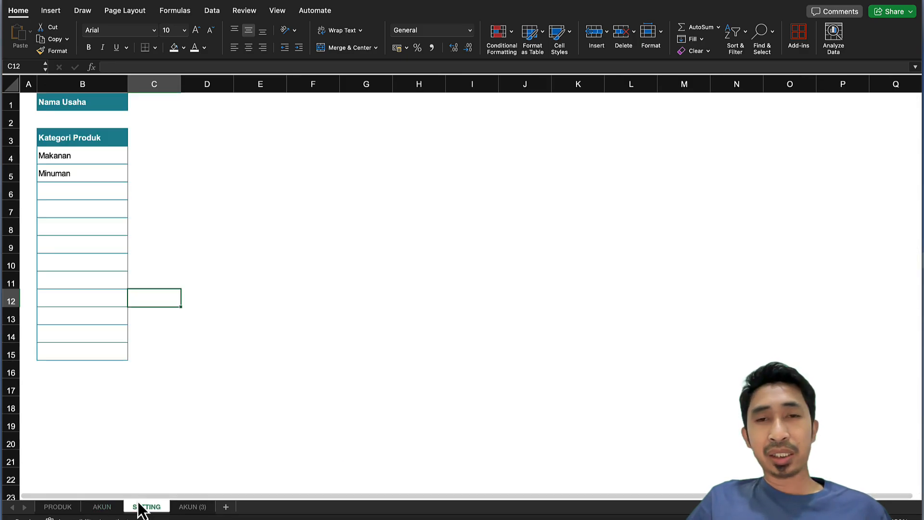
left_click(183, 508)
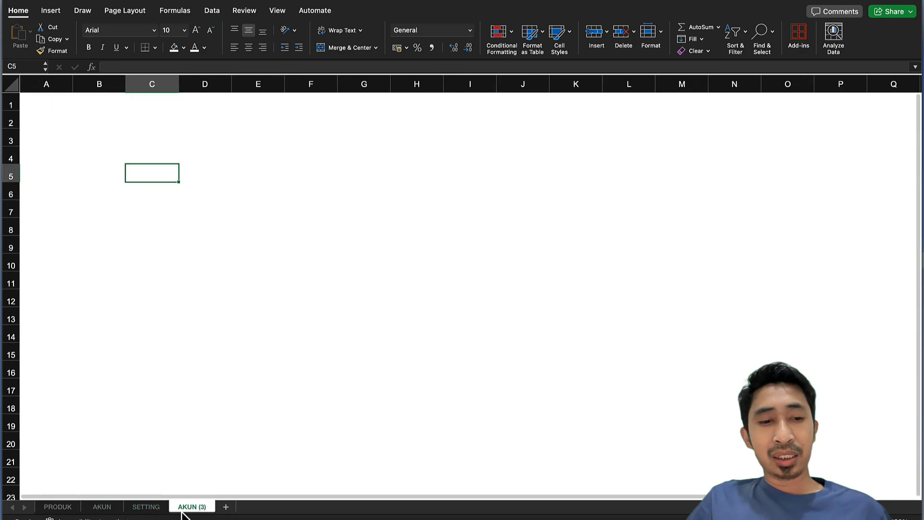
left_click(176, 455)
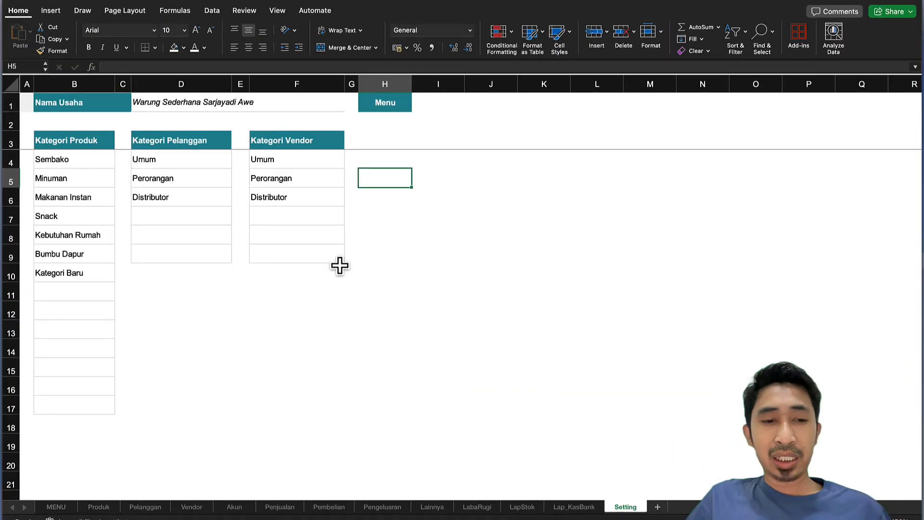
left_click(283, 330)
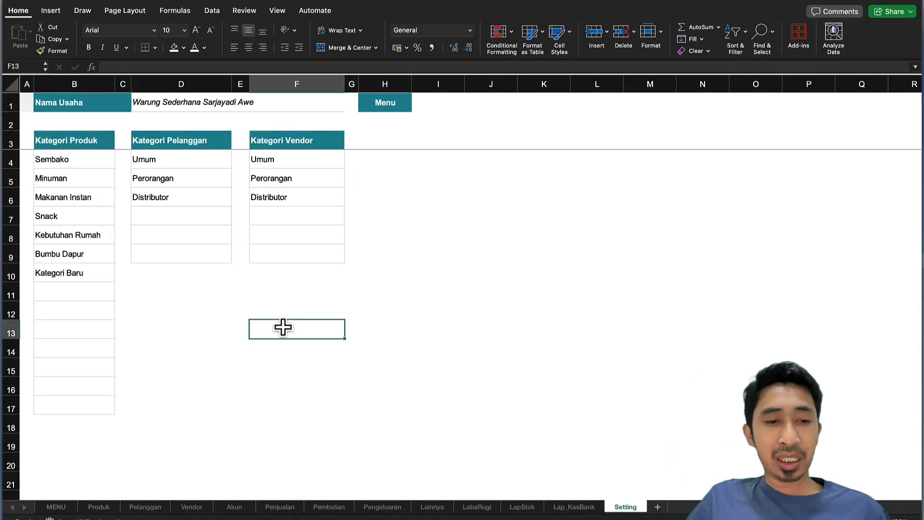
left_click(98, 507)
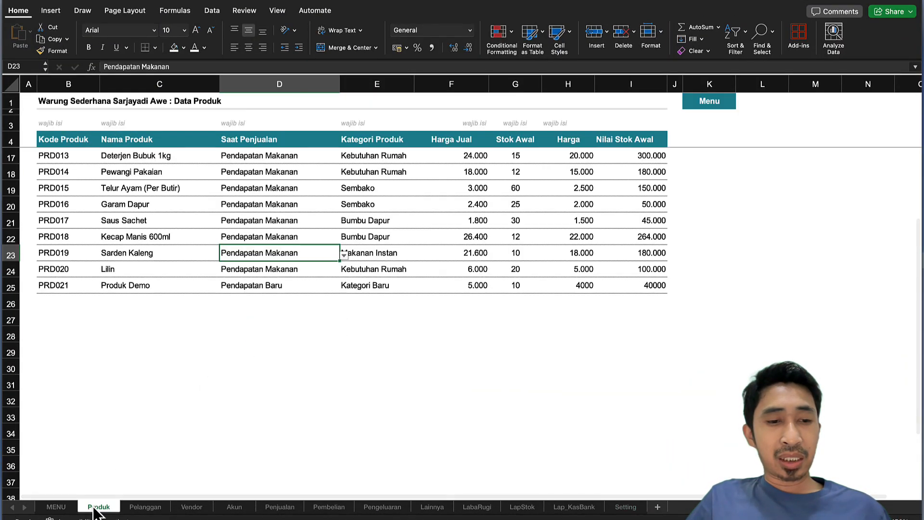
left_click(147, 508)
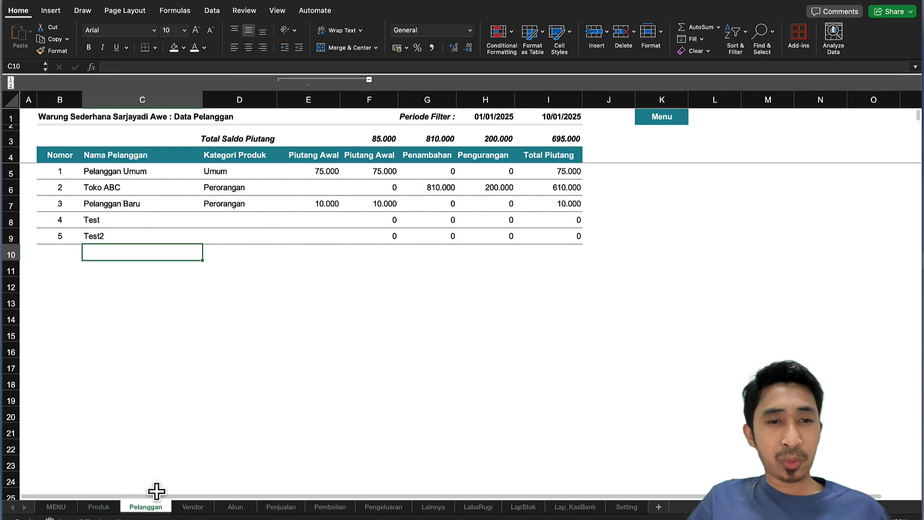
left_click(192, 508)
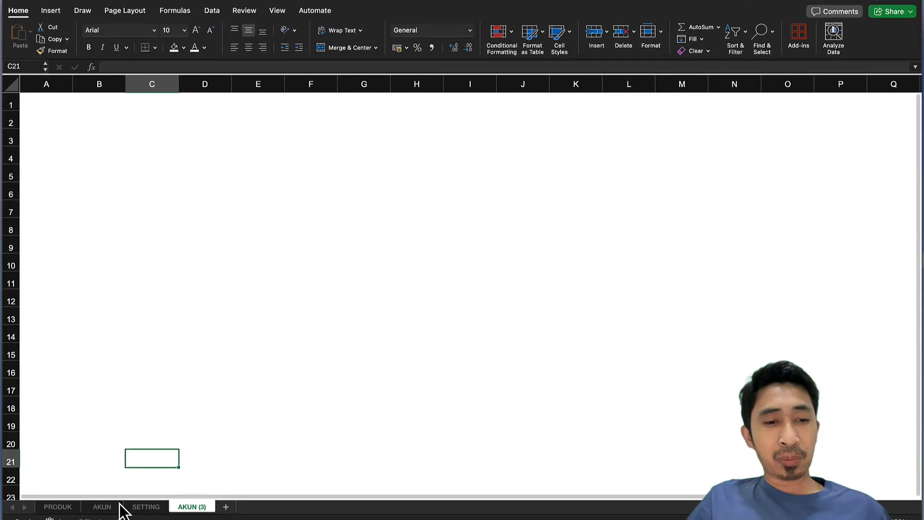
Create a copy of the blank AKUN (3) sheet in Latihan Pembukuan Warung.xlsx, placed before AKUN (3).
right_click(191, 509)
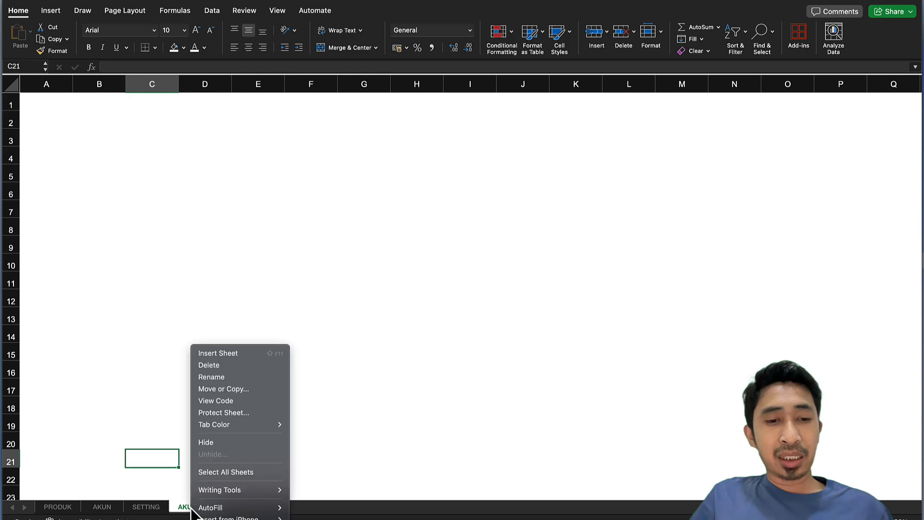
left_click(210, 391)
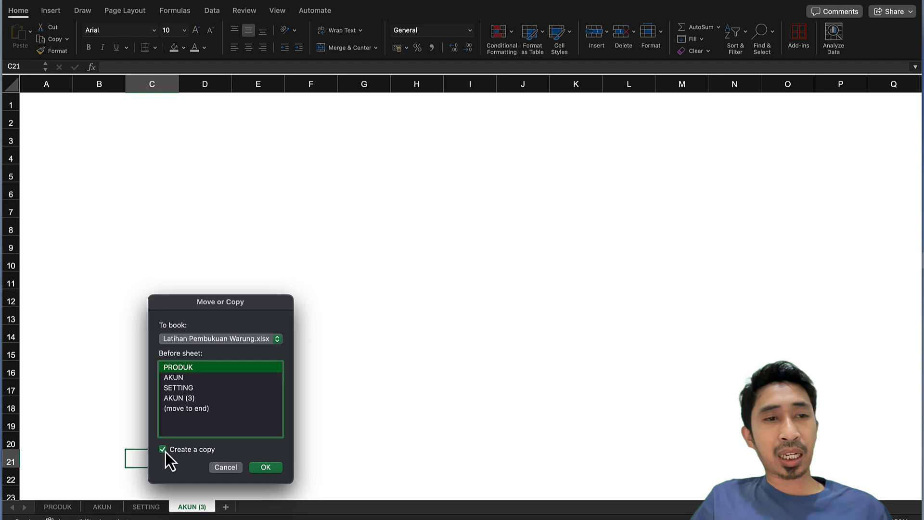
left_click(179, 398)
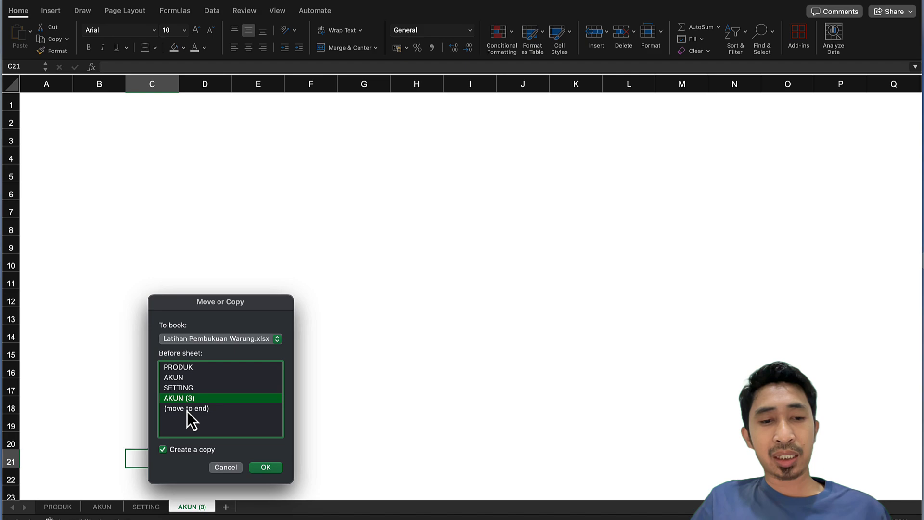
left_click(266, 467)
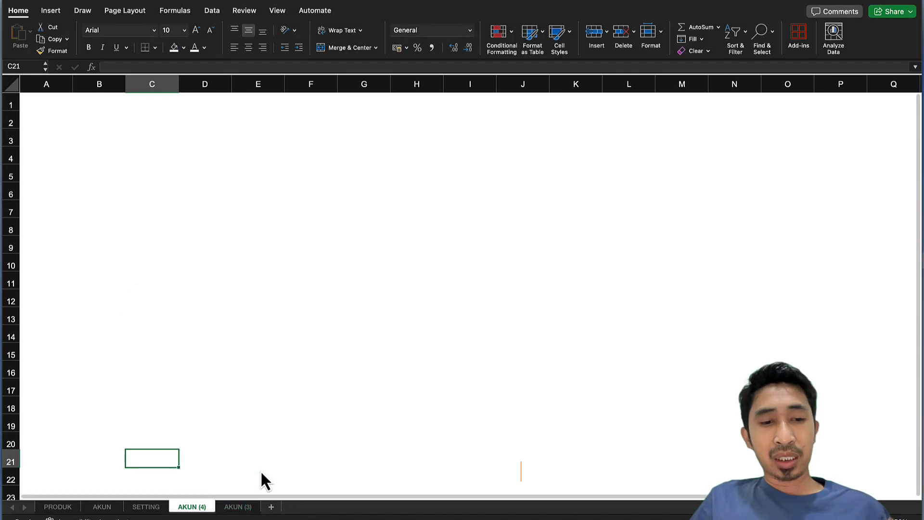
Rename the copied sheet as PELANGGAN.
double_click(195, 507)
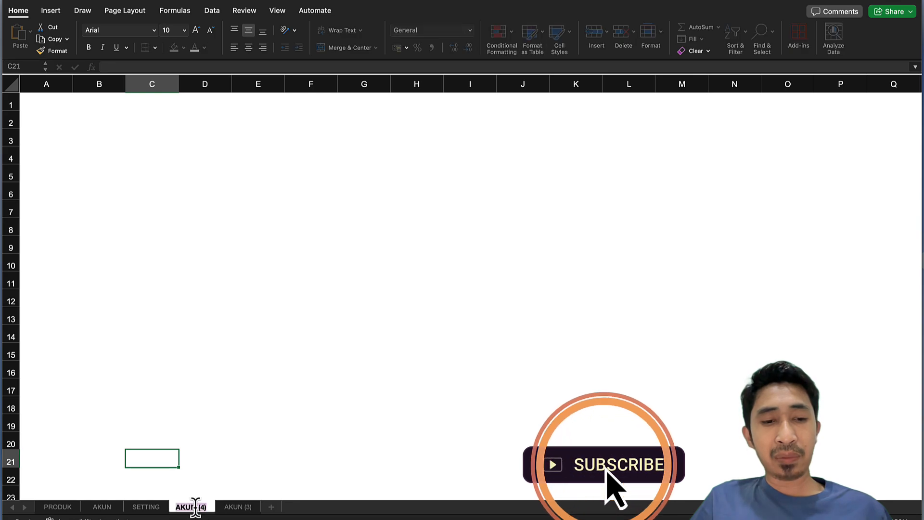
type("Pen")
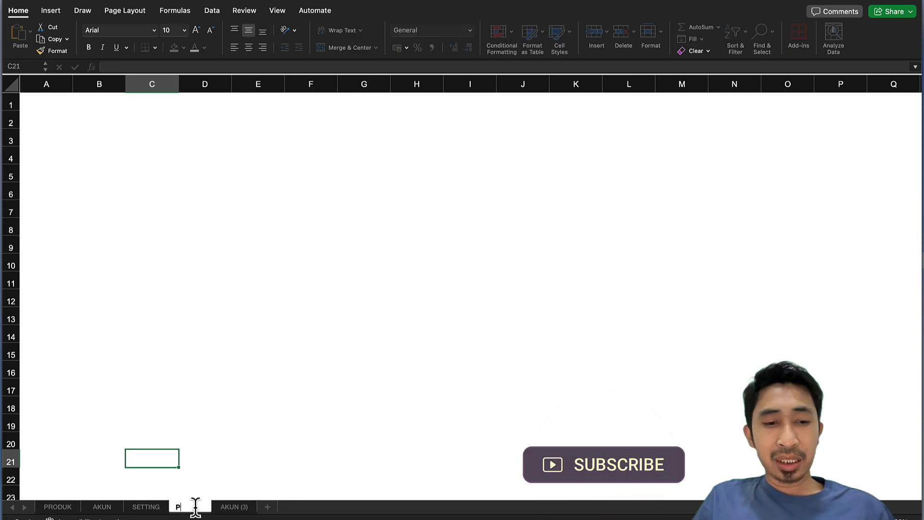
key("BackSpace")
key("BackSpace")
type("ELANGGAN")
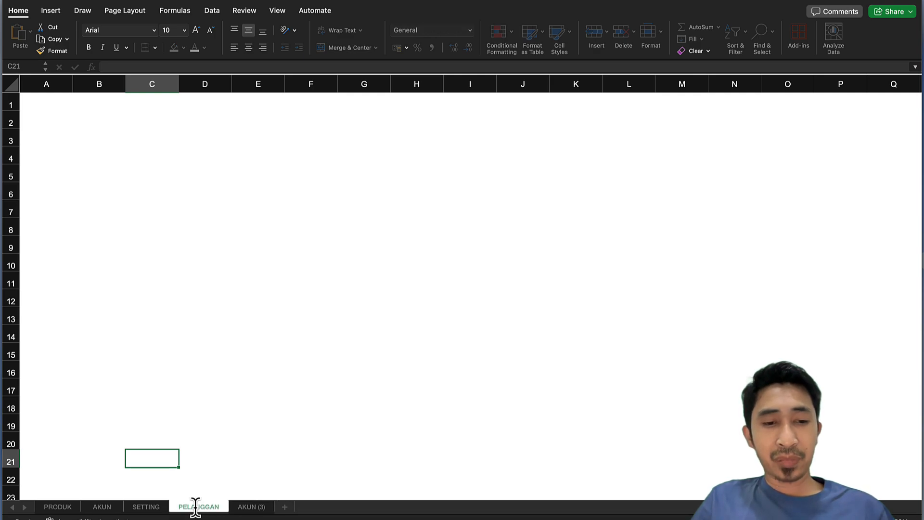
key("Return")
Examine the title formula in B1 of the Pelanggan sheet in the Pembukuan Warung workbook, and return to the practice workbook.
left_click(131, 247)
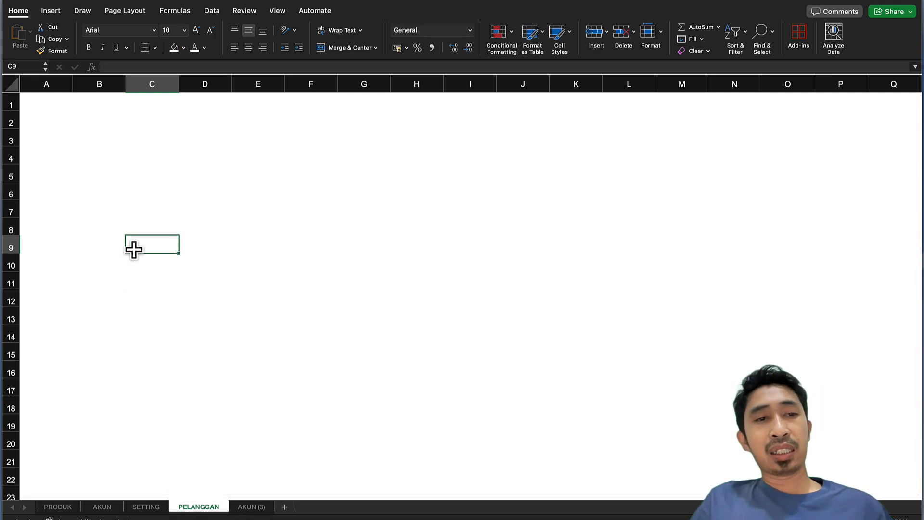
left_click(82, 136)
left_click(105, 117)
key("ctrl+Down")
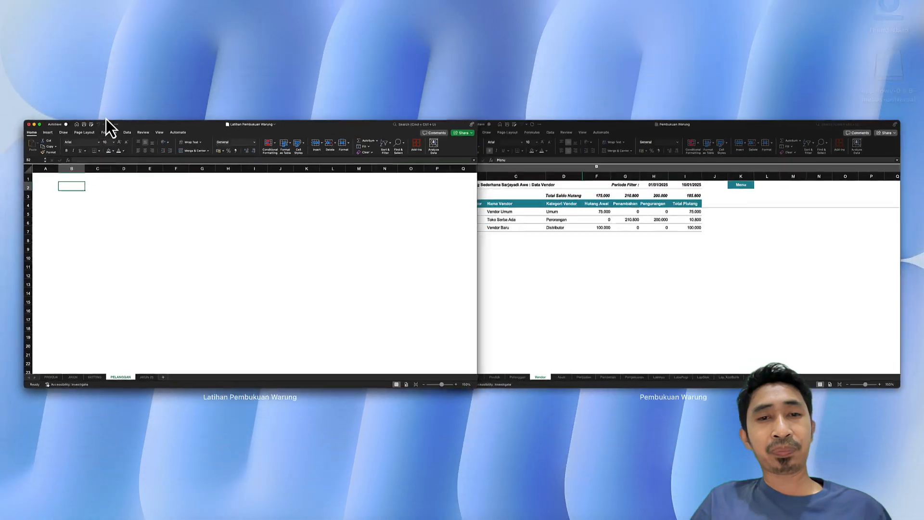
left_click(553, 211)
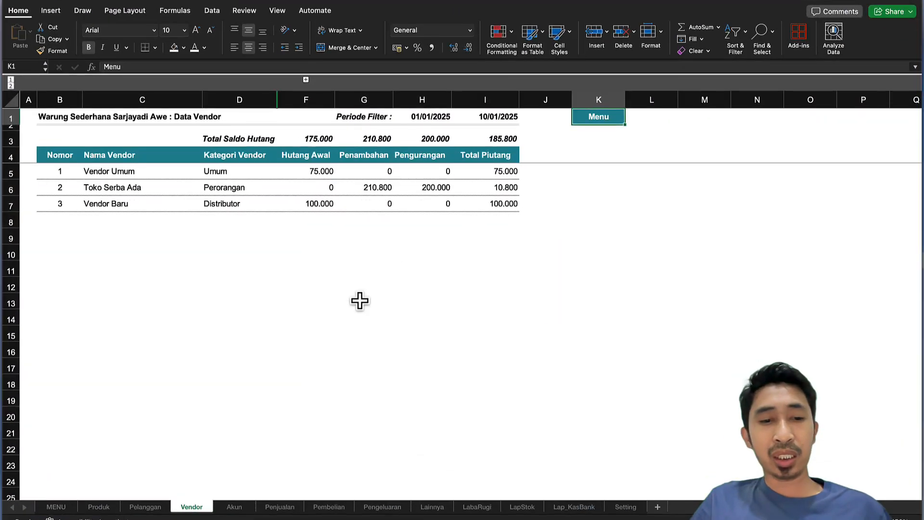
left_click(146, 507)
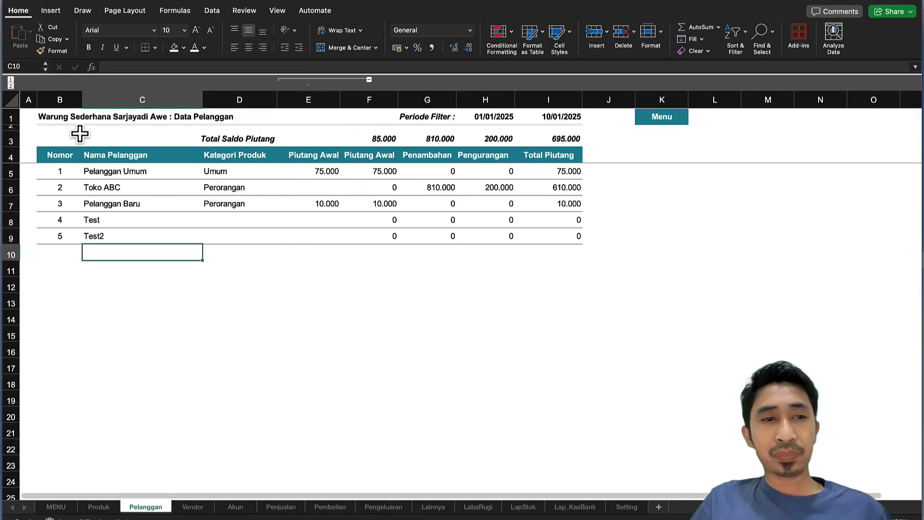
left_click(67, 118)
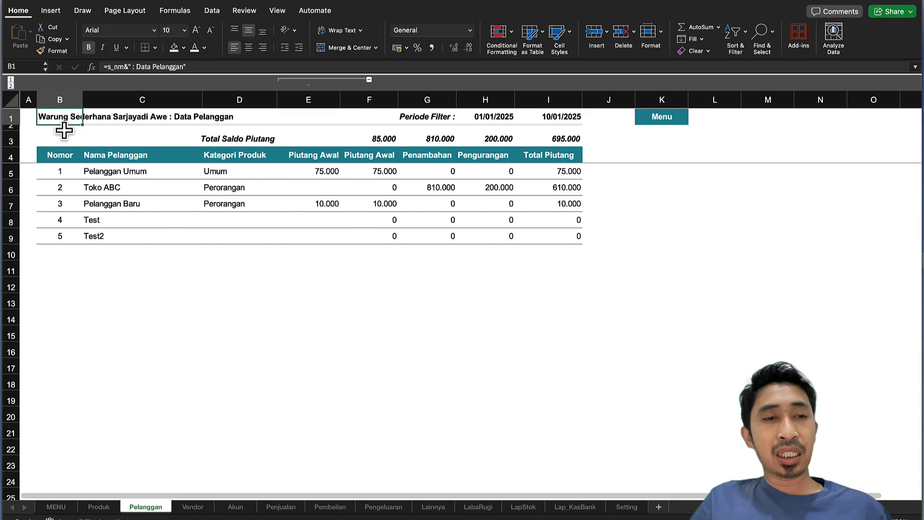
key("ctrl+Down")
left_click(489, 293)
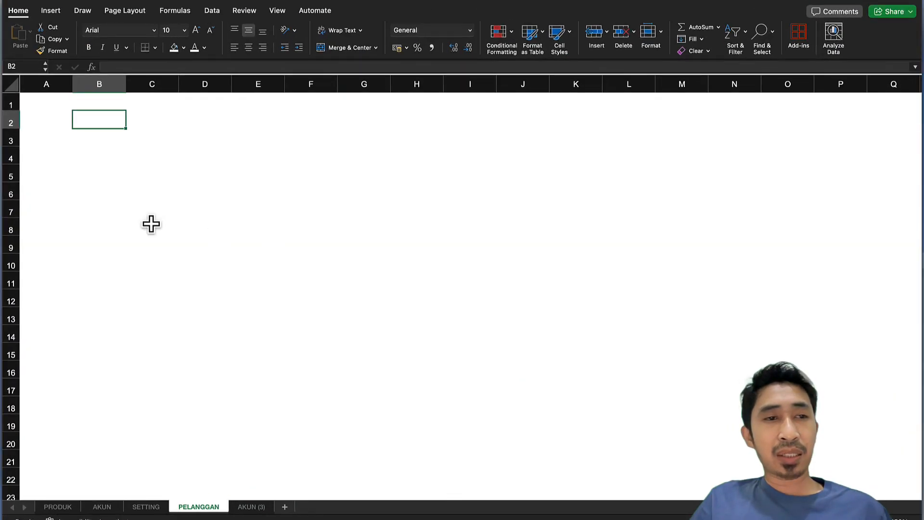
Narrow column A of the PELANGGAN sheet and link cell B1 to the business name with =PRODUK!B1.
left_click(90, 102)
left_click_drag(74, 85, 37, 88)
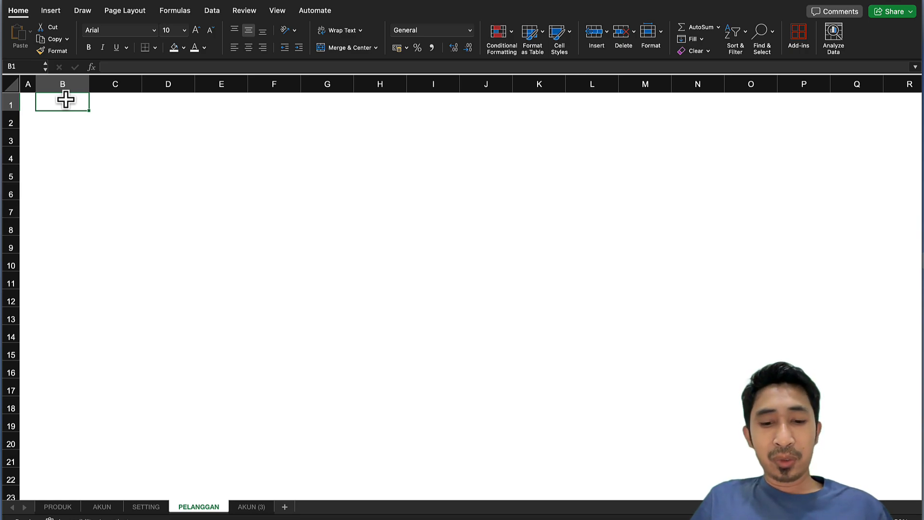
type("=")
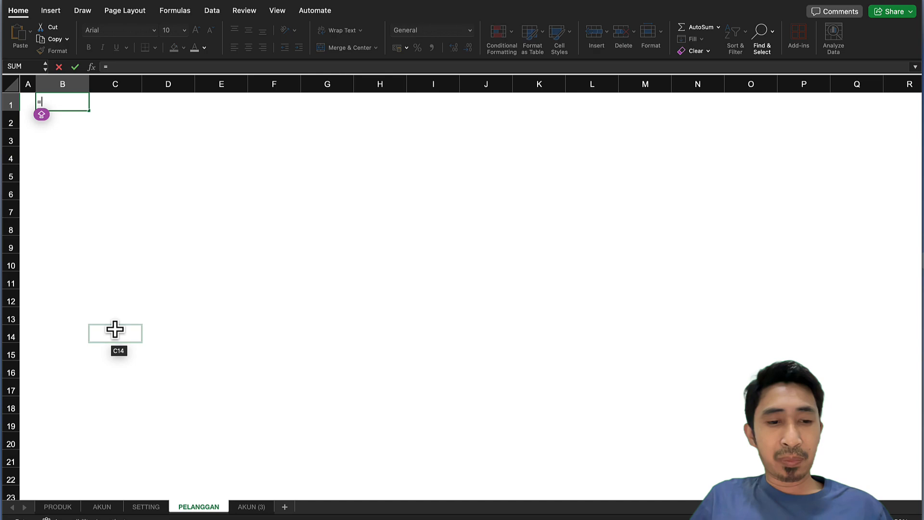
left_click(114, 506)
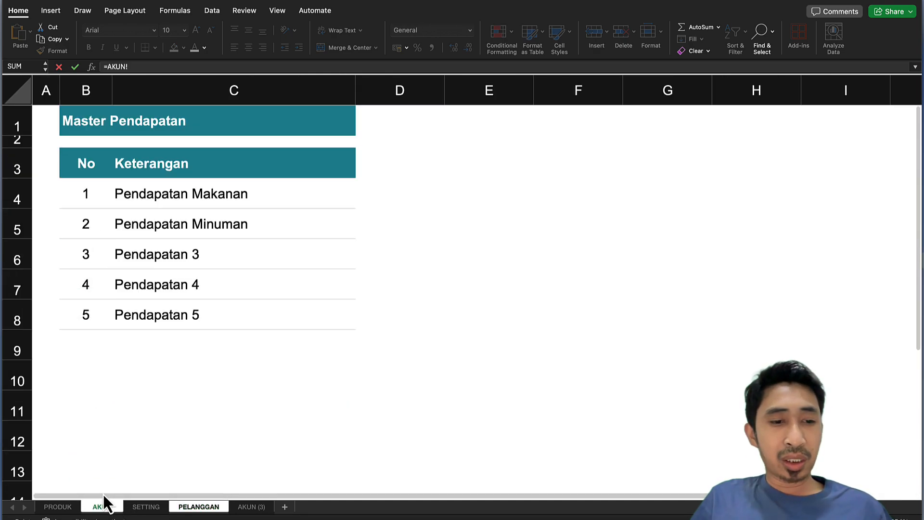
left_click(62, 508)
left_click(54, 103)
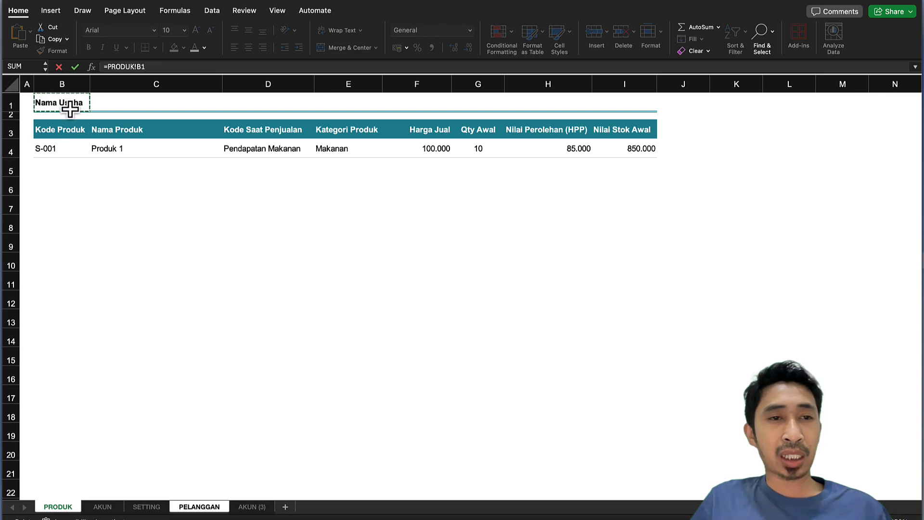
key("Return")
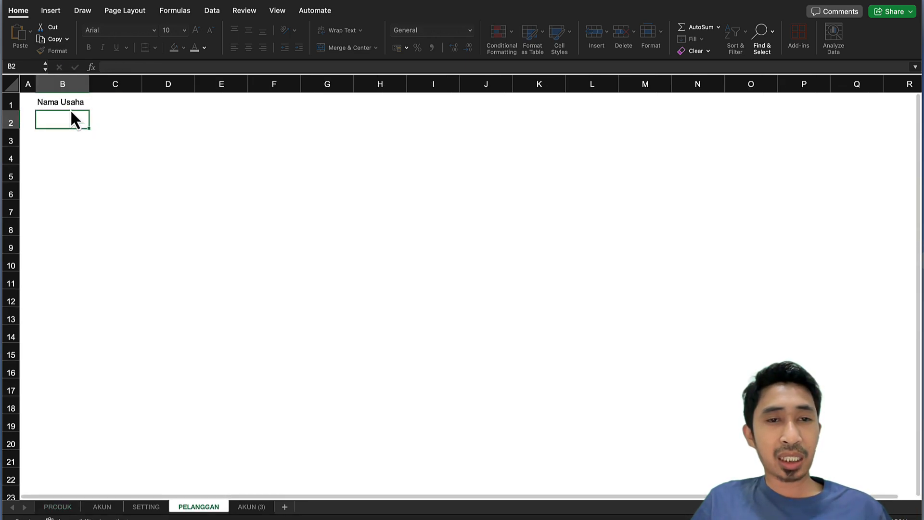
left_click(62, 101)
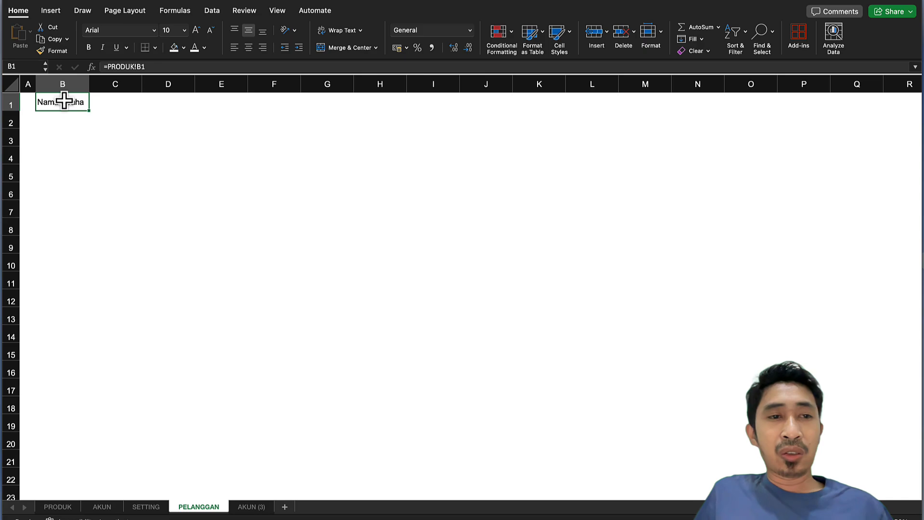
Examine the header row B4:I4 of the Pelanggan sheet in the Pembukuan Warung workbook, and return to the practice workbook.
left_click(71, 138)
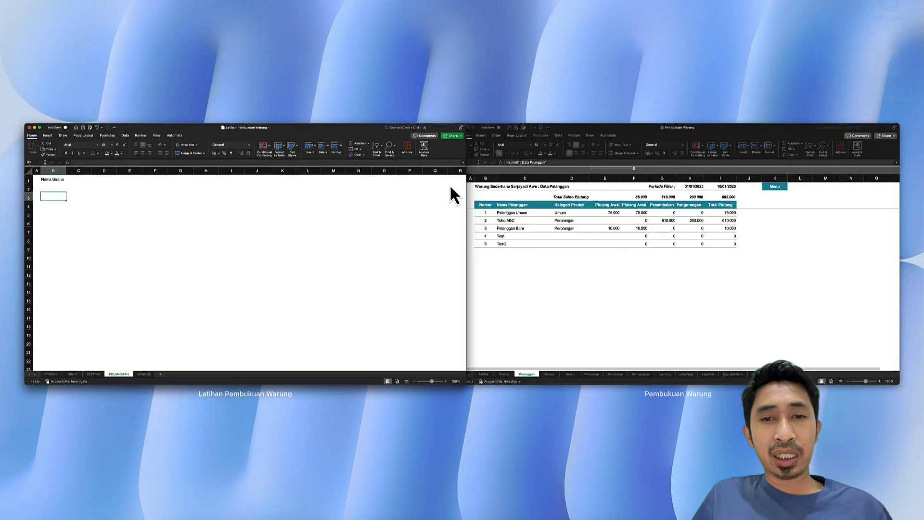
left_click(622, 206)
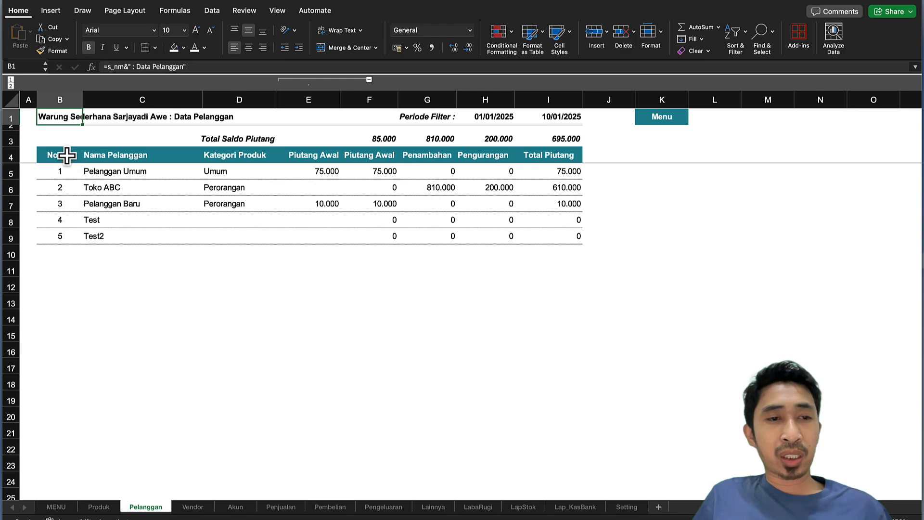
left_click(67, 155)
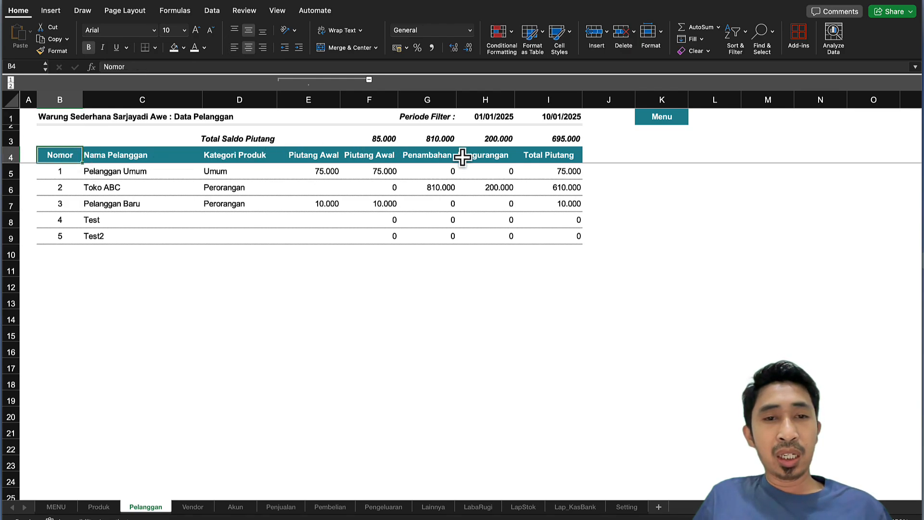
left_click(534, 157, "shift")
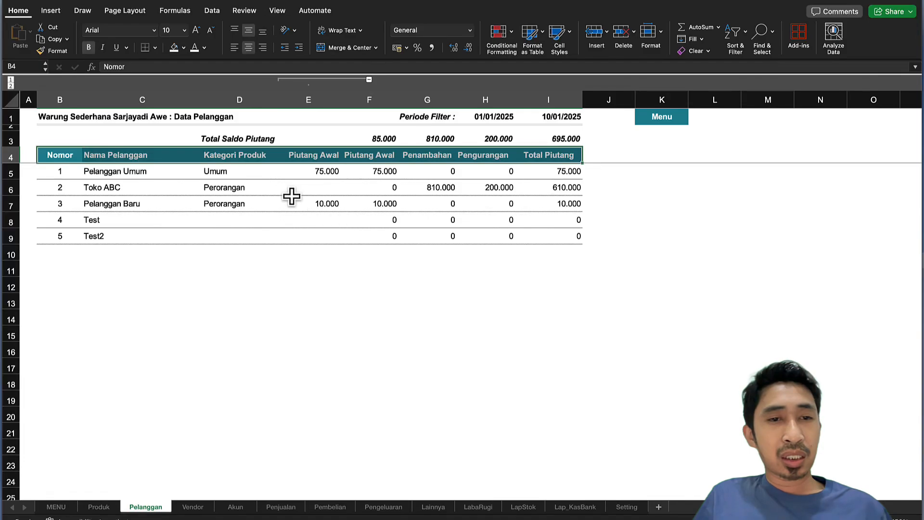
left_click(596, 220)
left_click(256, 164)
left_click(258, 155)
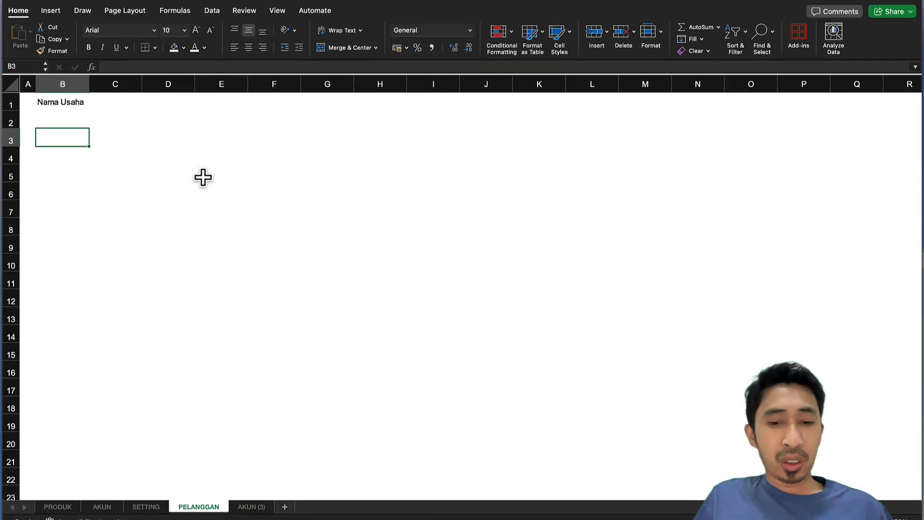
Enter the headers Nomor, Nama Pelanggan and Kategori Pelanggan in B3:D3, and widen column C to fit its header.
type("NOMOR")
key("BackSpace")
key("BackSpace")
key("BackSpace")
key("BackSpace")
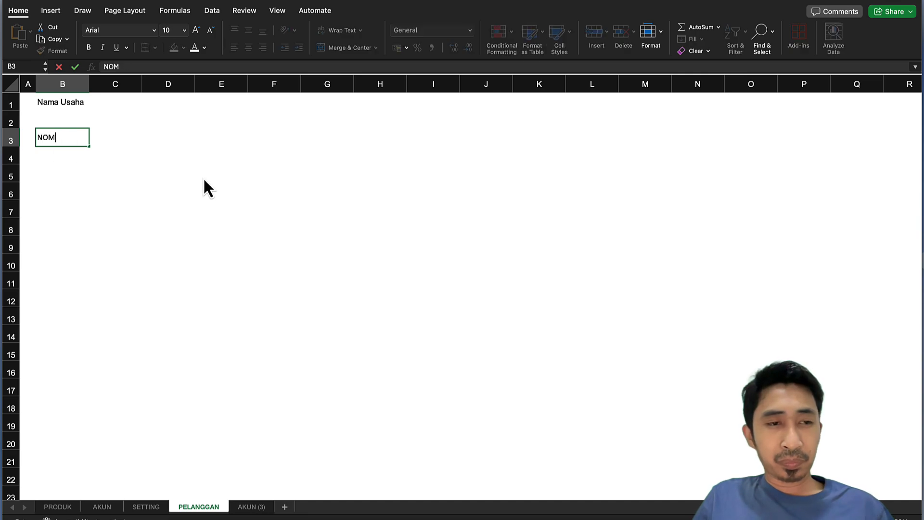
type("omor")
key("Tab")
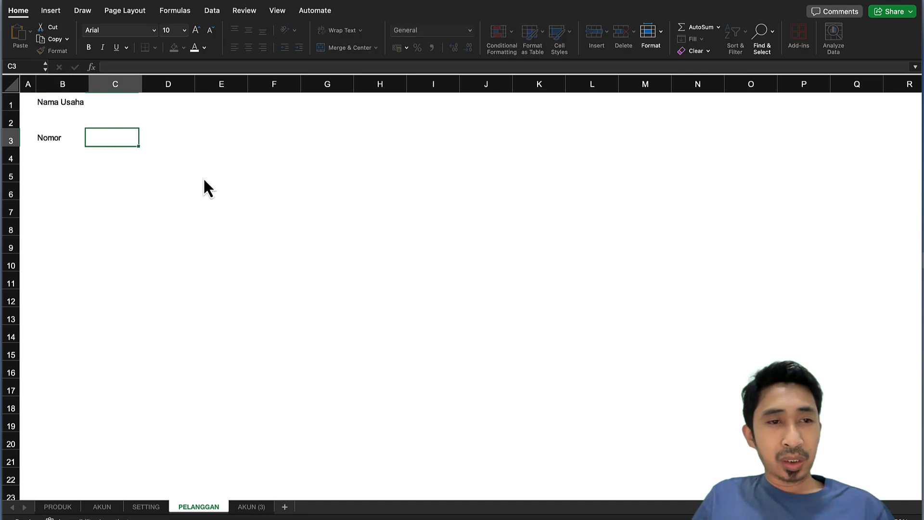
type("Nama Pelanggan")
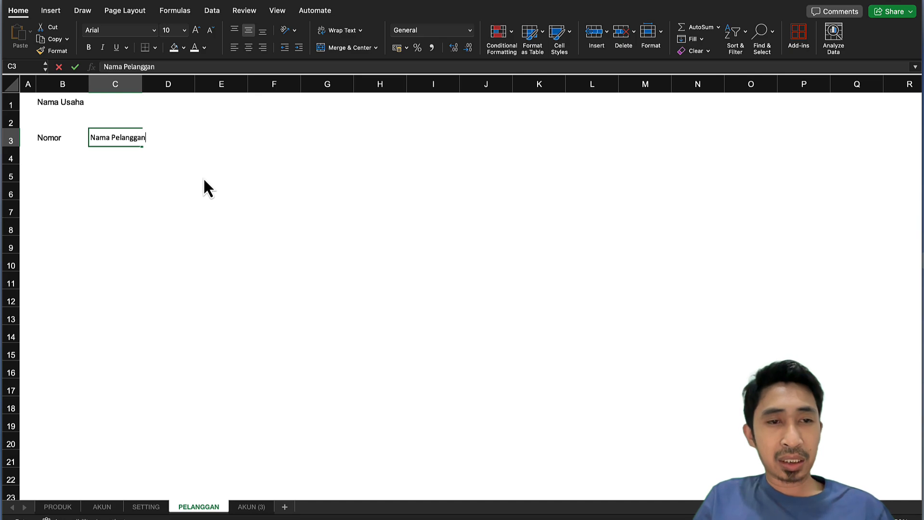
key("Tab")
type("Kat")
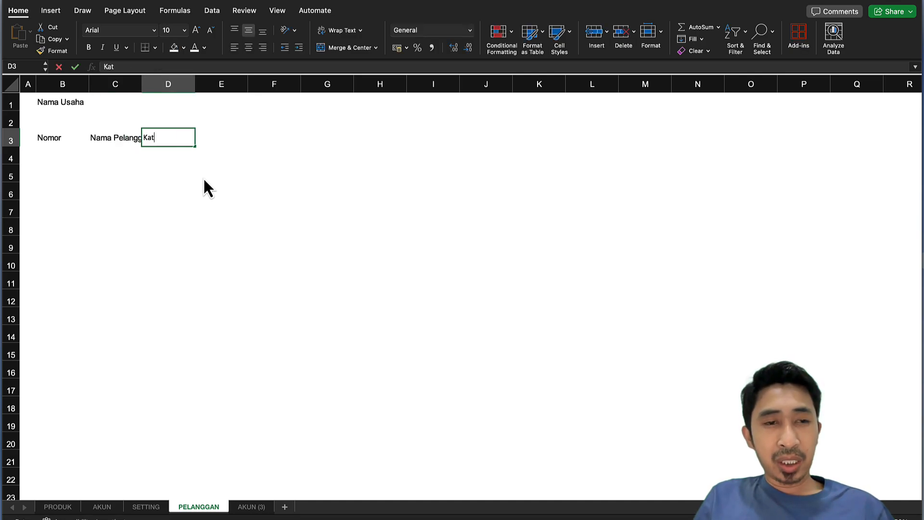
type("egori ")
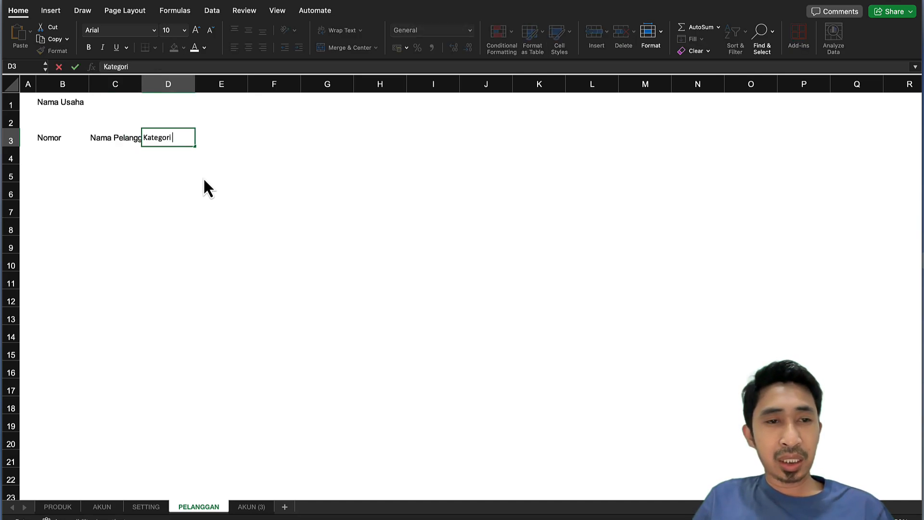
type("Pelanggan")
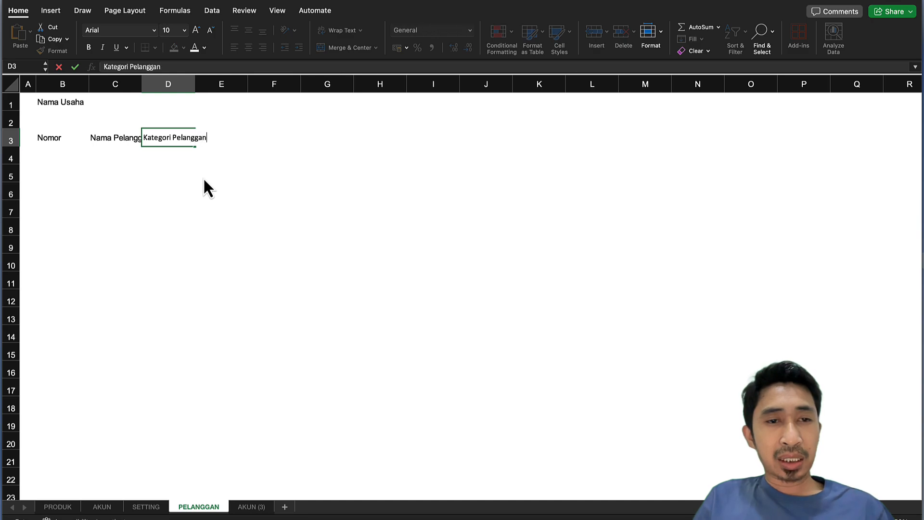
key("Return")
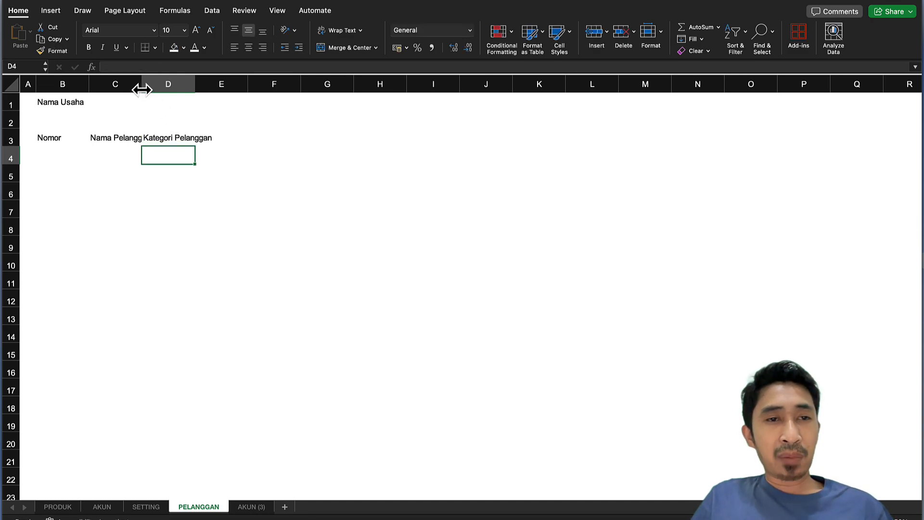
left_click_drag(142, 89, 173, 96)
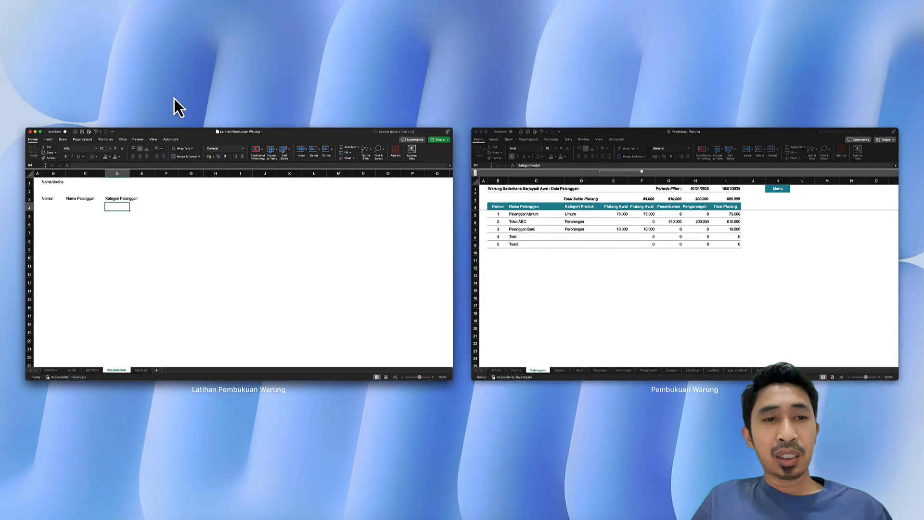
Examine the Piutang Awal header in E4 of the Pelanggan sheet in the Pembukuan Warung workbook, and return to the practice workbook.
left_click(572, 232)
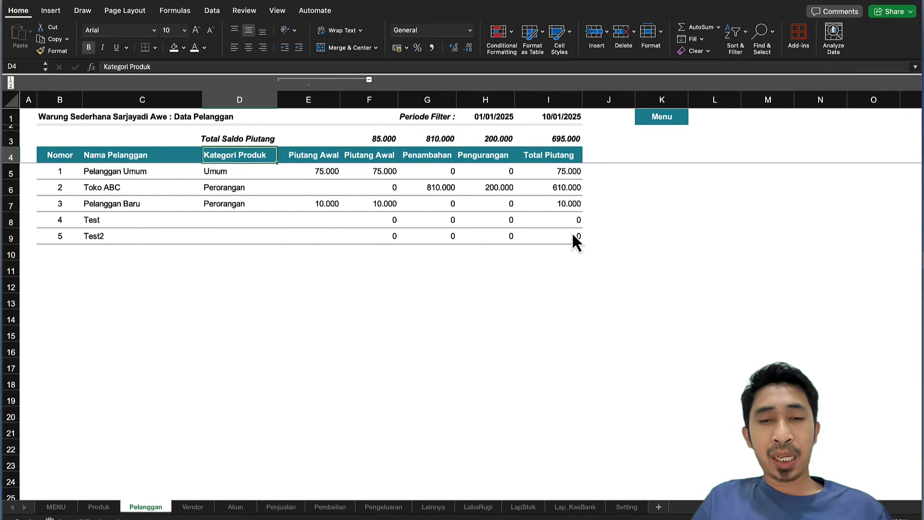
left_click(310, 154)
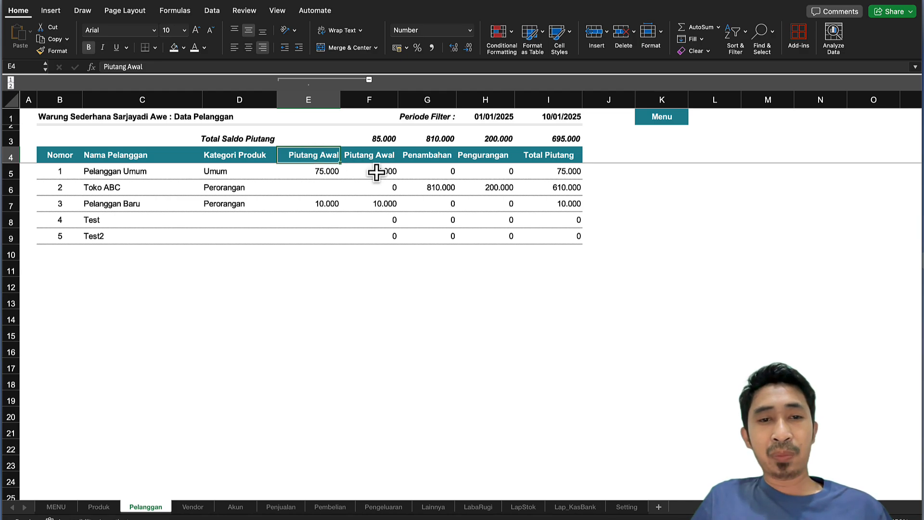
key("ctrl+Down")
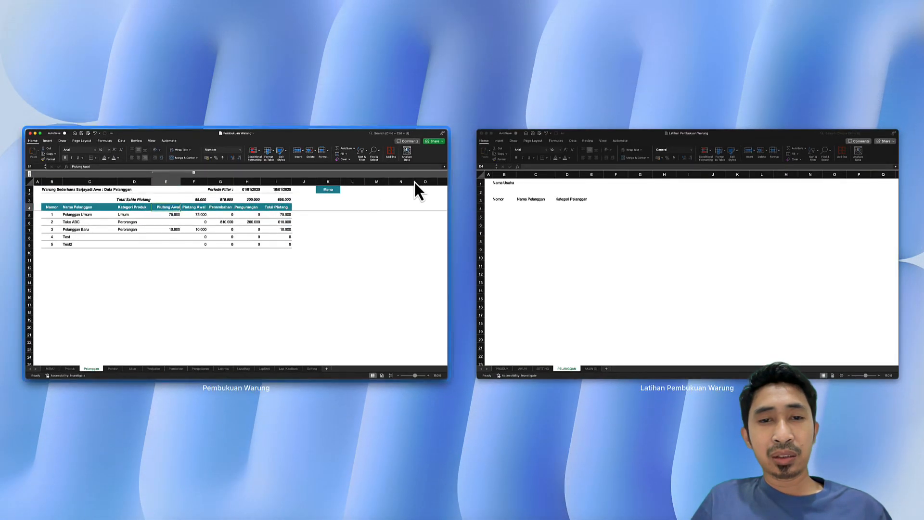
left_click(516, 249)
Widen column D to fit its header and enter the header Piutang Awal in both E3 and F3.
left_click(266, 136)
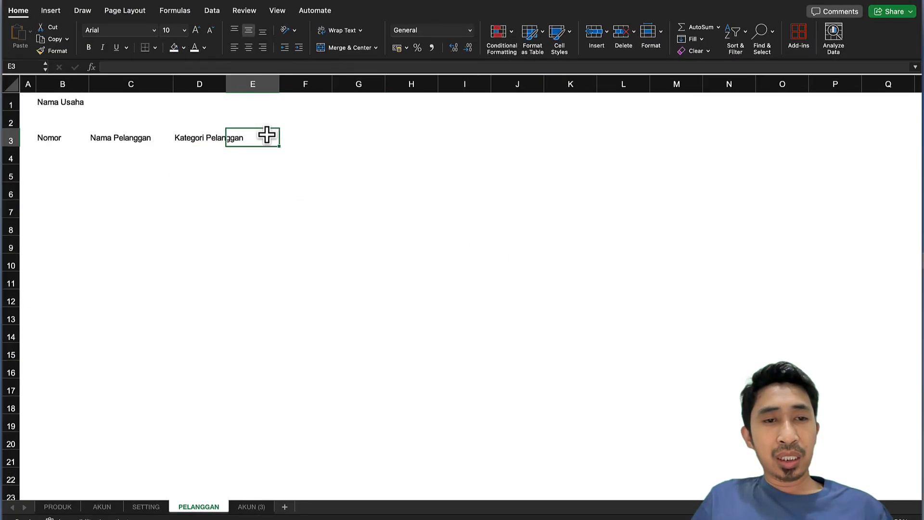
left_click_drag(228, 85, 250, 86)
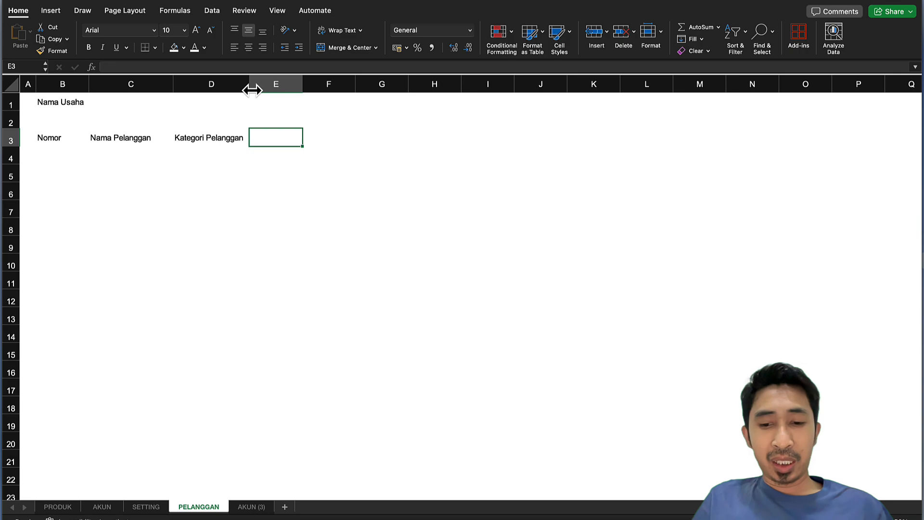
type("Ply")
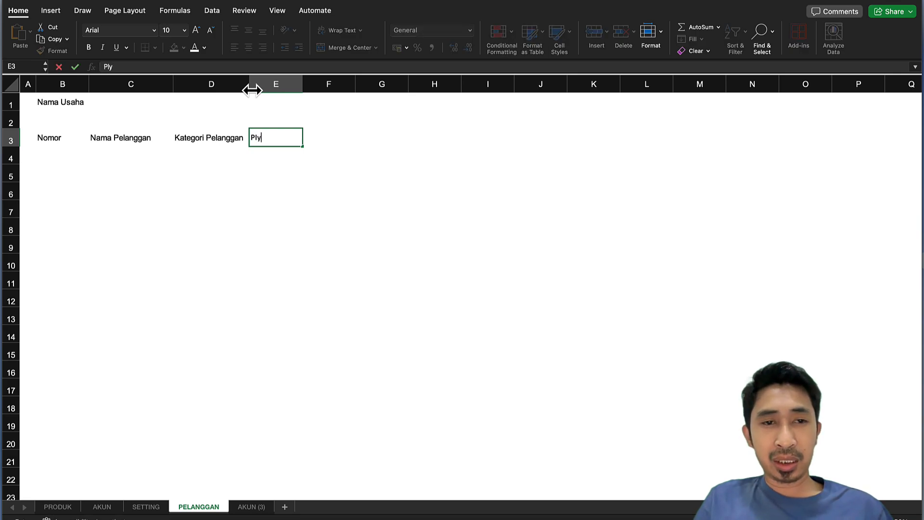
key("BackSpace")
key("BackSpace")
type("iutang ")
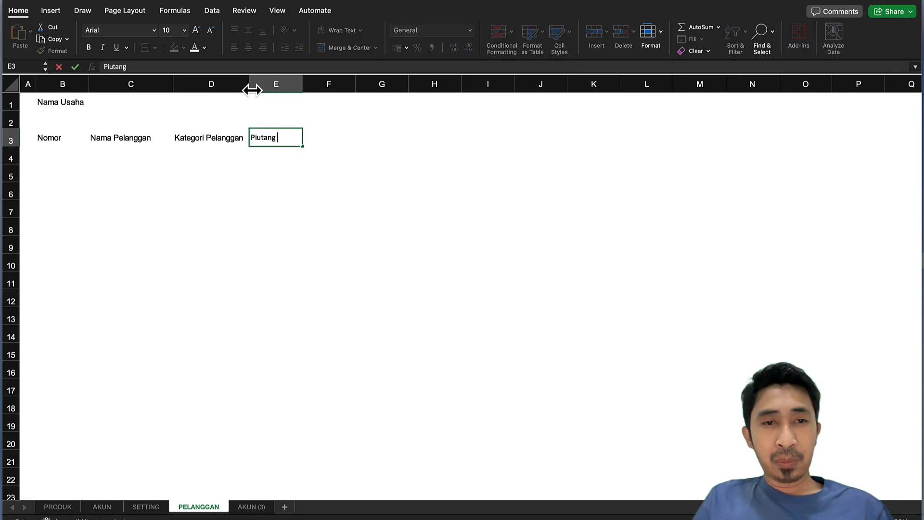
type("Awal")
key("Tab")
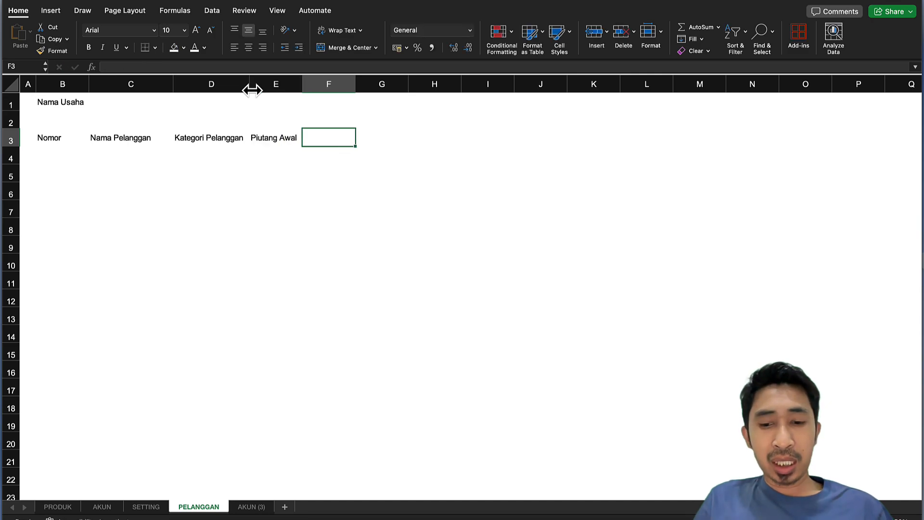
type("Piutang Awal")
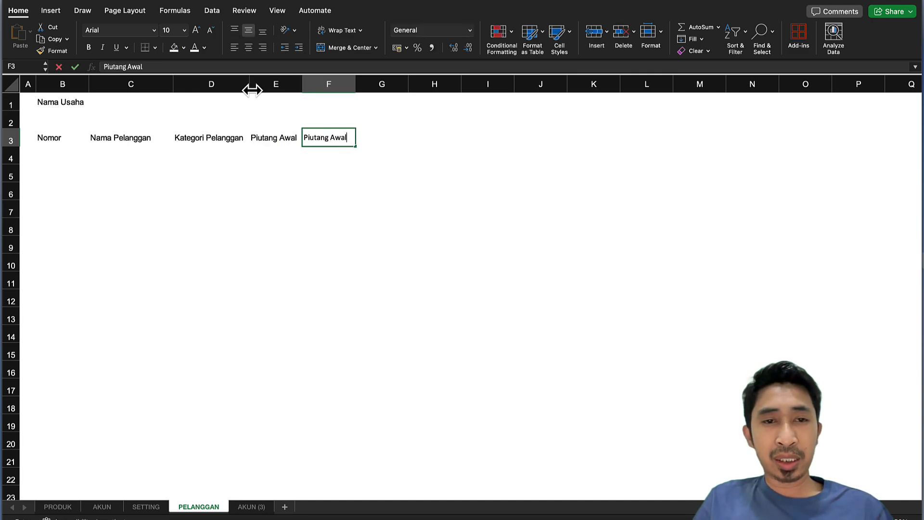
key("Return")
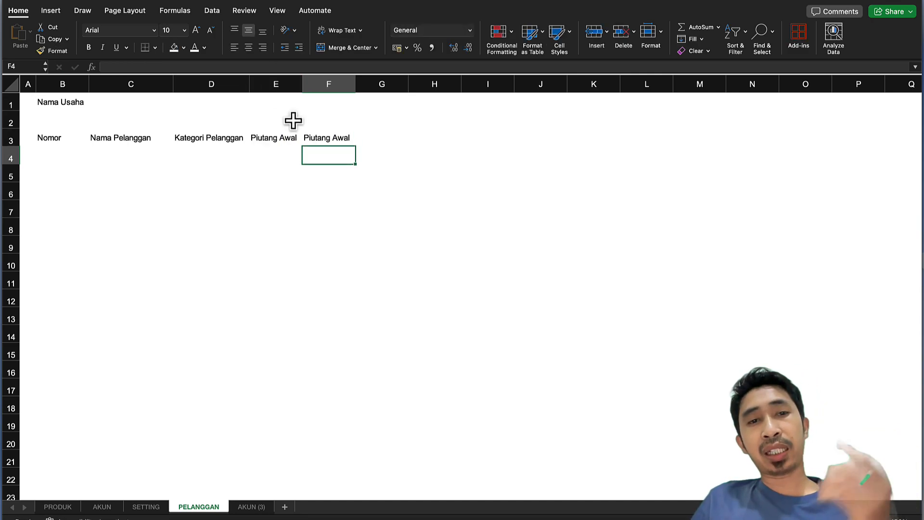
left_click(283, 138)
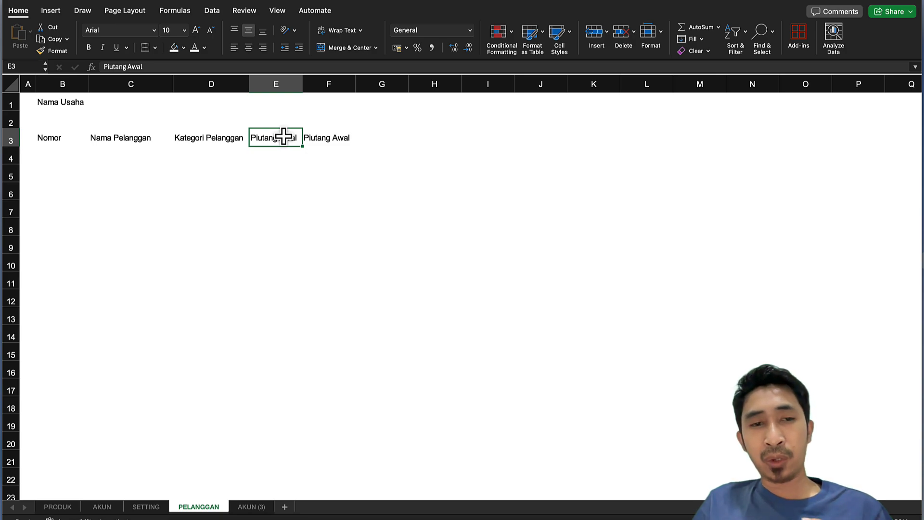
left_click(320, 141)
left_click(289, 145)
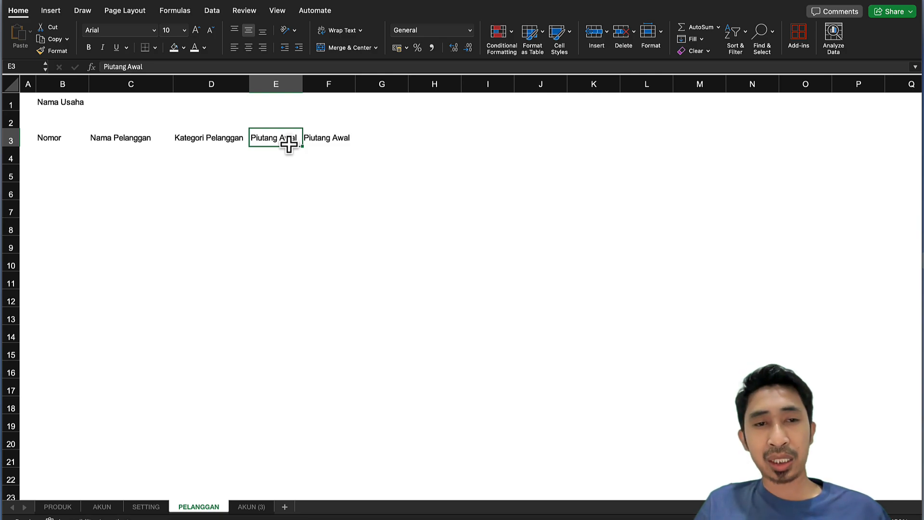
left_click(288, 157)
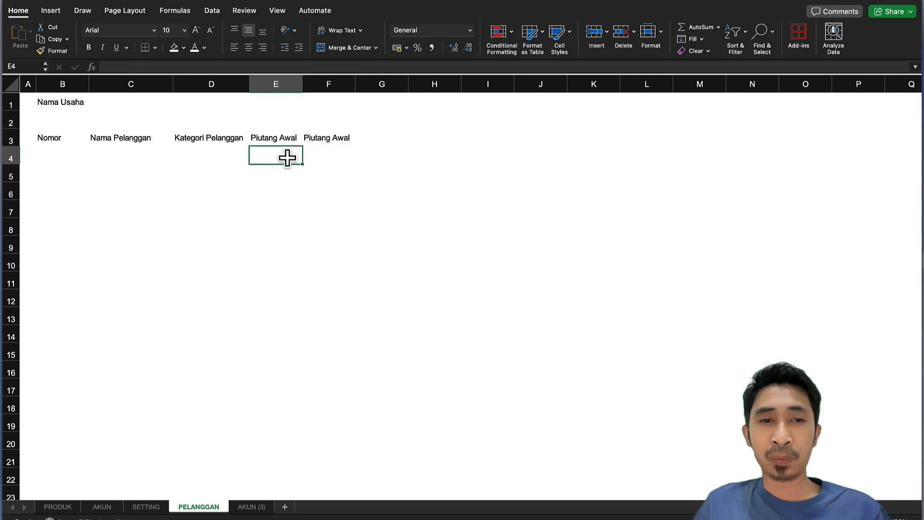
left_click(287, 176)
left_click(320, 124)
left_click(320, 142)
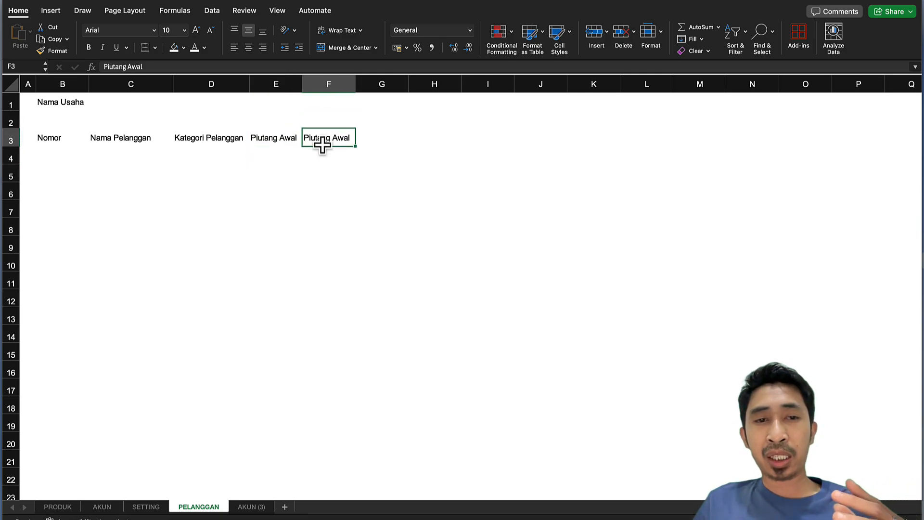
left_click(322, 171)
left_click(326, 139)
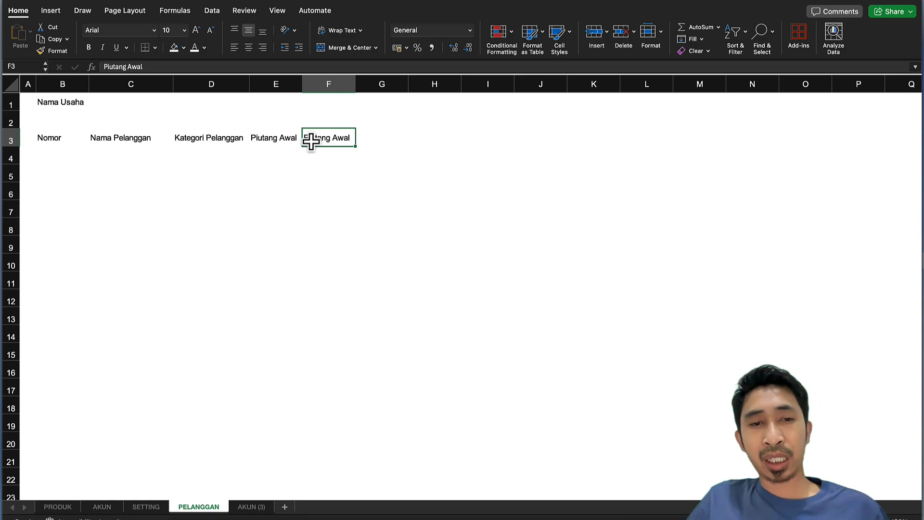
left_click(326, 172)
left_click(324, 139)
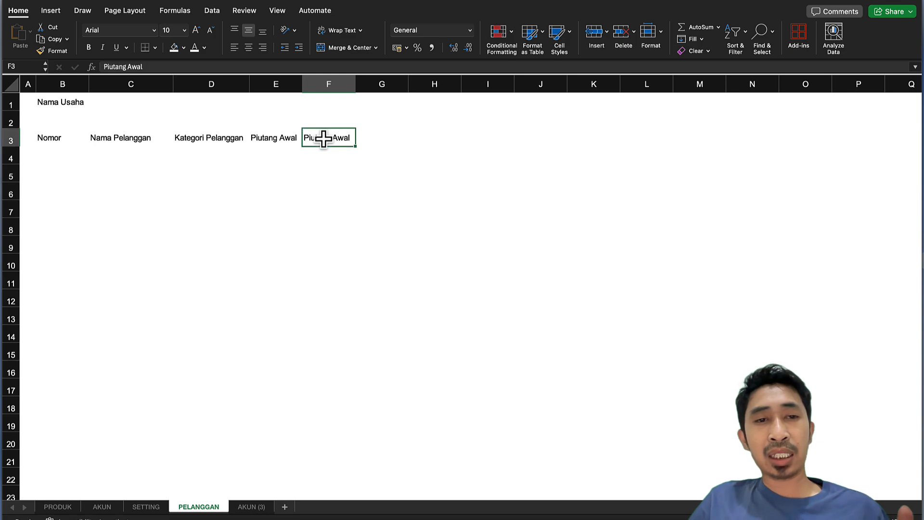
Group column E, the first Piutang Awal column, so that it can be collapsed.
left_click(285, 75)
right_click(269, 92)
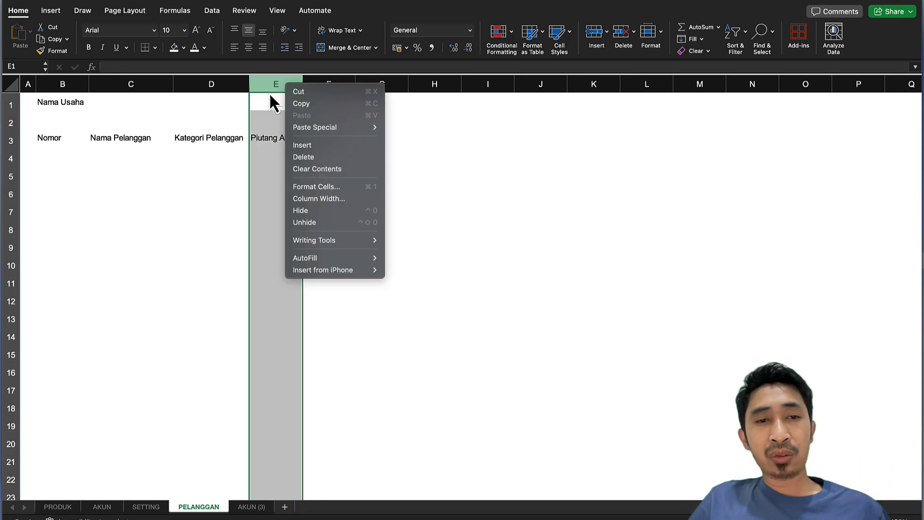
key("Escape")
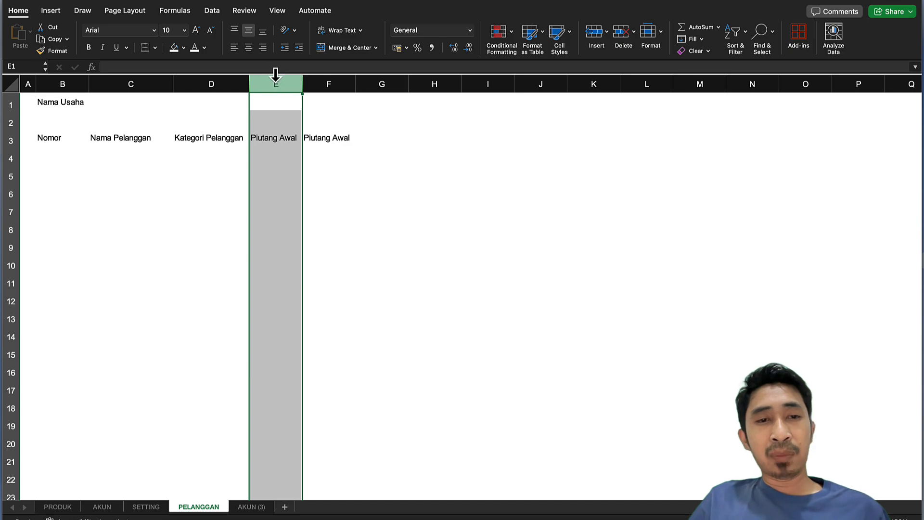
left_click(213, 11)
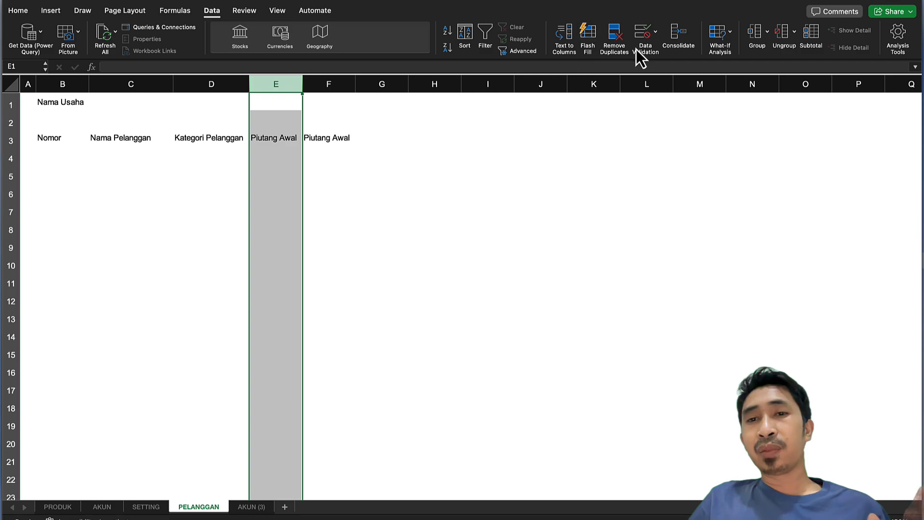
left_click(755, 36)
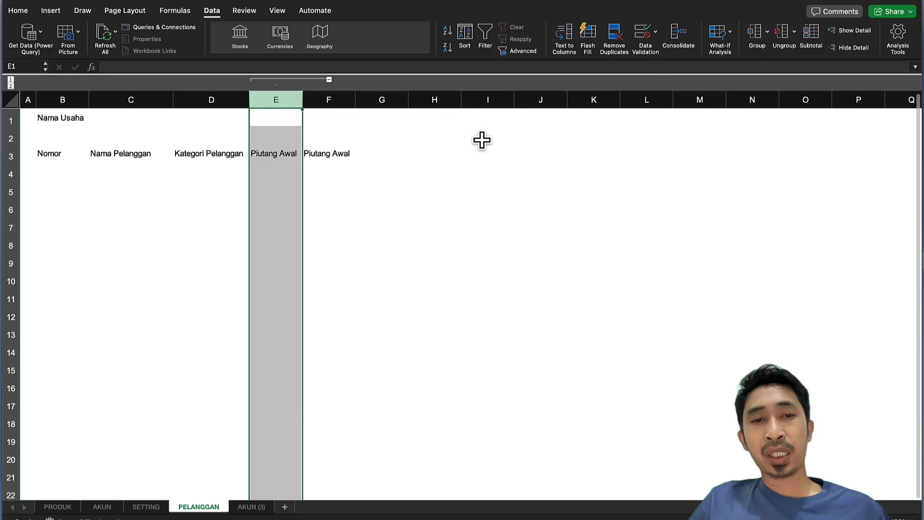
left_click(424, 169)
Test the column E group by collapsing and expanding it several times, leaving it expanded.
left_click(329, 80)
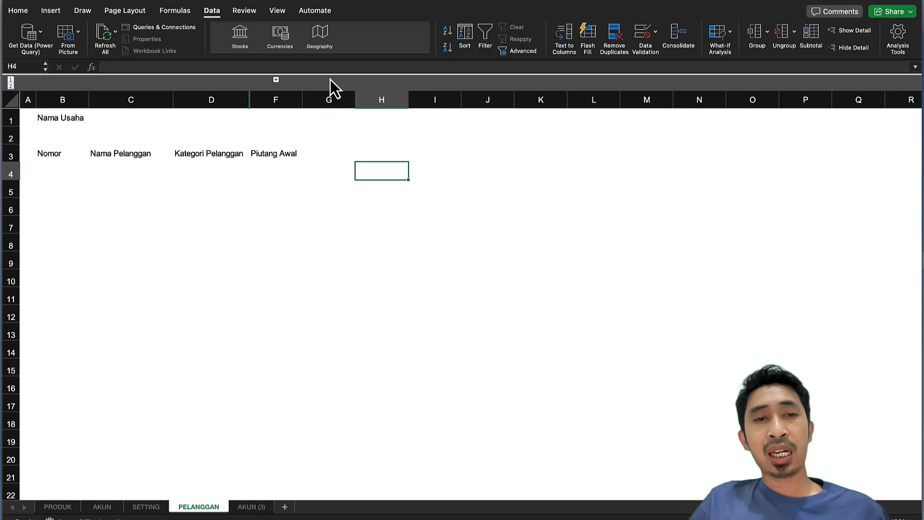
left_click(275, 80)
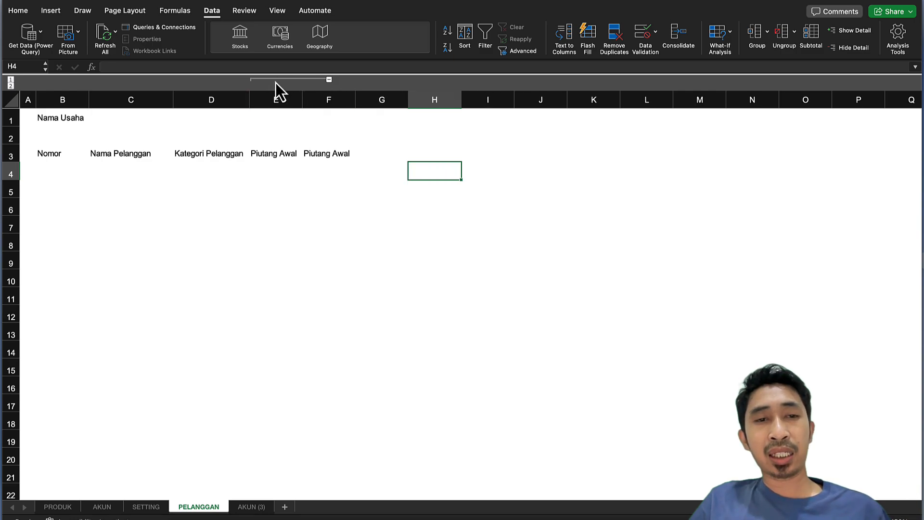
left_click(329, 80)
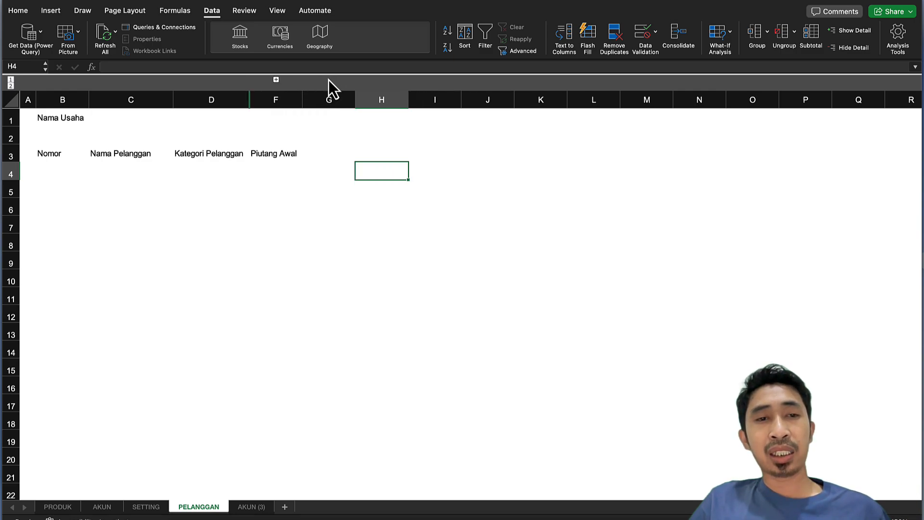
left_click(276, 80)
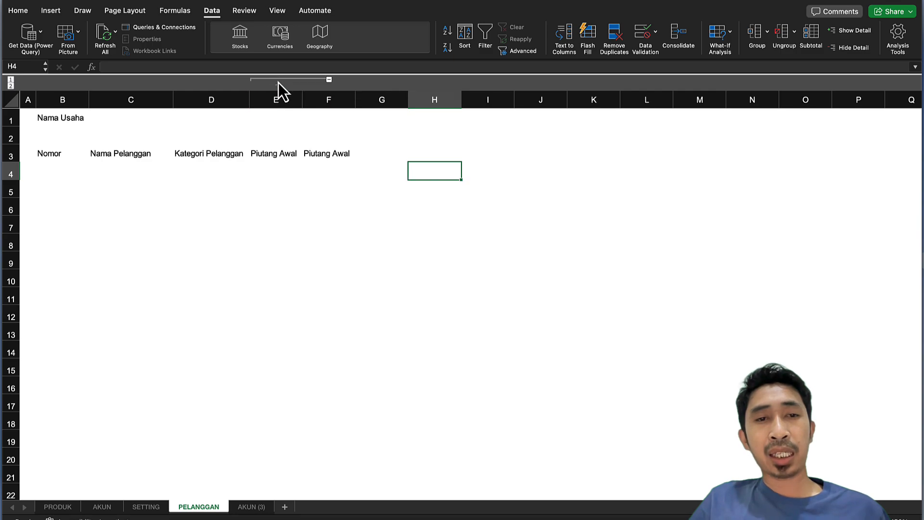
left_click(329, 80)
left_click(271, 156)
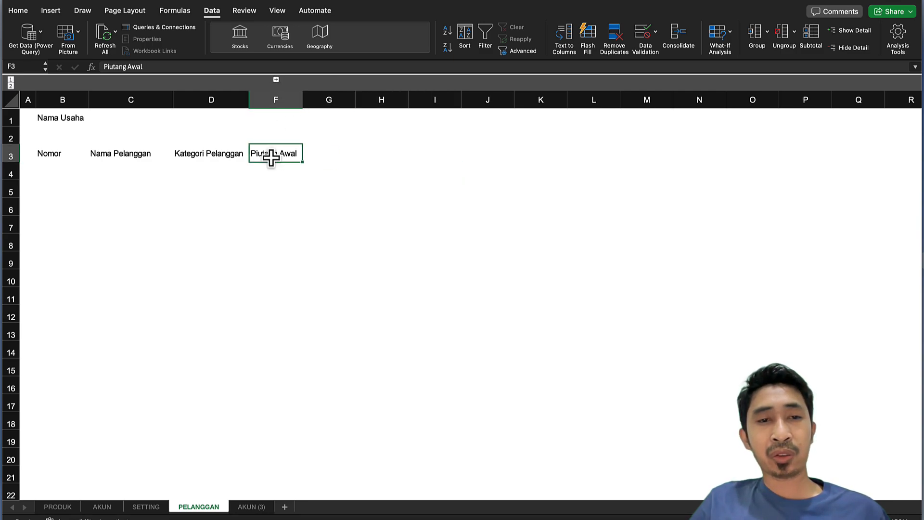
left_click(277, 81)
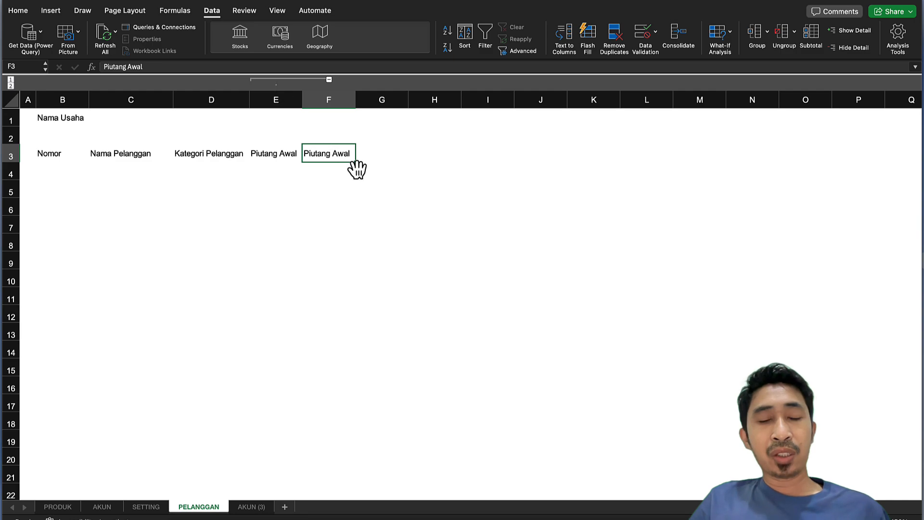
Enter the column headers Penambahan in G3 and Pengurangan in H3.
left_click(373, 161)
type("Pe")
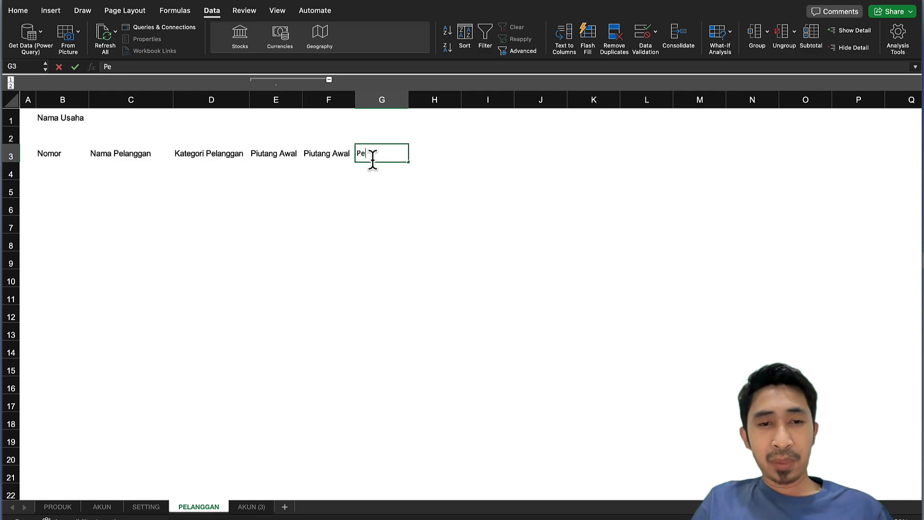
type("nambahan")
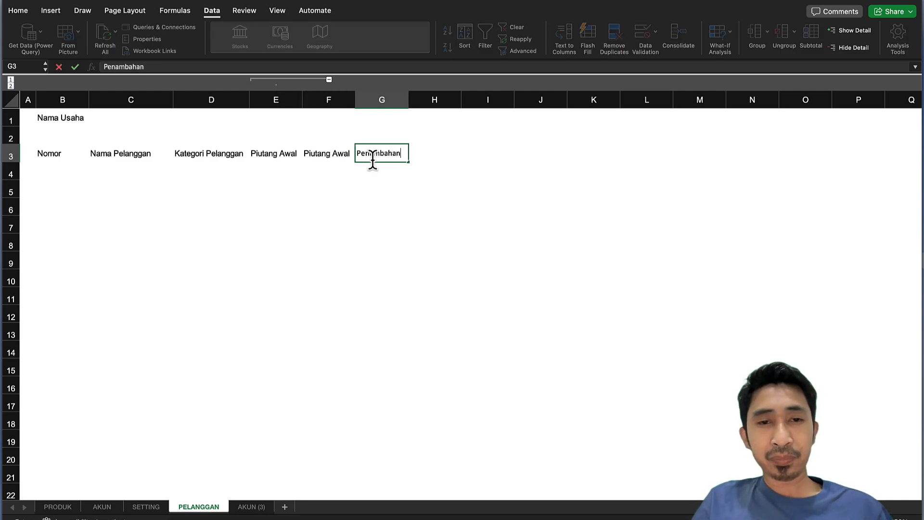
key("Tab")
type("Pengurangan")
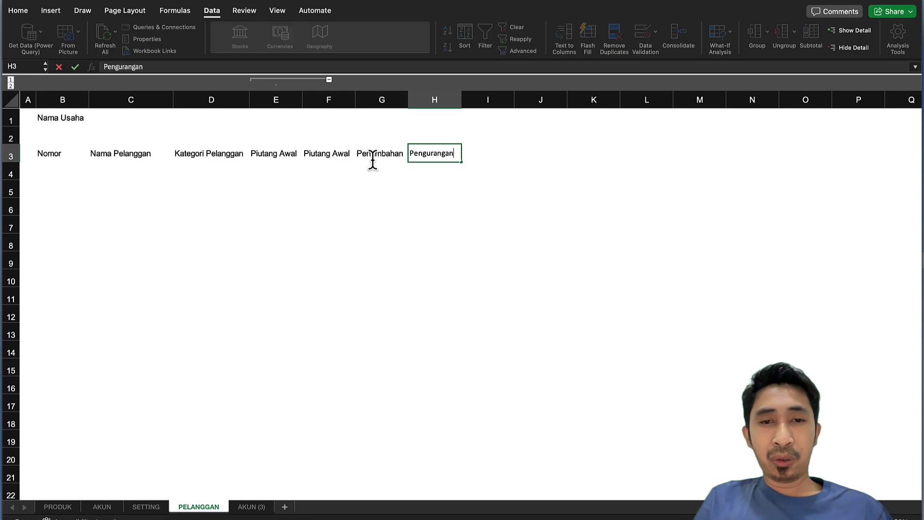
key("Return")
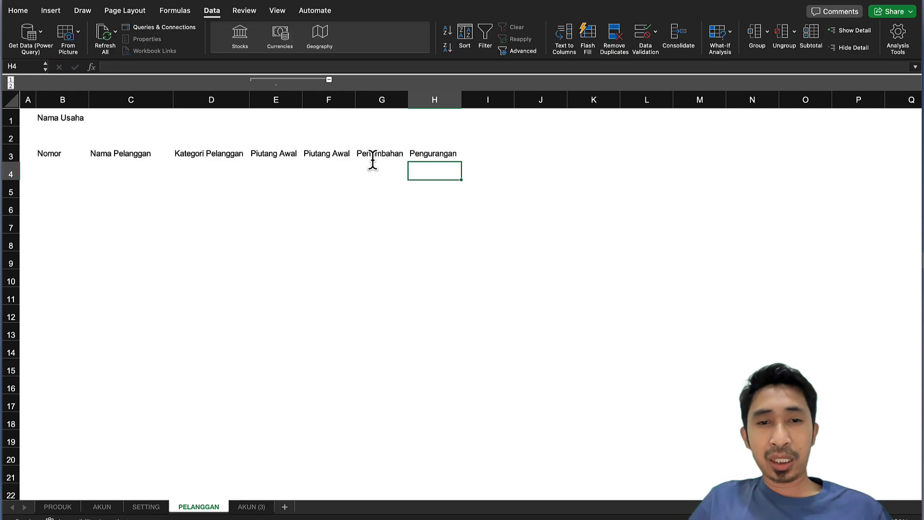
Enter the column header Total Piutang in I3.
left_click(412, 151)
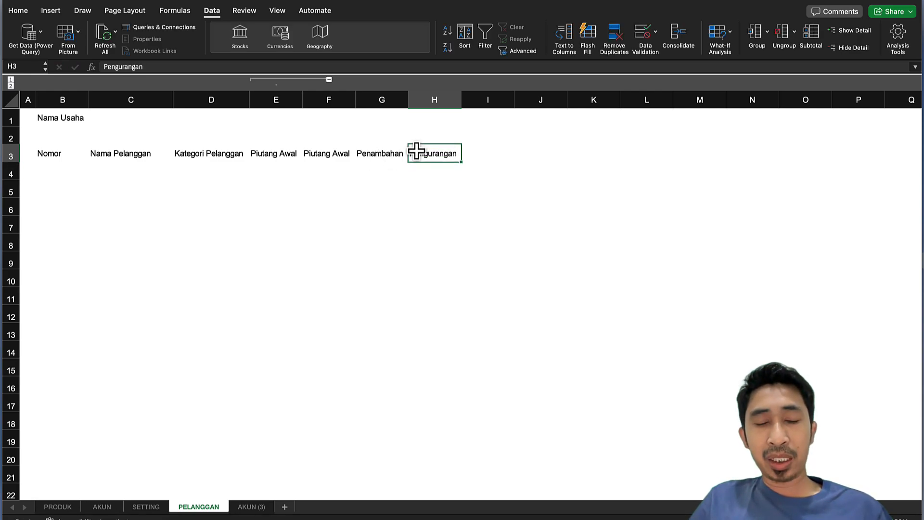
left_click(491, 158)
type("To")
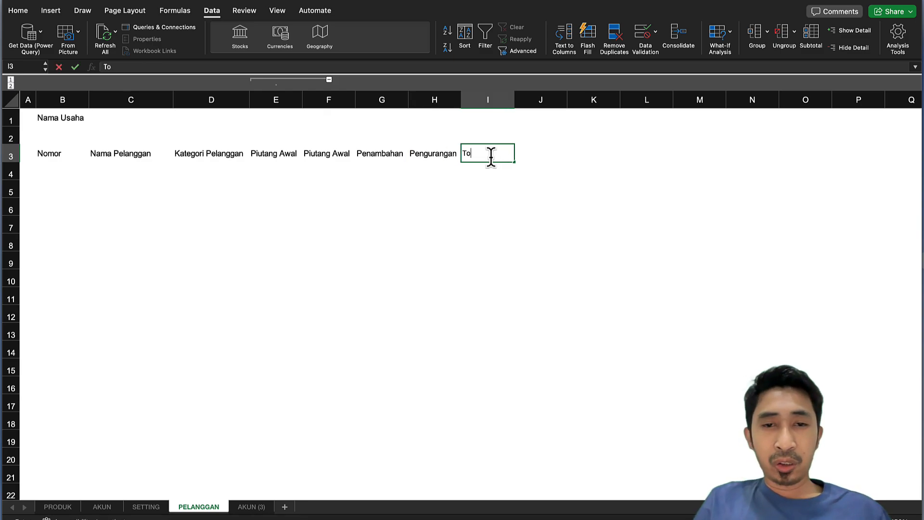
type("tal Piut")
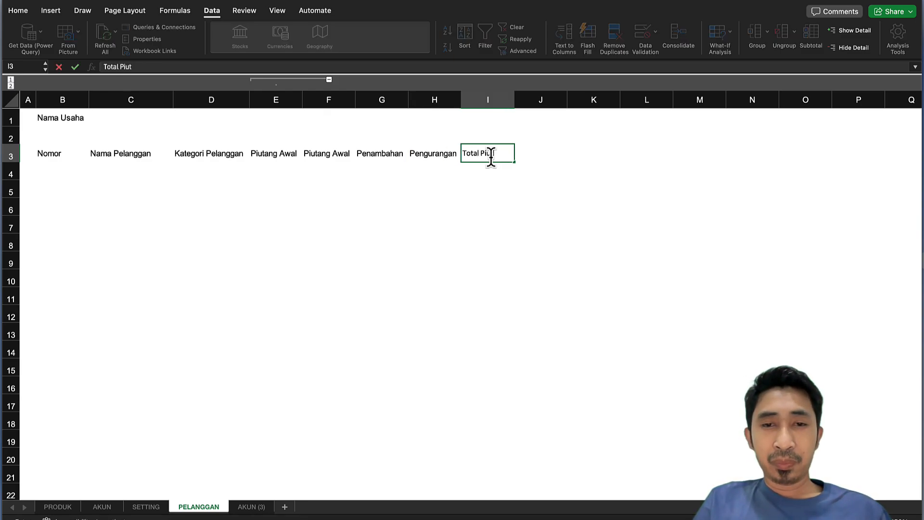
type("ang")
key("Return")
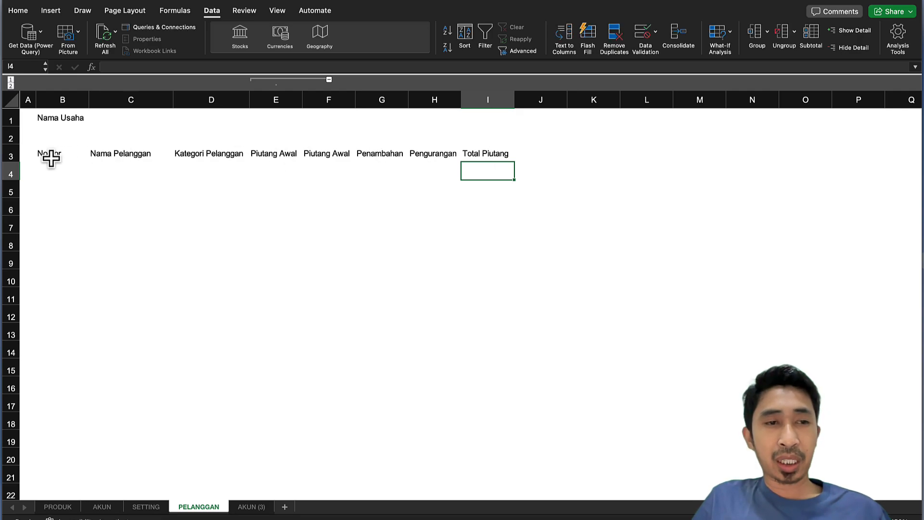
Format the header row B3:I3 with the recently used teal fill and bold white text.
left_click(51, 158)
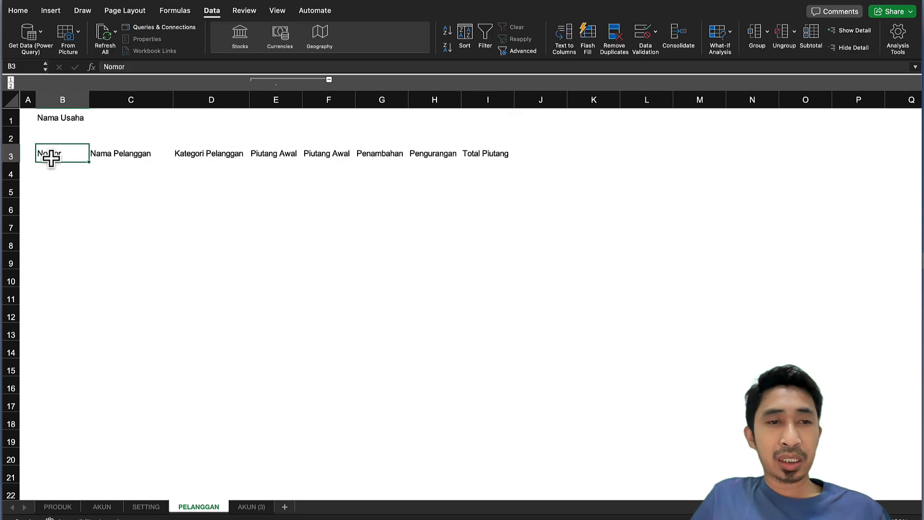
left_click(10, 98)
left_click(40, 150)
key("ctrl+shift+Right")
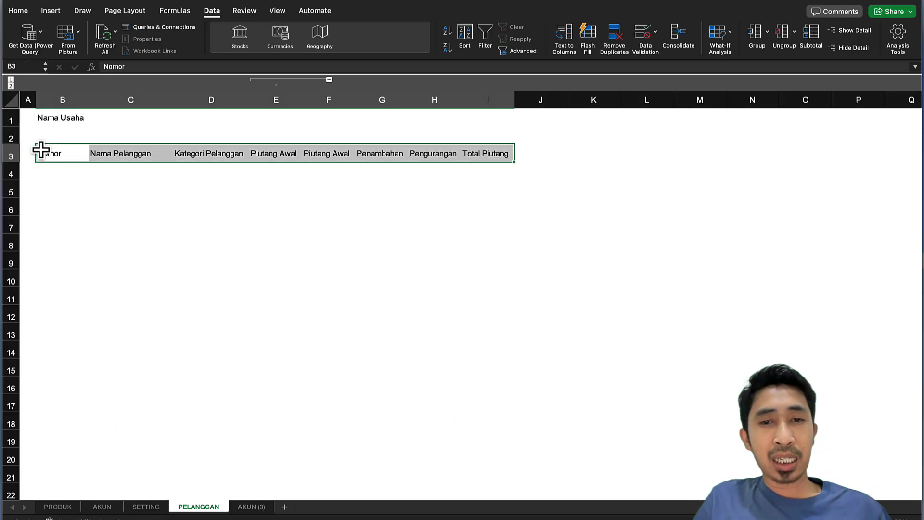
left_click(18, 13)
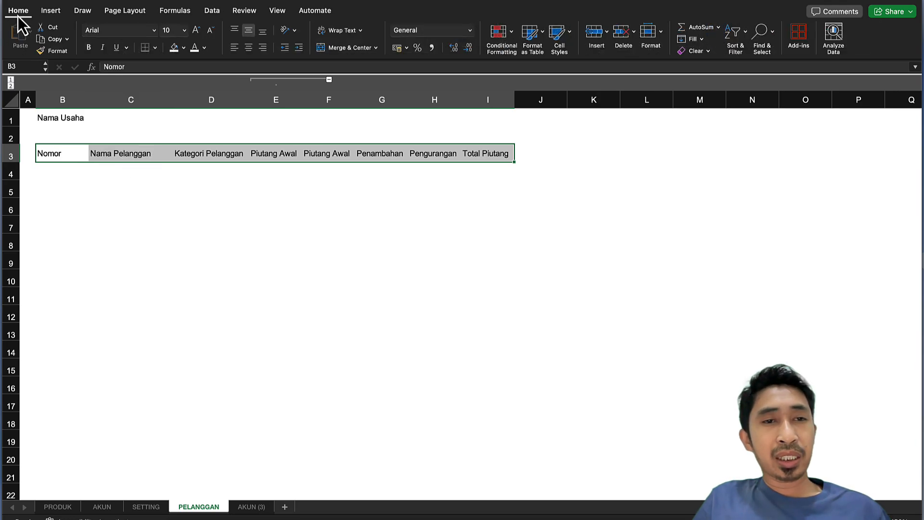
left_click(183, 48)
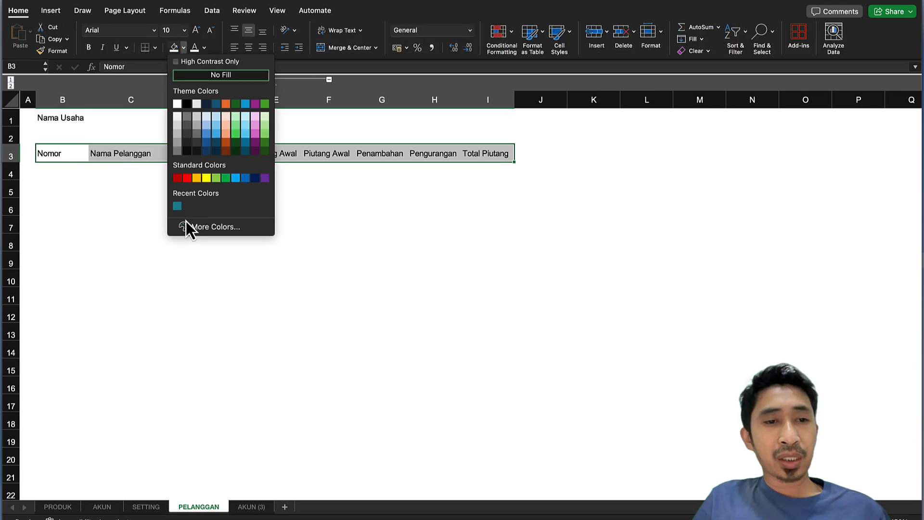
left_click(177, 207)
left_click(194, 49)
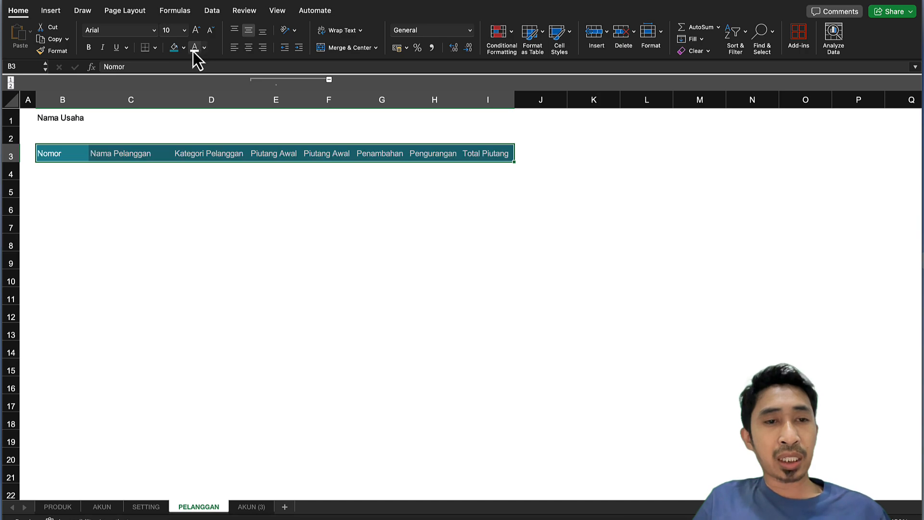
key("super+b")
left_click(232, 118)
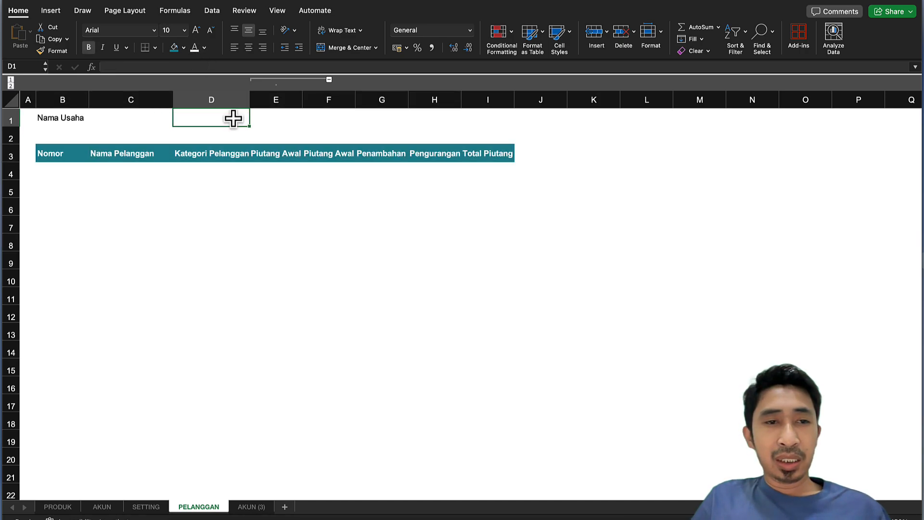
Widen columns D through I so their bold headers fit, and make the Nama Pelanggan column C considerably wider.
left_click_drag(203, 89, 479, 98)
left_click(388, 204)
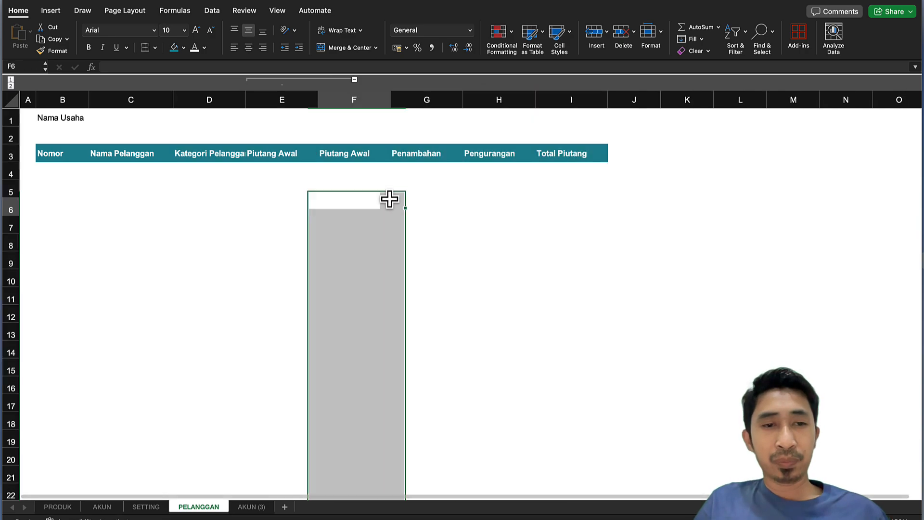
left_click_drag(245, 97, 257, 91)
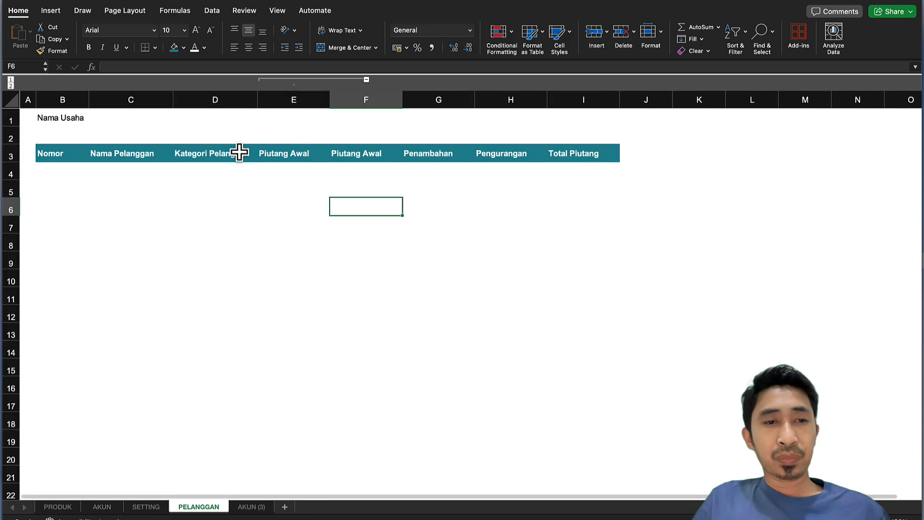
left_click_drag(171, 92, 268, 98)
left_click(310, 154)
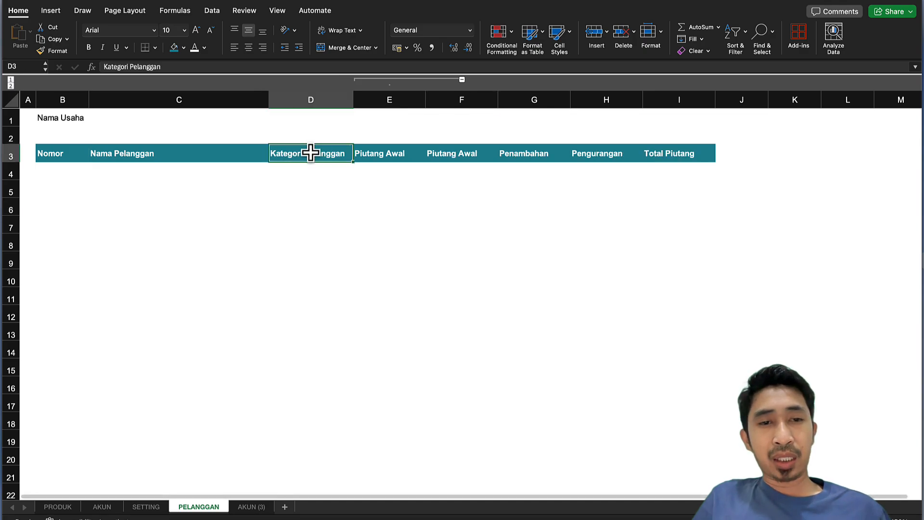
Switch to the Pembukuan Warung workbook and try the automatic numbering by entering test in C10 of the Pelanggan sheet and clearing it again.
left_click(143, 182)
left_click_drag(42, 168, 217, 248)
key("ctrl+Up")
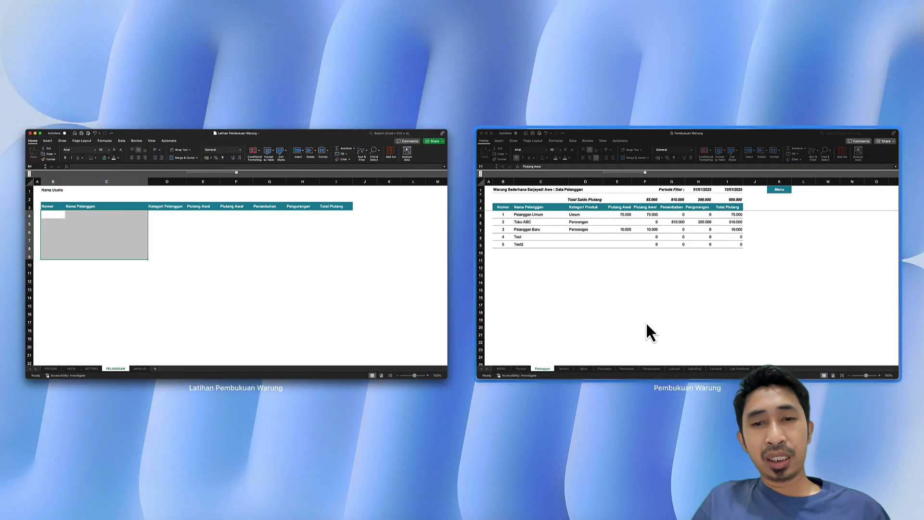
left_click(646, 322)
left_click(91, 253)
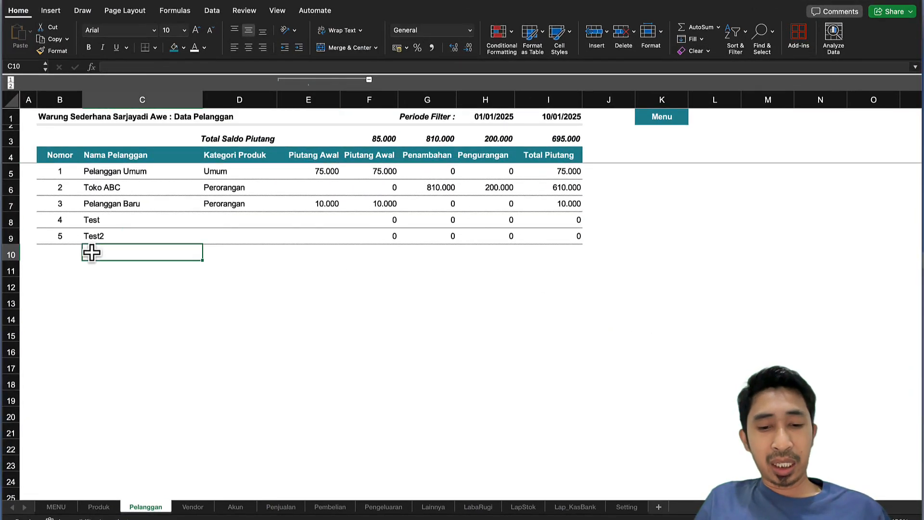
double_click(91, 252)
type("test")
key("Return")
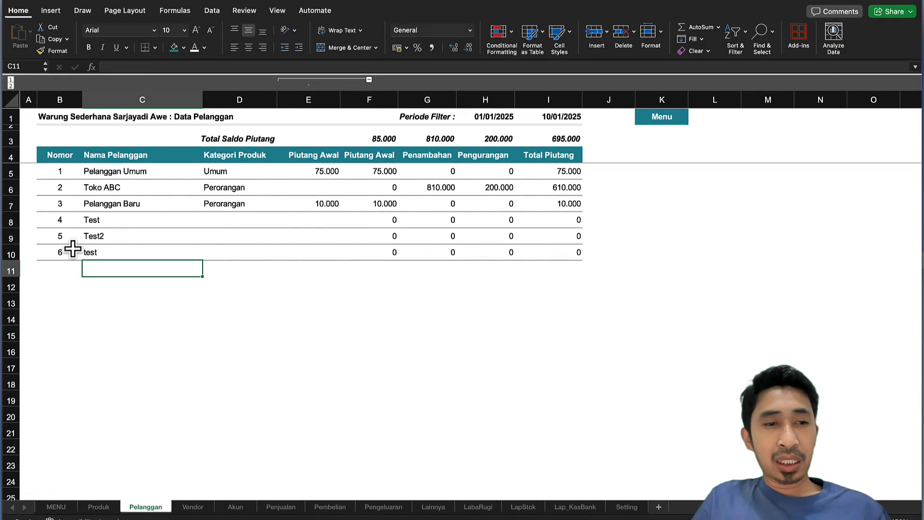
left_click(98, 252)
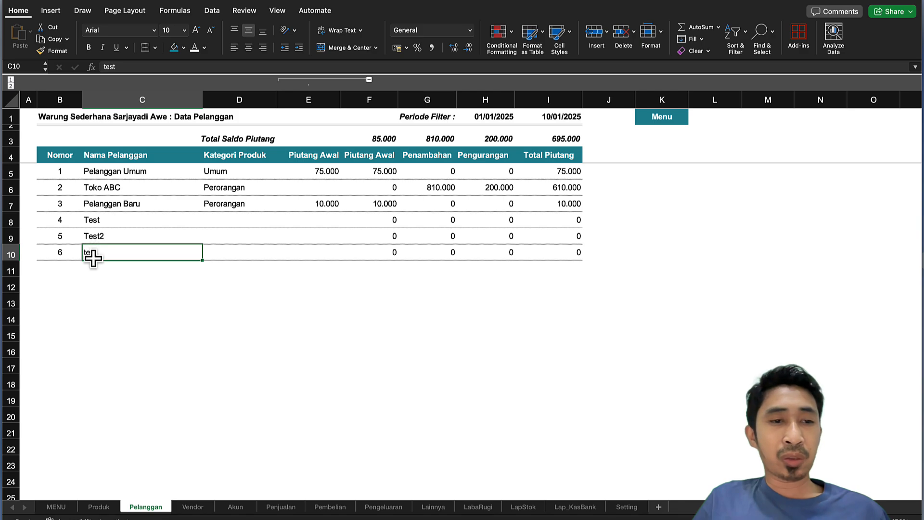
key("Delete")
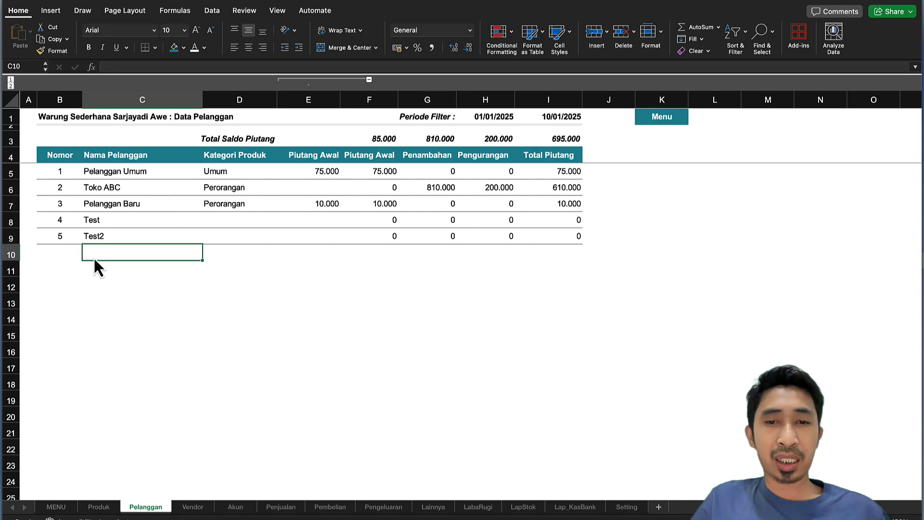
Clear the customer name in C9 of the Pelanggan sheet and return to the Latihan Pembukuan Warung workbook.
left_click(93, 237)
key("Delete")
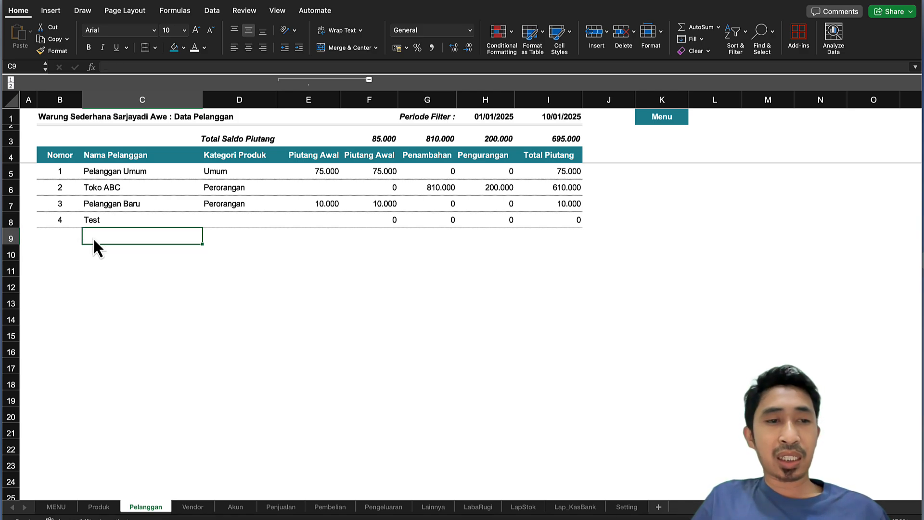
left_click(91, 206)
left_click(64, 185)
left_click(140, 200)
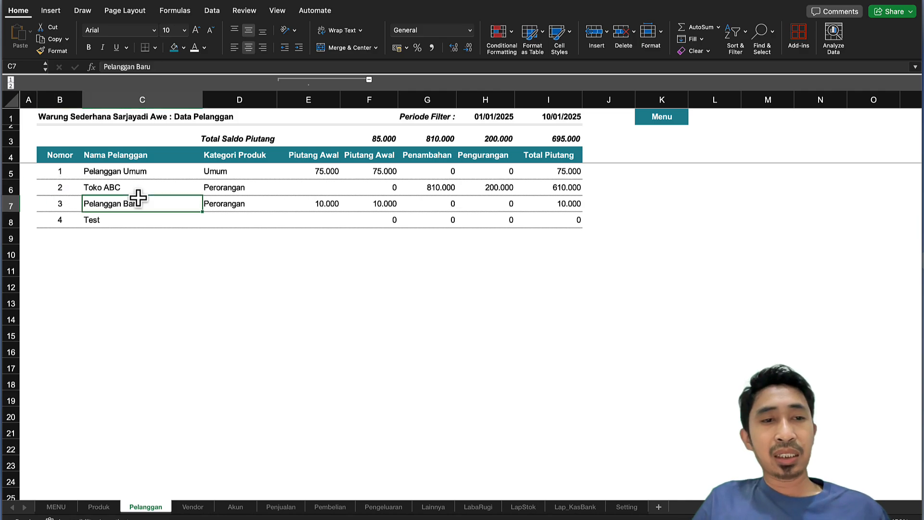
left_click(147, 231)
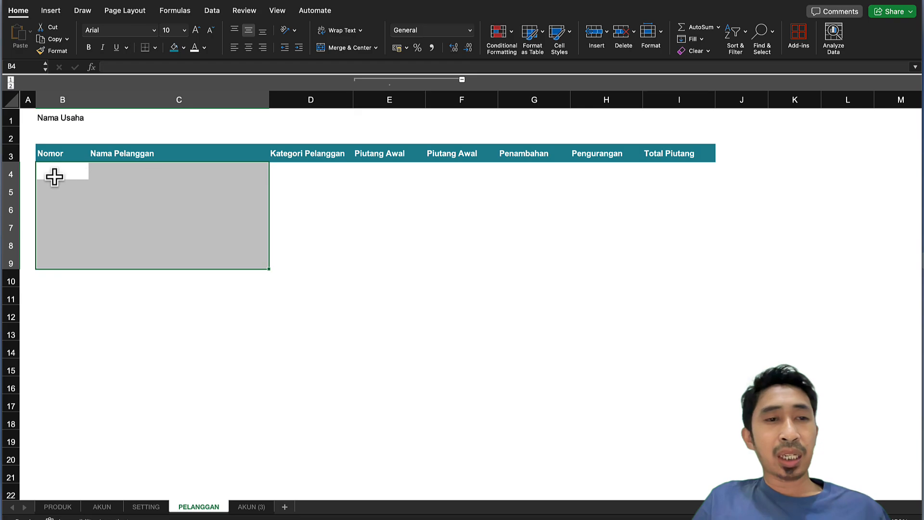
Begin the numbering formula in B4 with an IF that tests C4="" and returns "" when true.
left_click(508, 216)
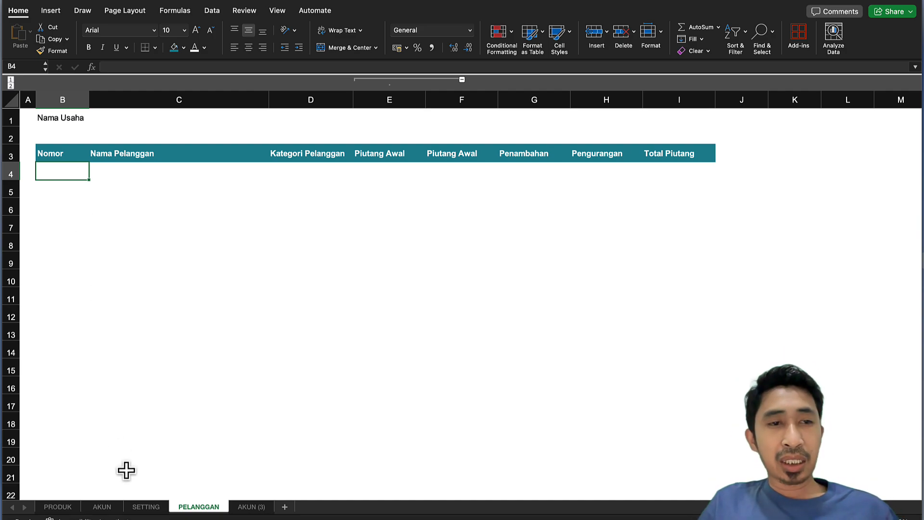
type("=")
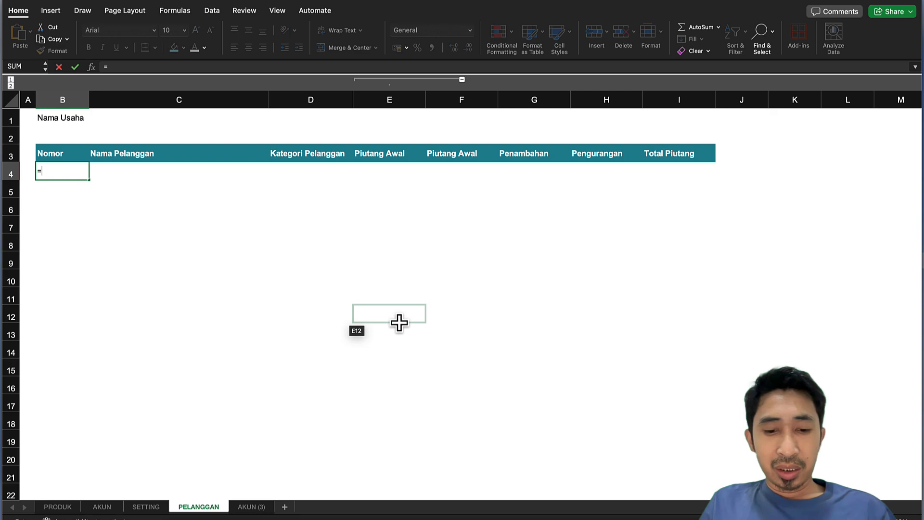
type("if(")
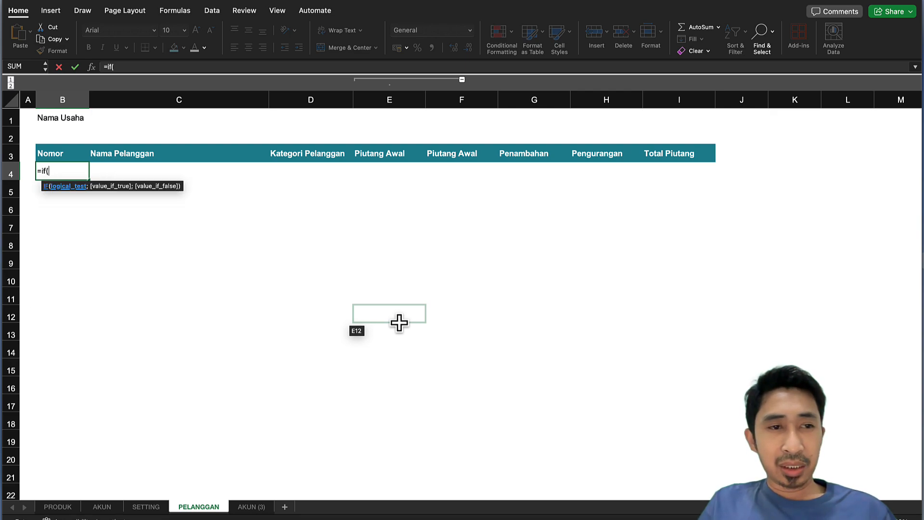
left_click(184, 168)
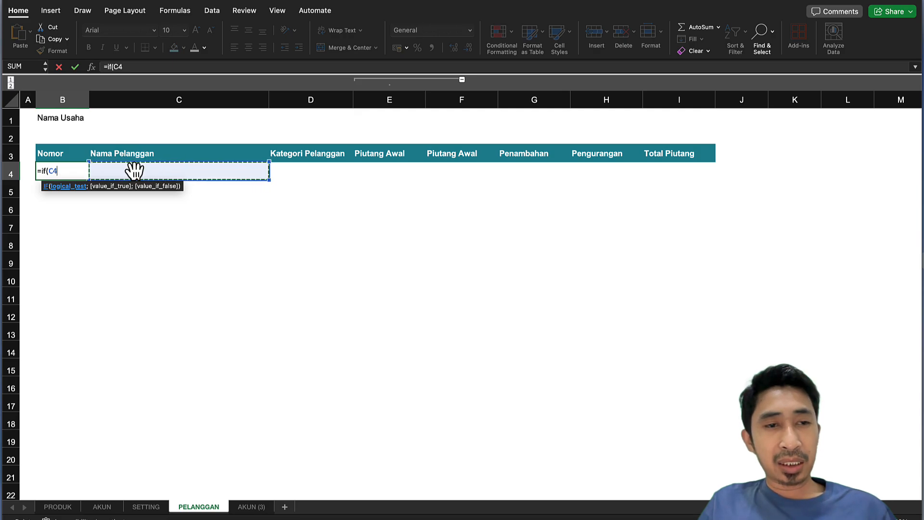
type("=")
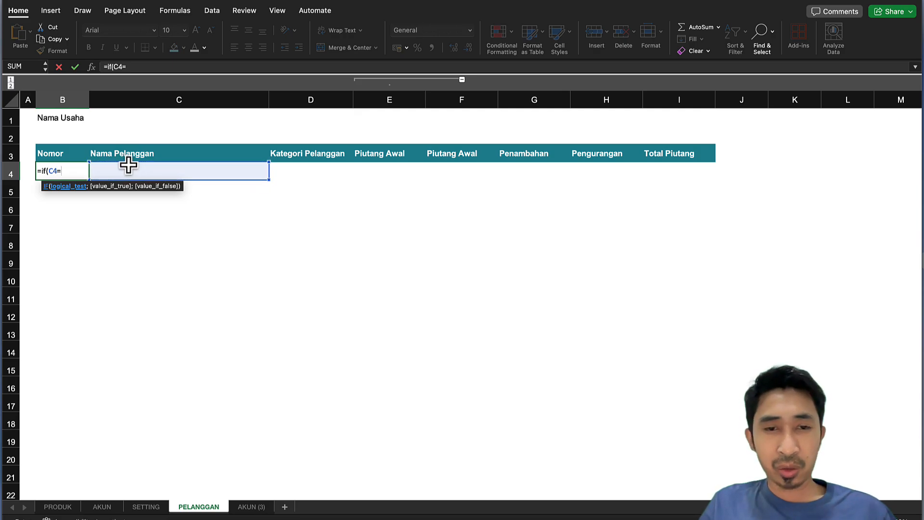
type("\"\"")
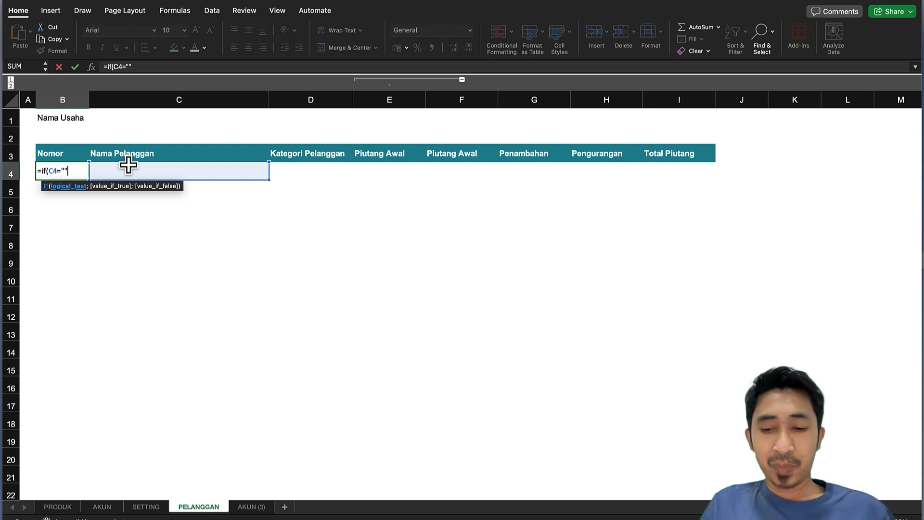
type(";")
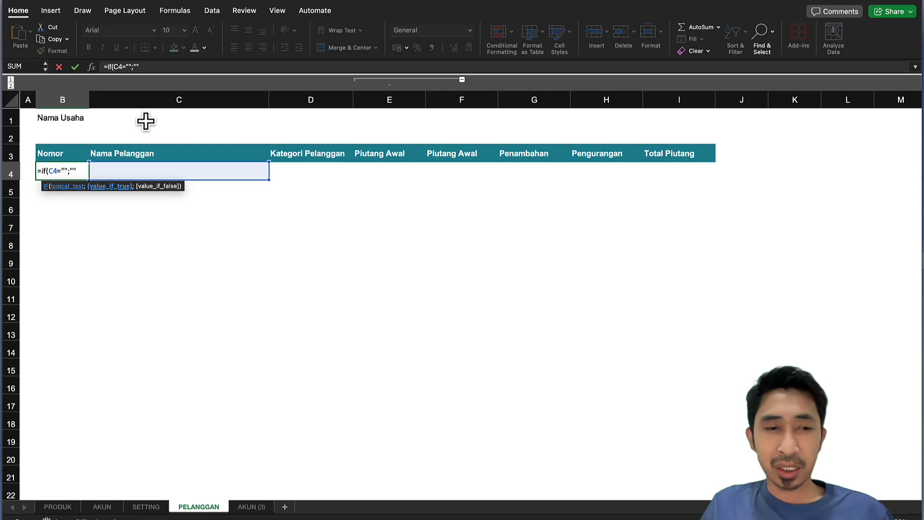
type(";")
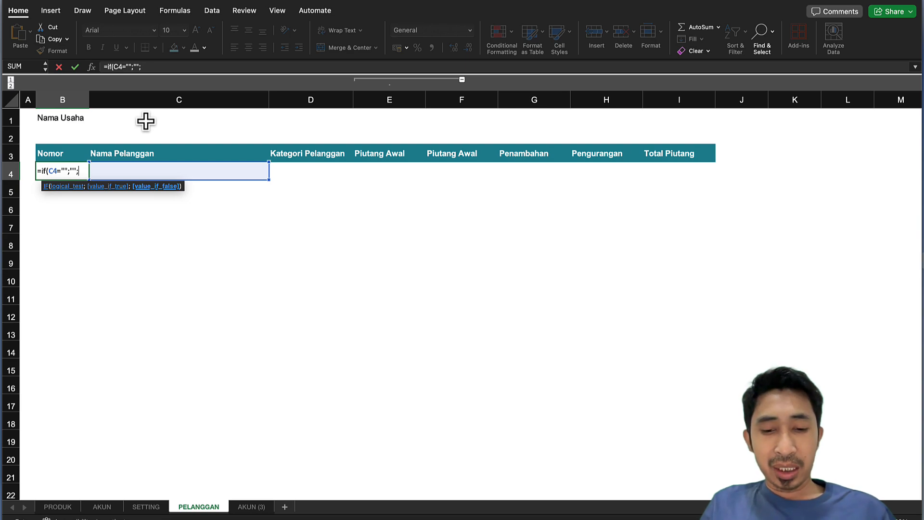
Add COUNTA over the range C4:C4 as the value-if-false argument of the B4 formula.
type("coun")
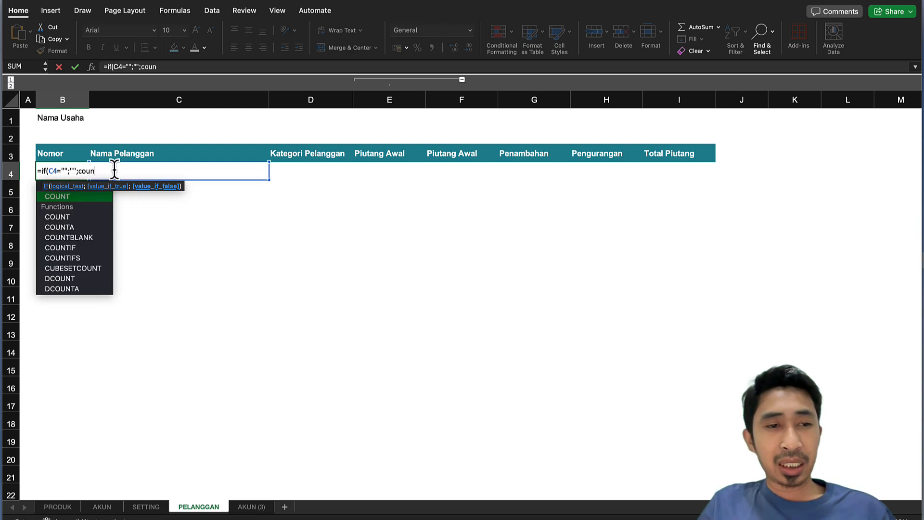
double_click(68, 227)
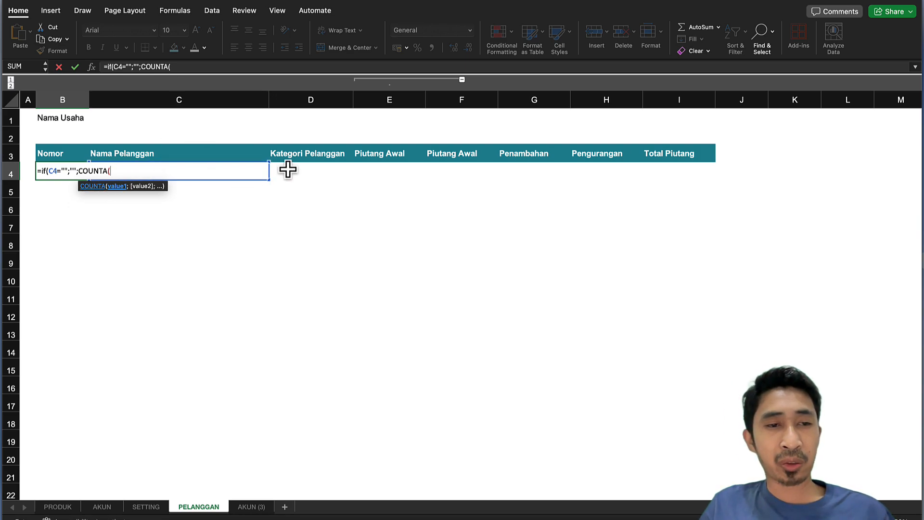
left_click(226, 195)
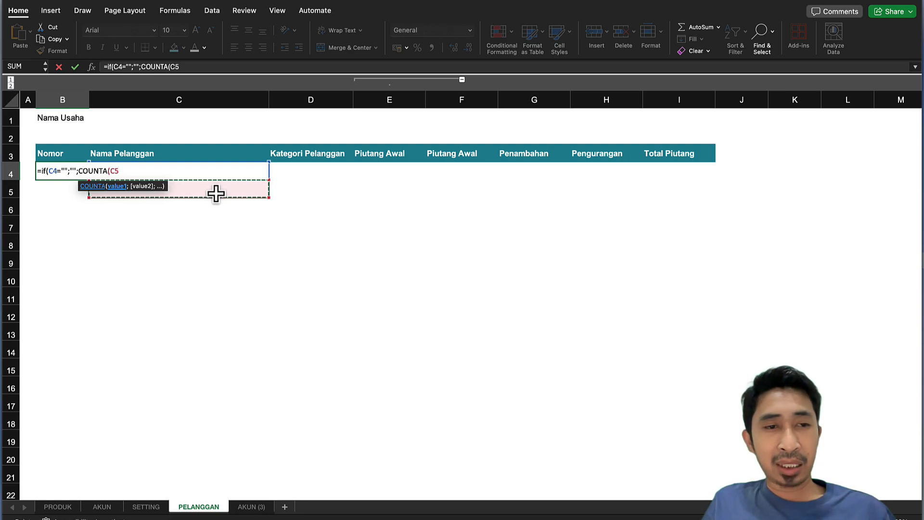
key("Up")
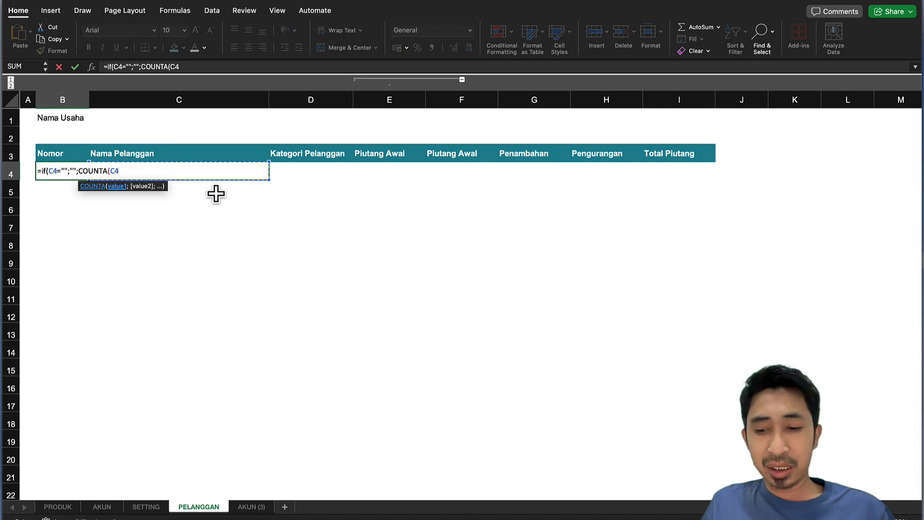
key("shift+Down")
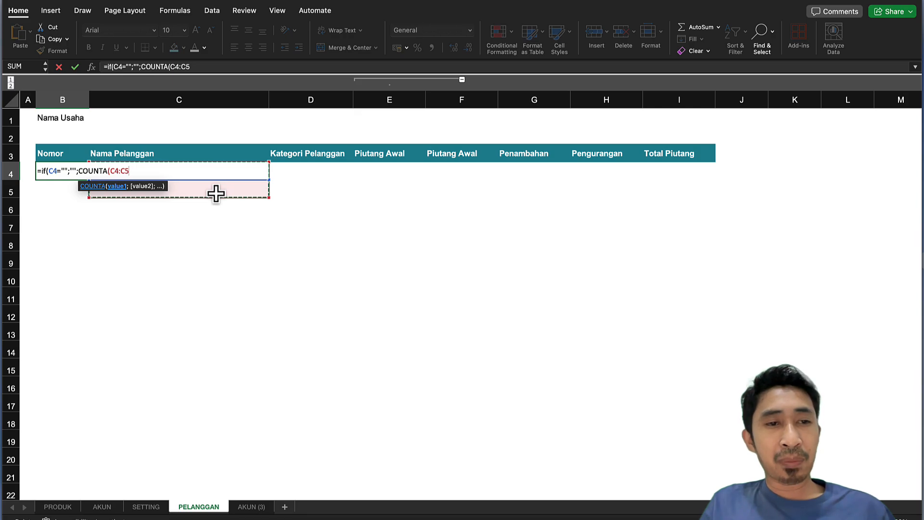
key("BackSpace")
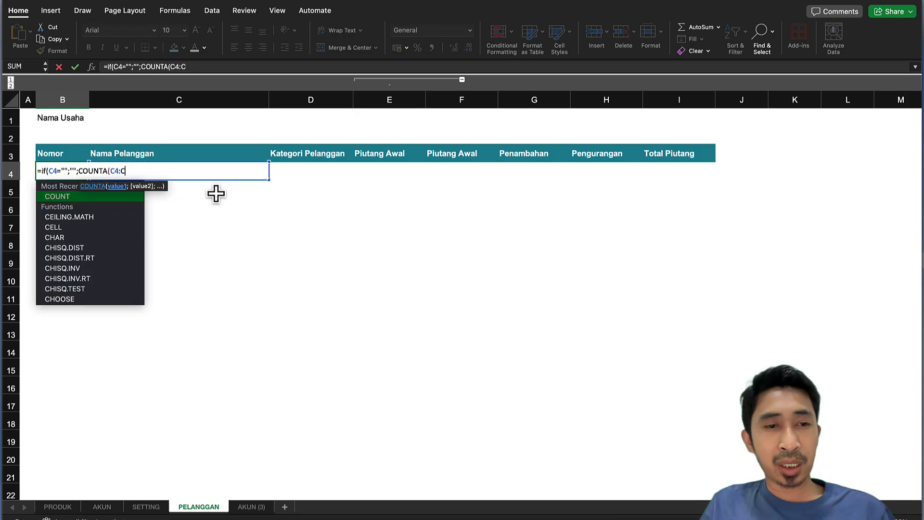
type("4")
Lock the start of the COUNTA range as $C$4 and complete B4 as =IF(C4="";"";COUNTA($C$4:C4)), accepting the bracket correction.
left_click(112, 171)
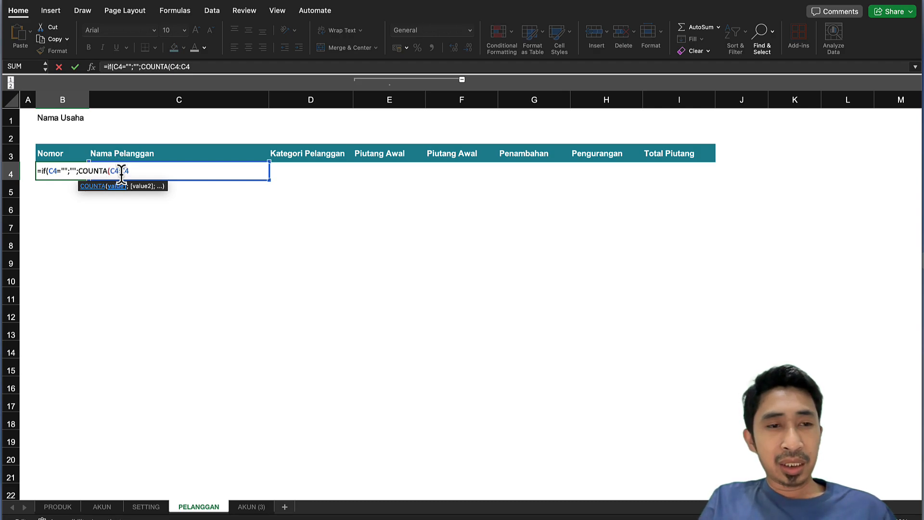
key("F4")
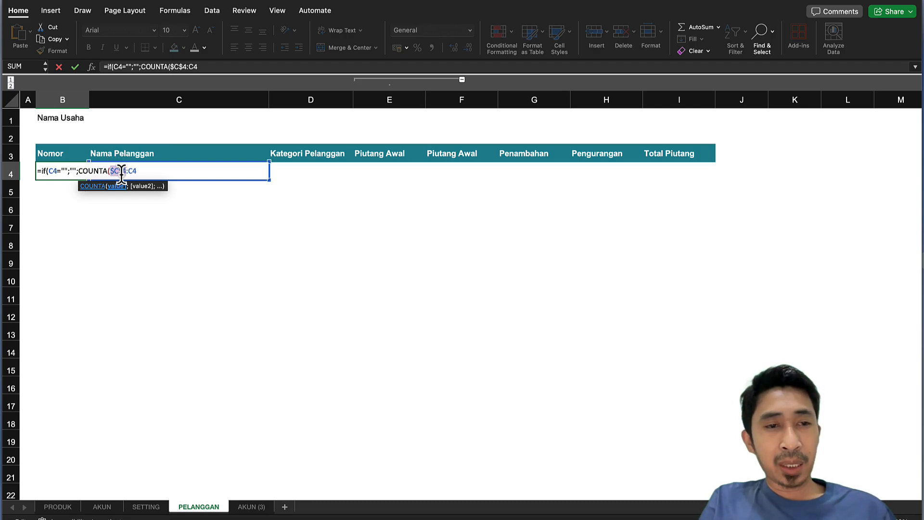
left_click_drag(122, 174, 138, 173)
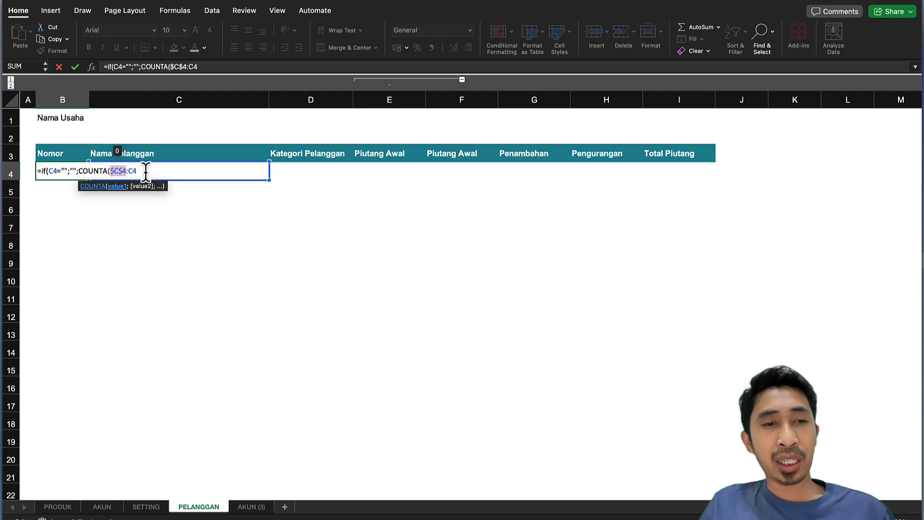
left_click(146, 171)
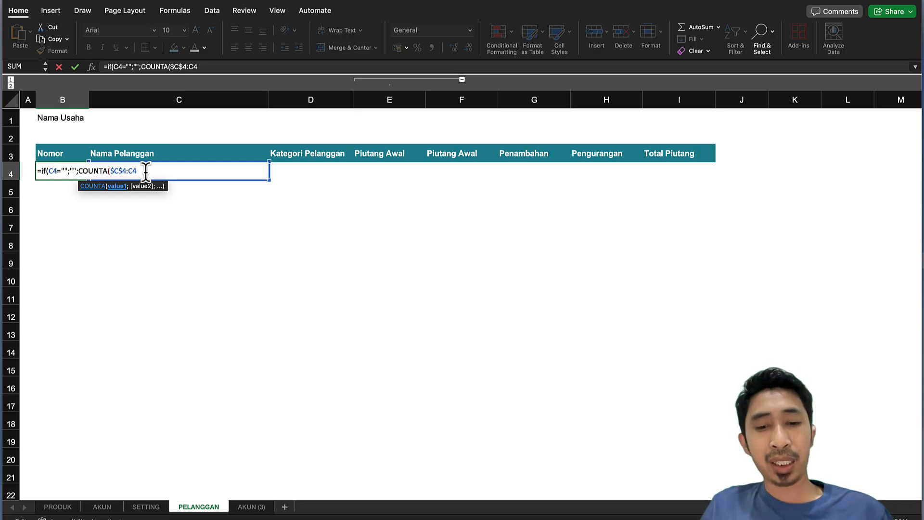
type(";")
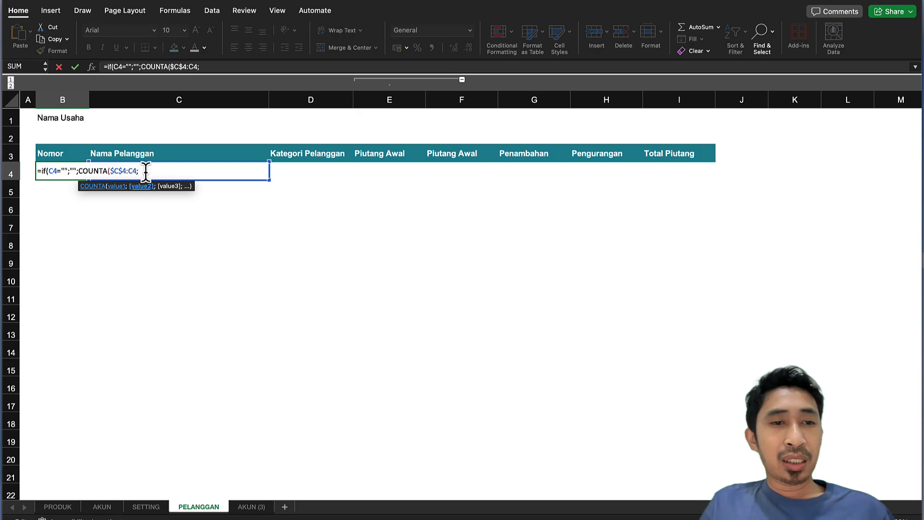
key("BackSpace")
type(")")
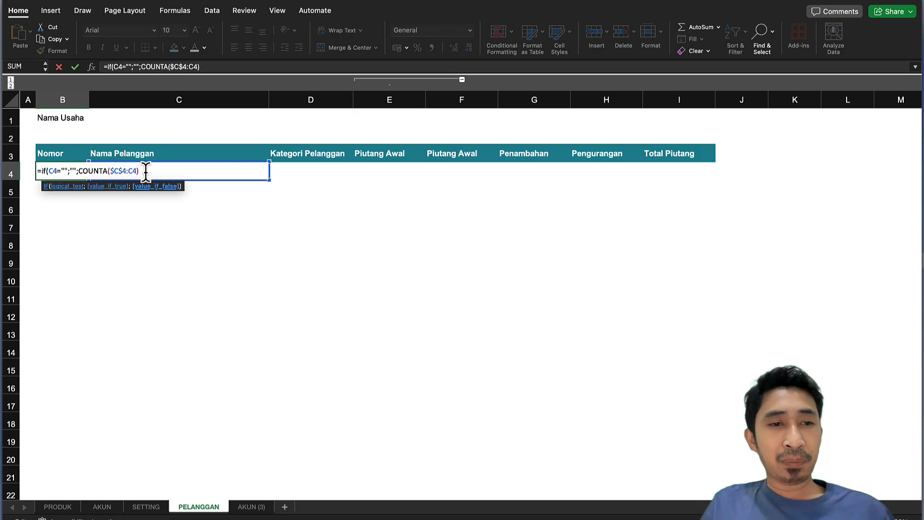
key("Return")
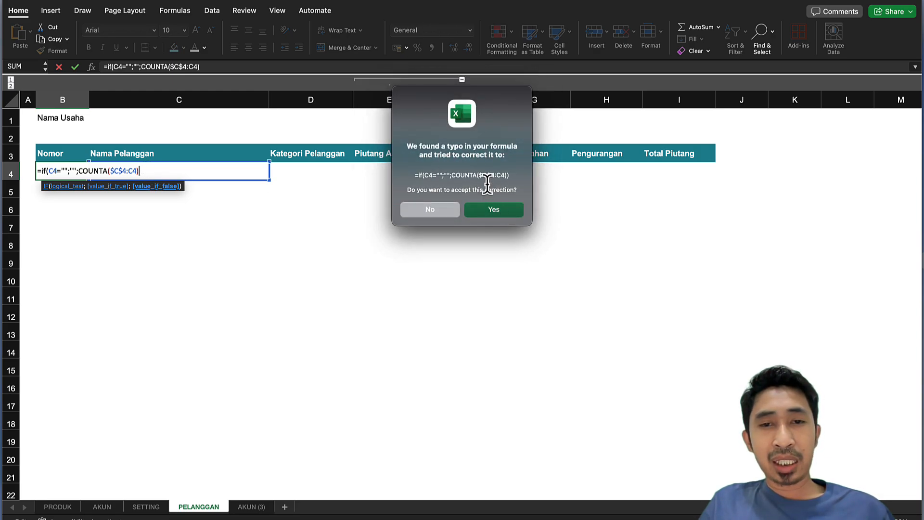
left_click(493, 211)
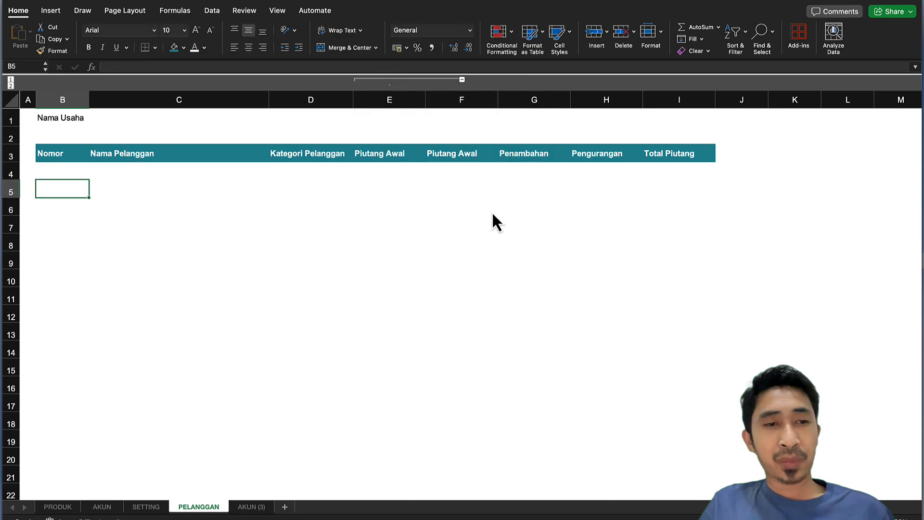
Copy the numbering formula from B4 into B5:B29 and check the pasted formulas in a few Nomor cells.
left_click(55, 166)
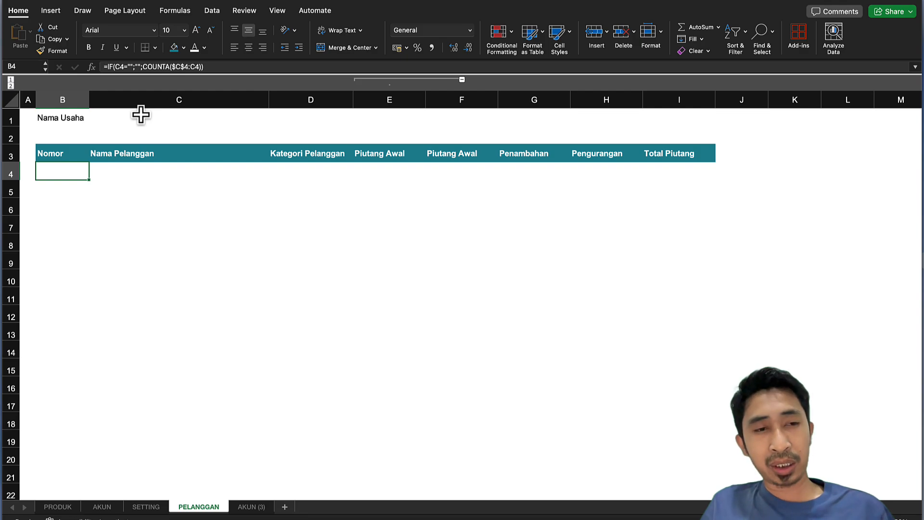
key("Return")
scroll(67, 363, "down", 3)
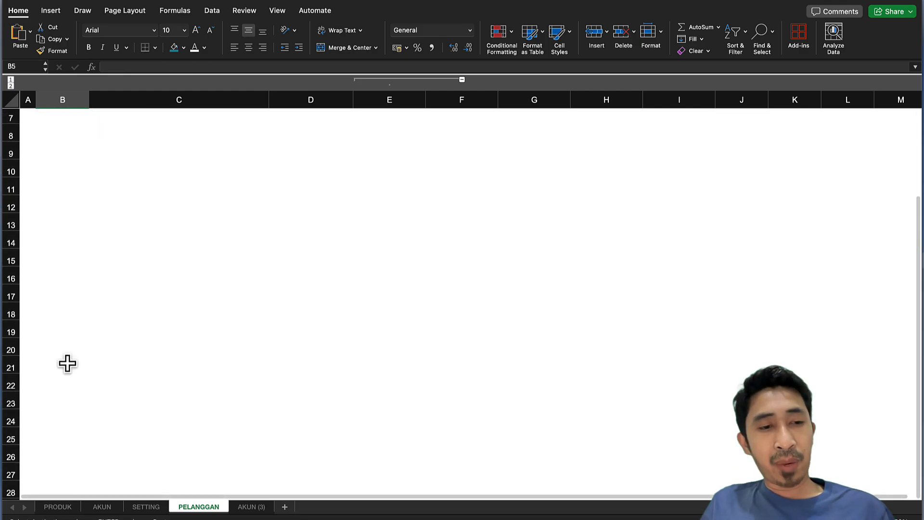
scroll(67, 363, "down", 3)
left_click(49, 383, "shift")
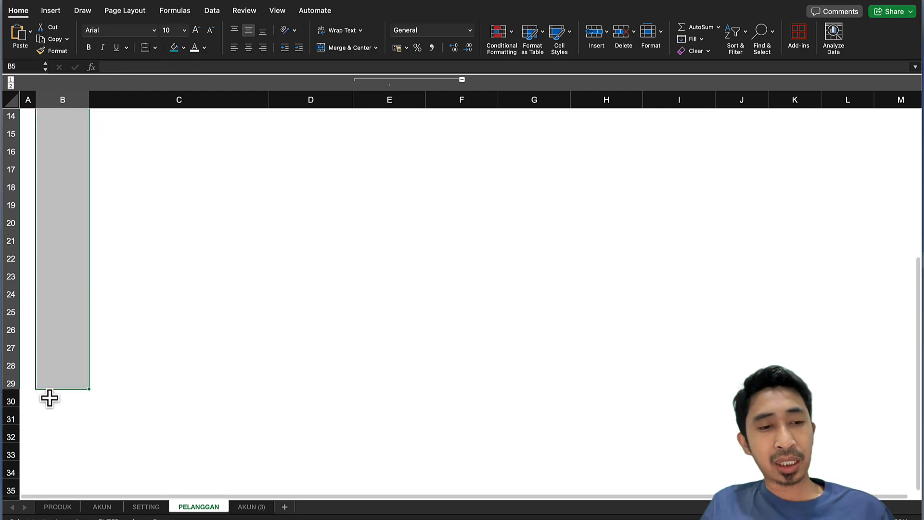
scroll(52, 405, "up", 5)
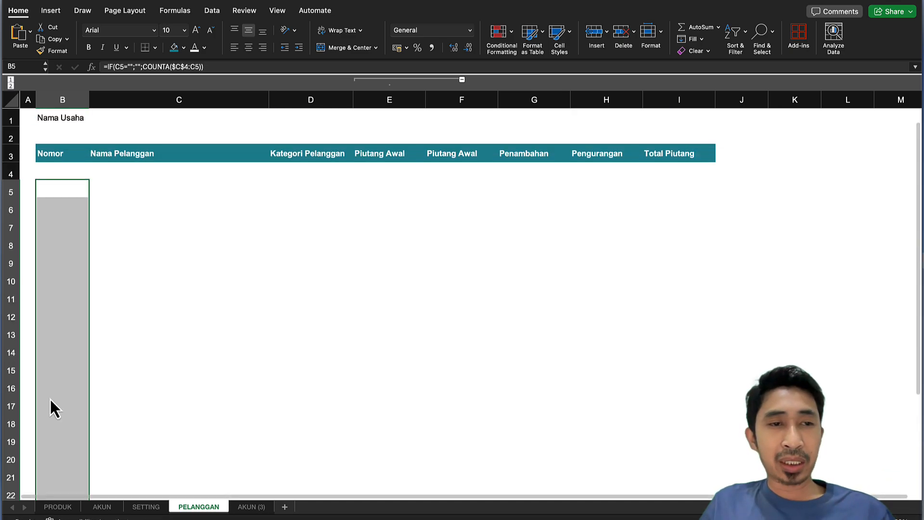
left_click(73, 210)
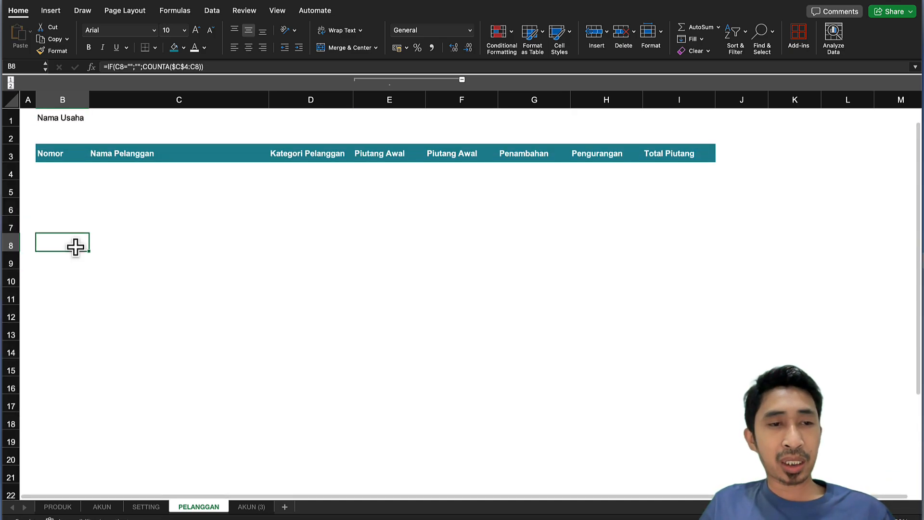
left_click(63, 177)
left_click(93, 177)
left_click(74, 182)
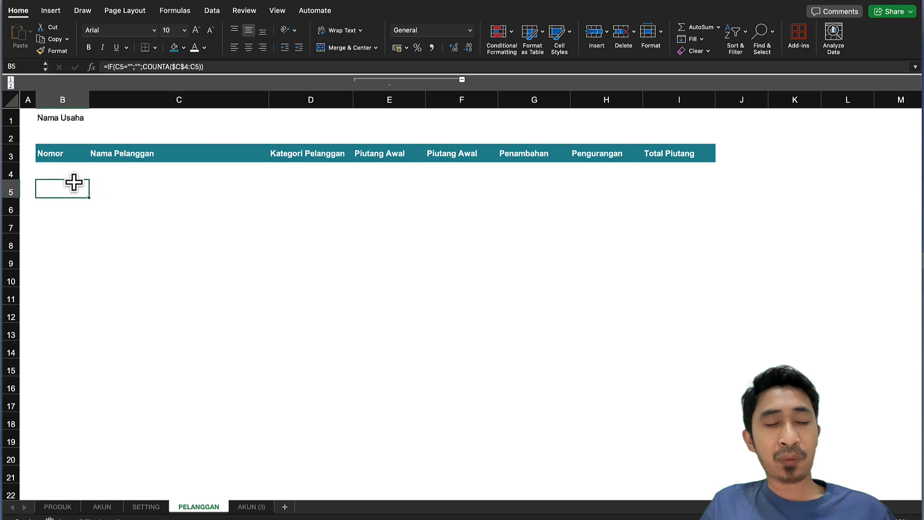
Enter Pelanggan 1 in C4 and Pelanggan 2 in C5 under Nama Pelanggan.
left_click(112, 173)
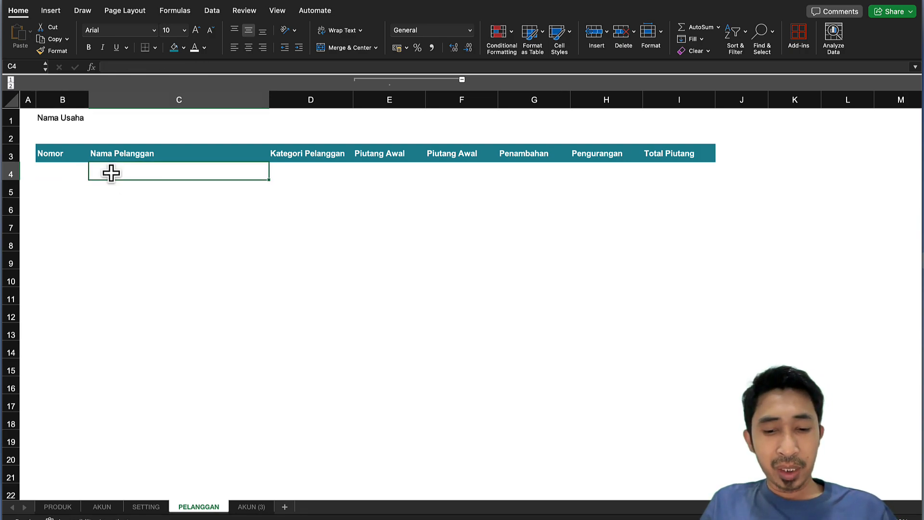
type("Pelanggan 1")
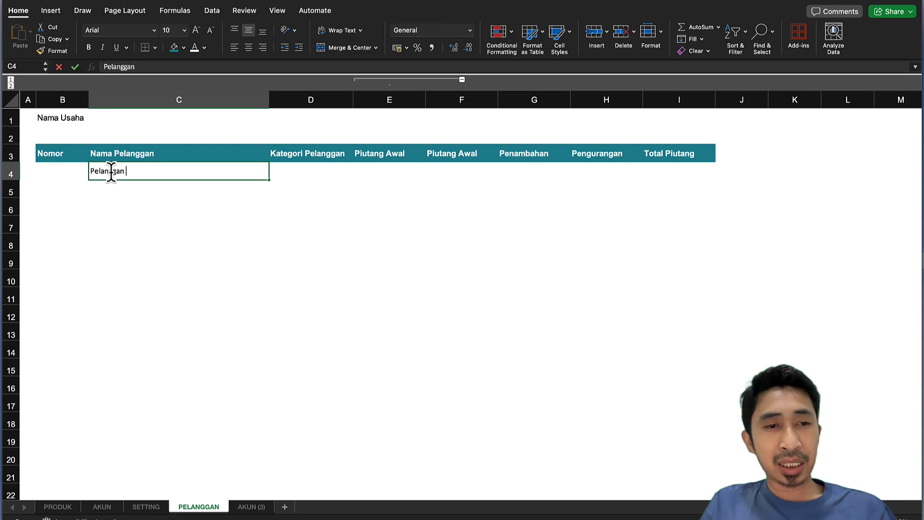
key("Return")
type("Pel")
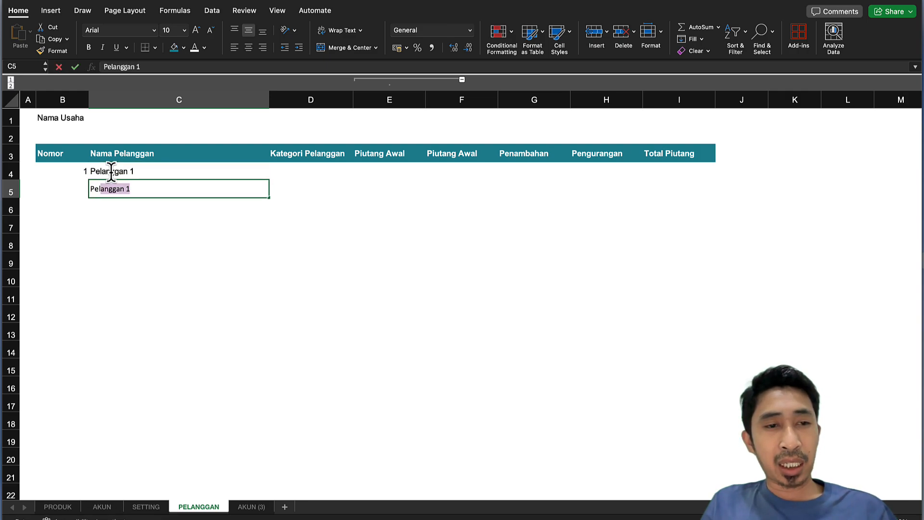
type("anggan 2")
key("Return")
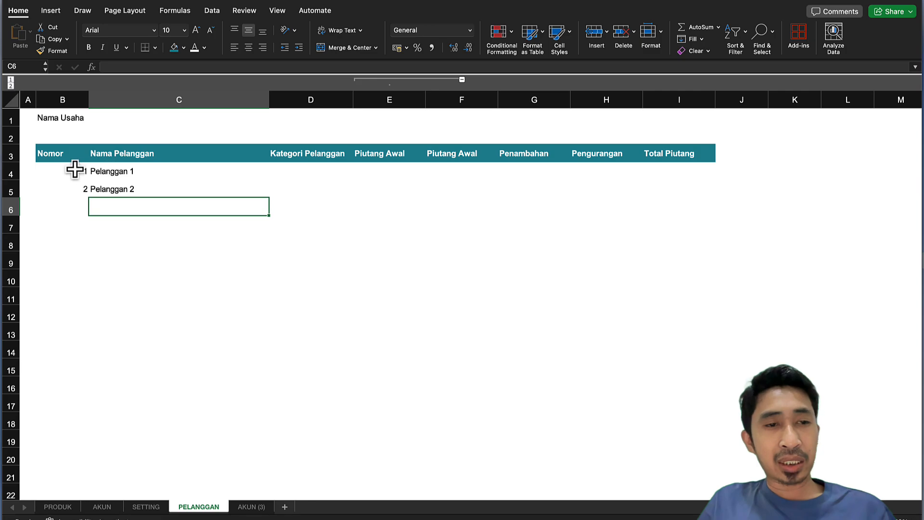
Centre the contents of the whole Nomor column B horizontally.
left_click_drag(71, 171, 72, 220)
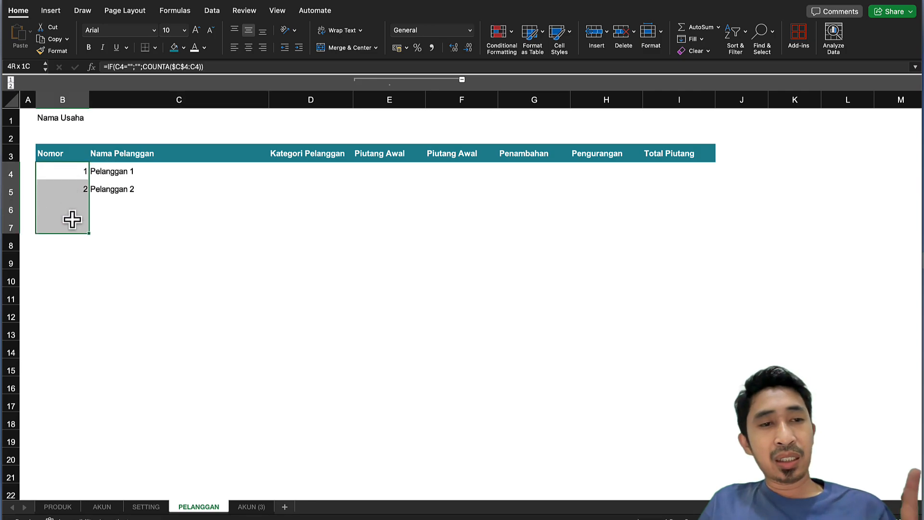
left_click(59, 101)
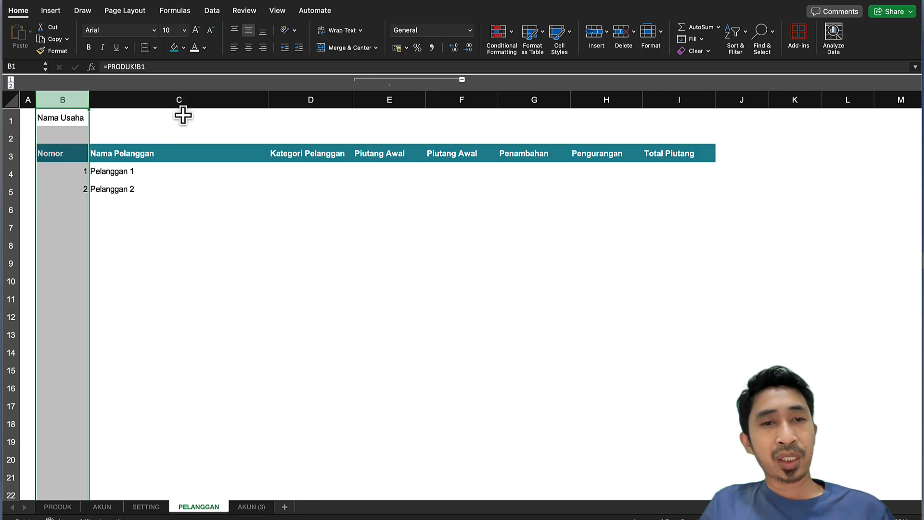
left_click(250, 48)
left_click(73, 118)
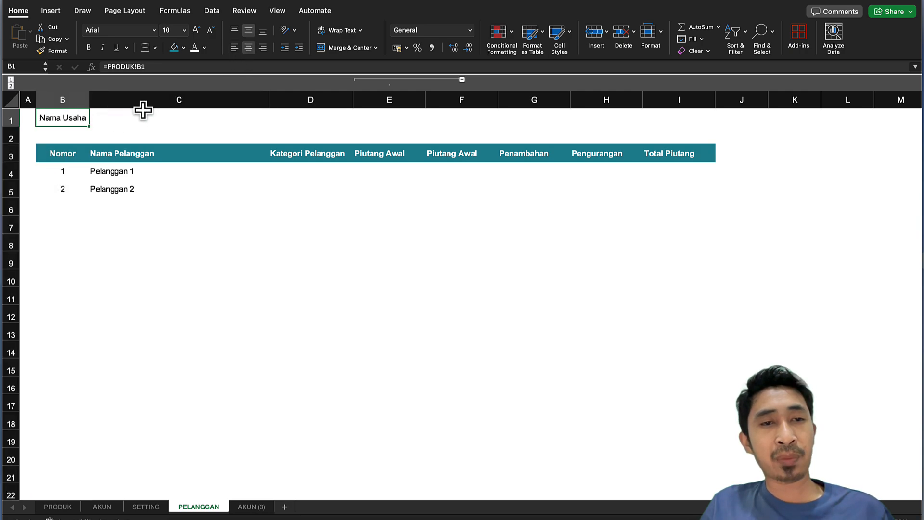
Left-align the business name in B1 and give B1:I1 a light grey bottom double border.
left_click(234, 48)
left_click(185, 211)
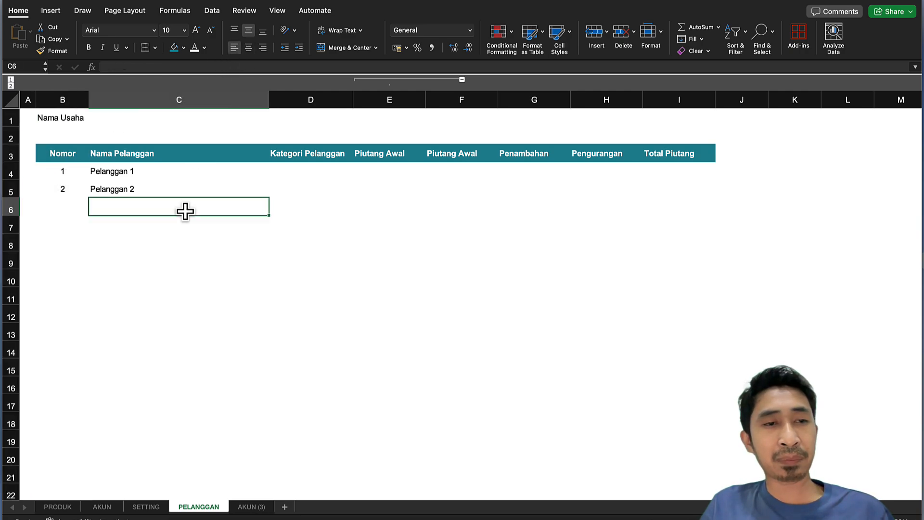
left_click(61, 121)
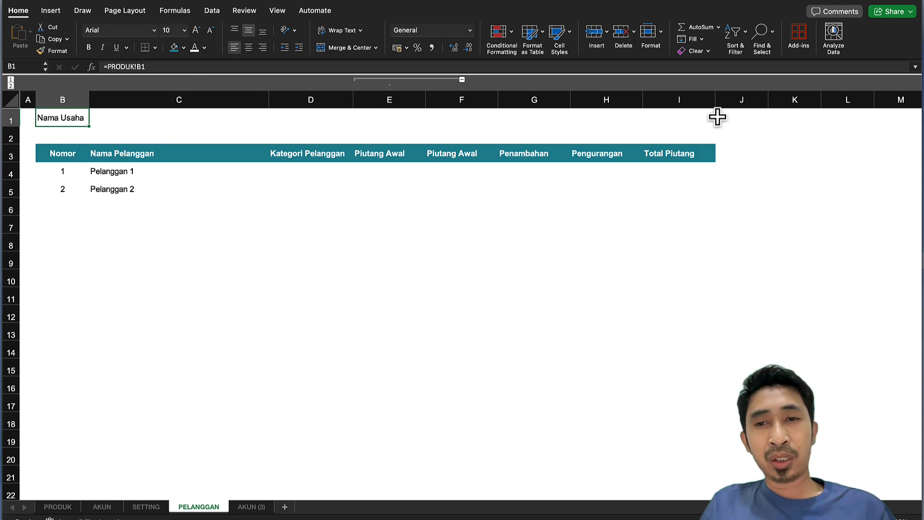
left_click_drag(718, 117, 678, 119)
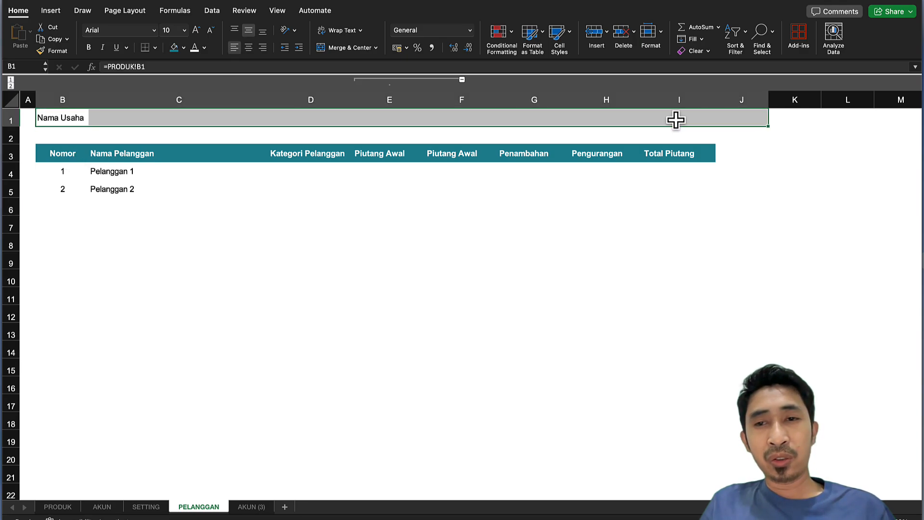
left_click(155, 48)
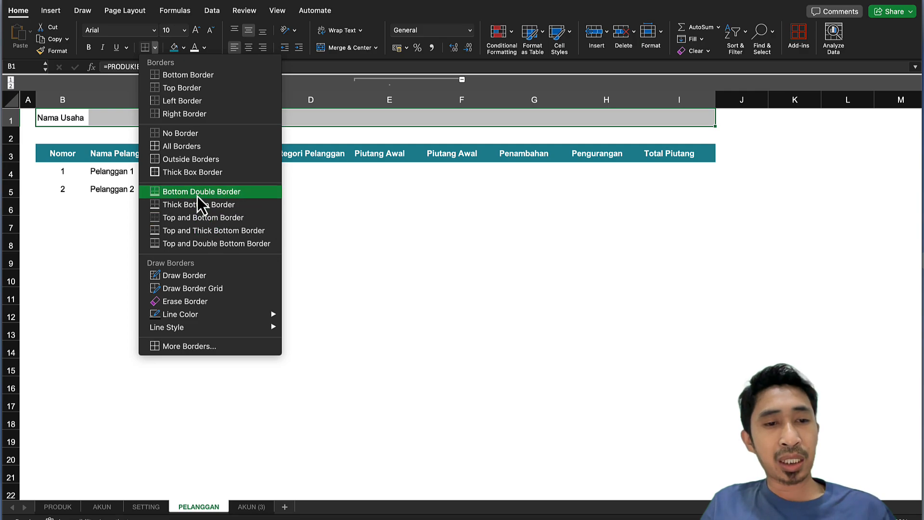
mouse_move(229, 314)
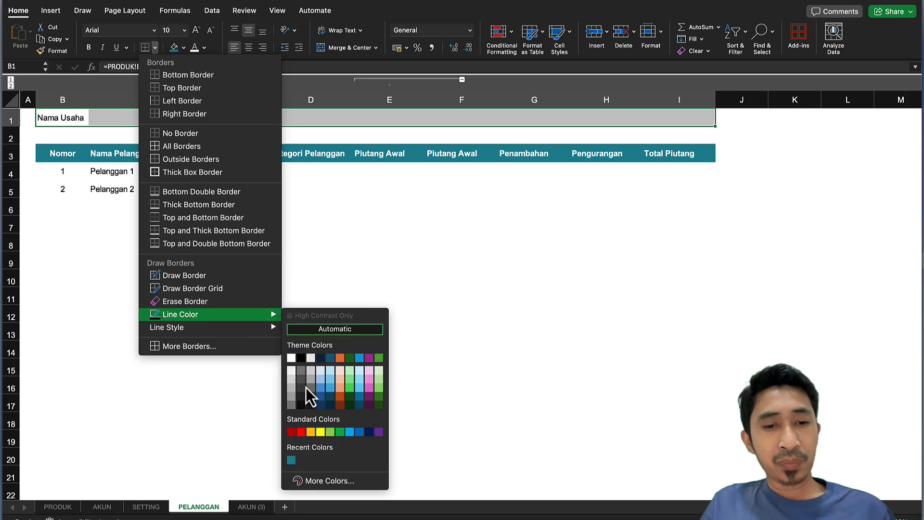
left_click(290, 380)
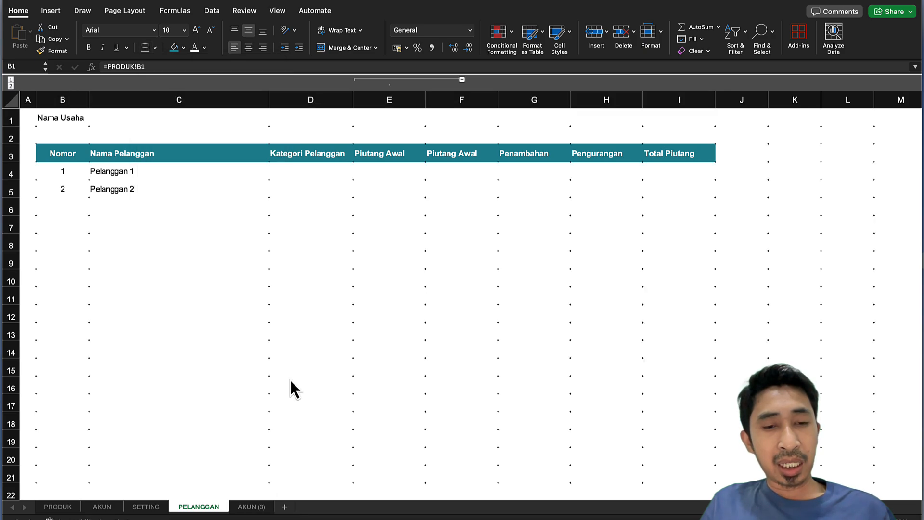
left_click(155, 48)
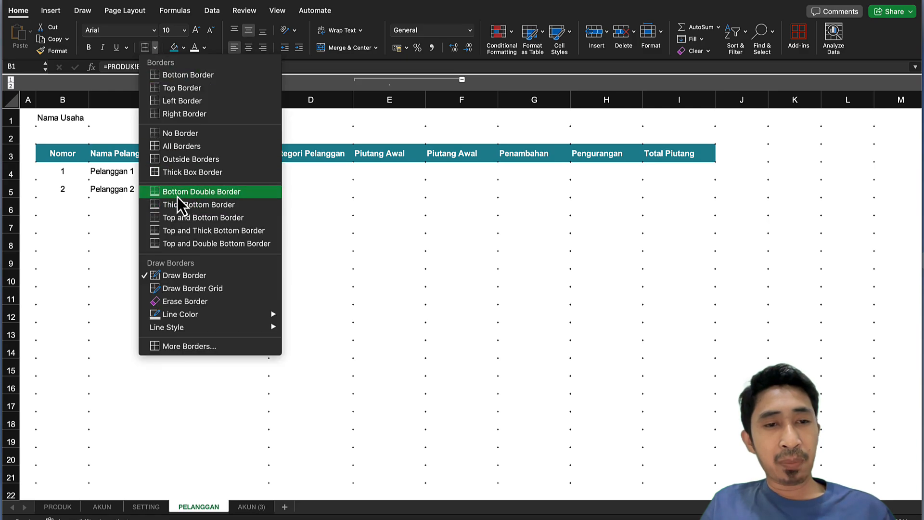
left_click(177, 197)
left_click(134, 178)
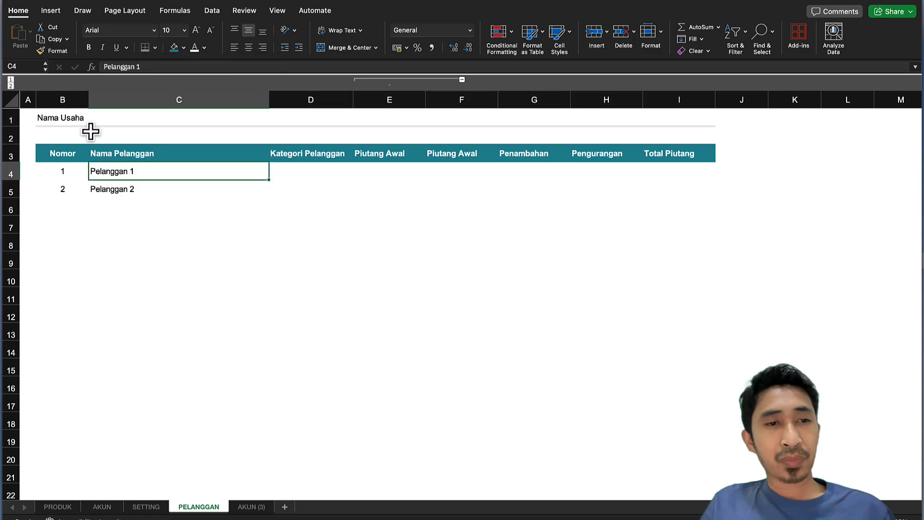
Make the business name in B1 bold.
left_click(73, 119)
key("super+b")
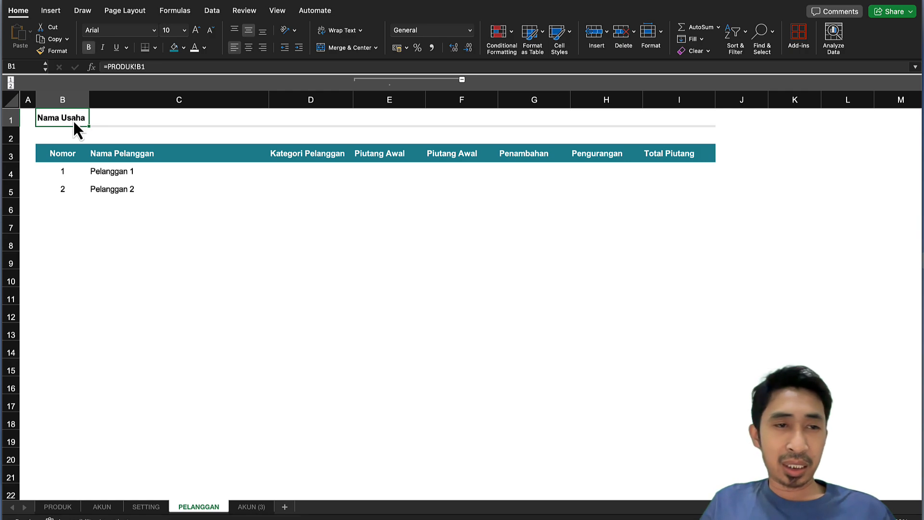
left_click(74, 153)
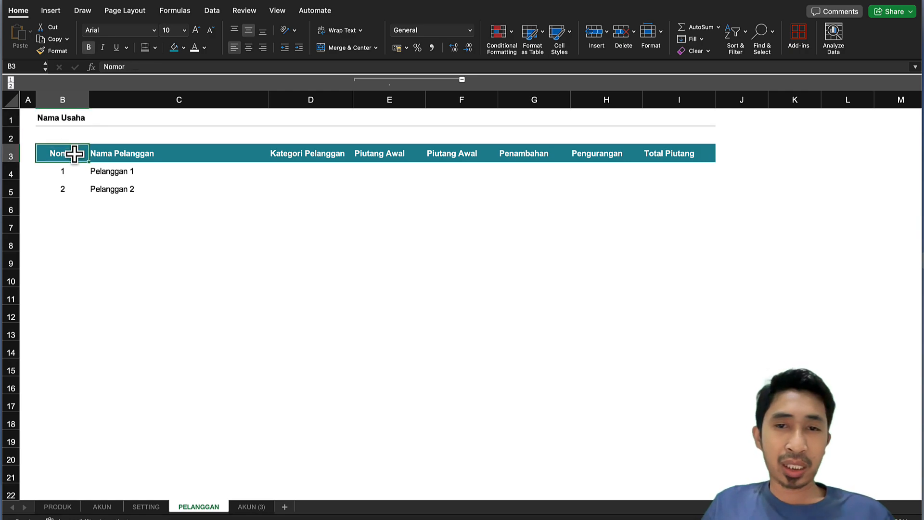
left_click(115, 172)
left_click(126, 195)
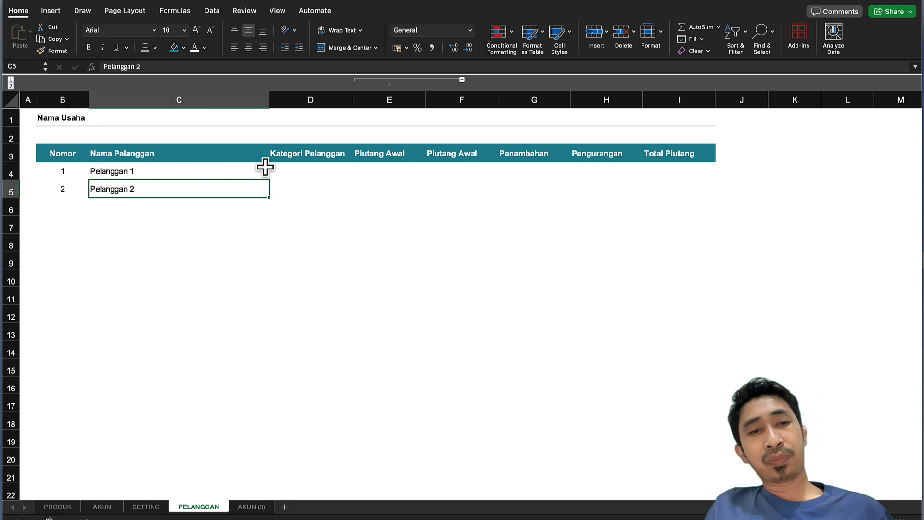
Check the customer category choices offered in D5 of the Pembukuan Warung workbook's Pelanggan sheet, and return to D4 in Latihan Pembukuan Warung.
left_click(264, 167)
left_click(302, 172)
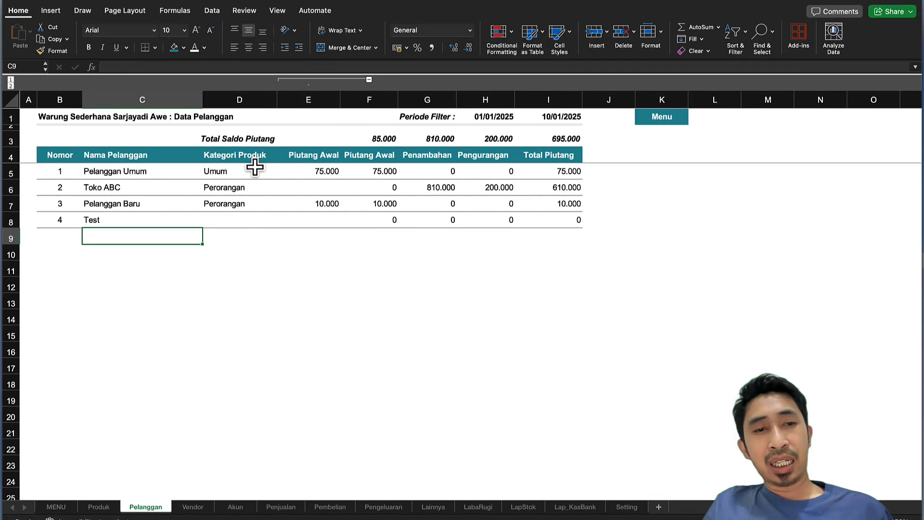
left_click(254, 172)
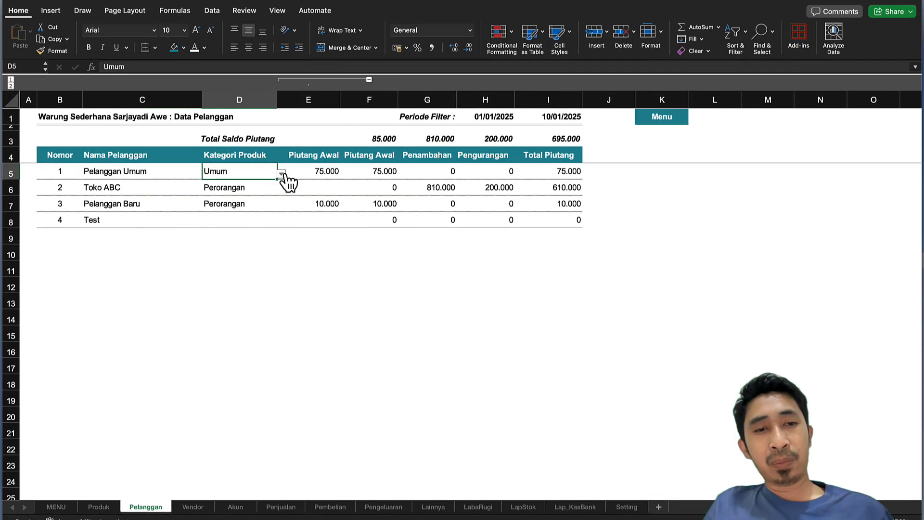
left_click(282, 175)
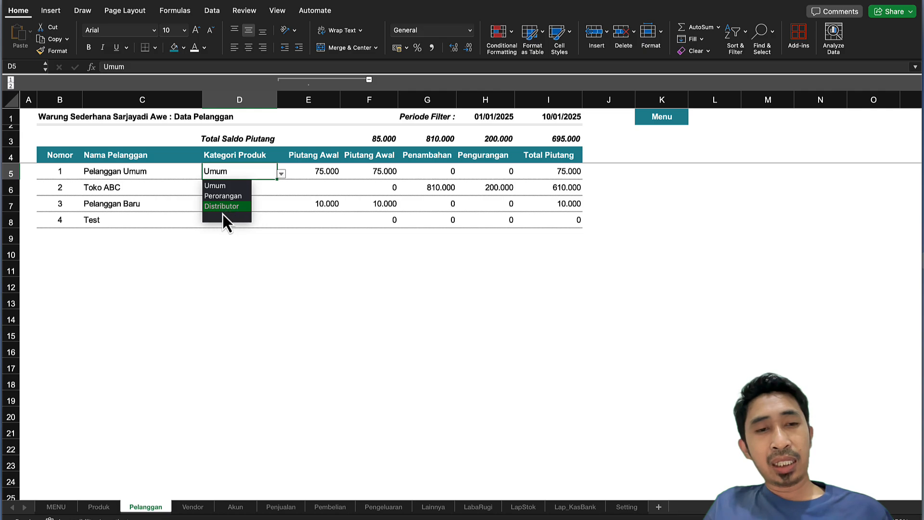
left_click(177, 212)
key("ctrl+Down")
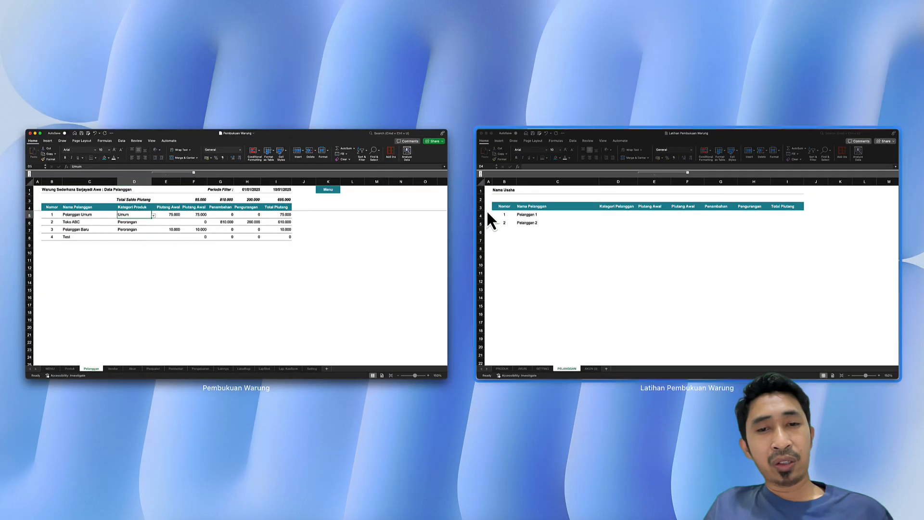
left_click(490, 221)
left_click(267, 224)
left_click(304, 165)
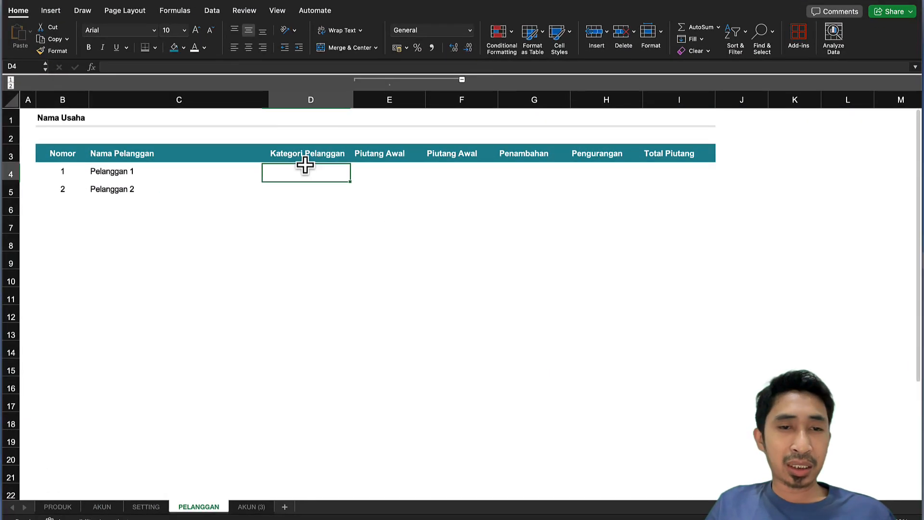
Copy the Kategori Produk table B3:B15 on the SETTING sheet to D3, narrowing column C and widening column D.
left_click(147, 508)
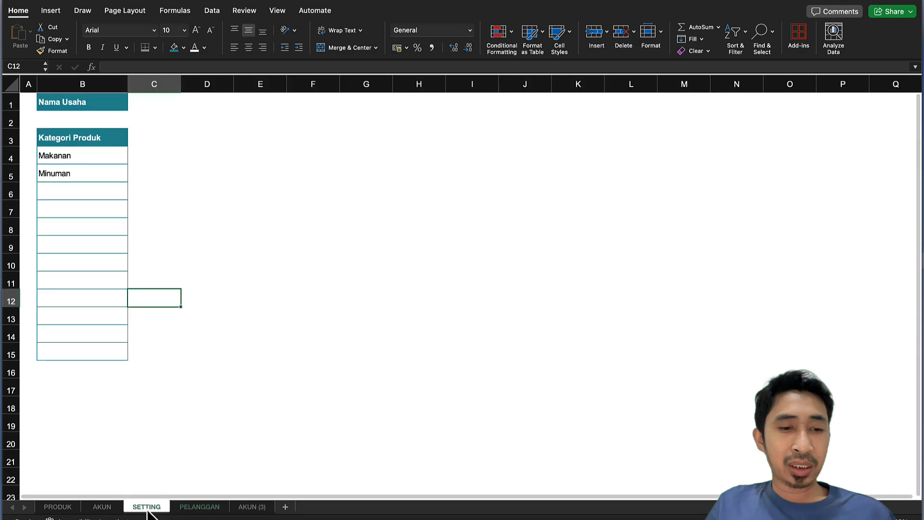
left_click(95, 139)
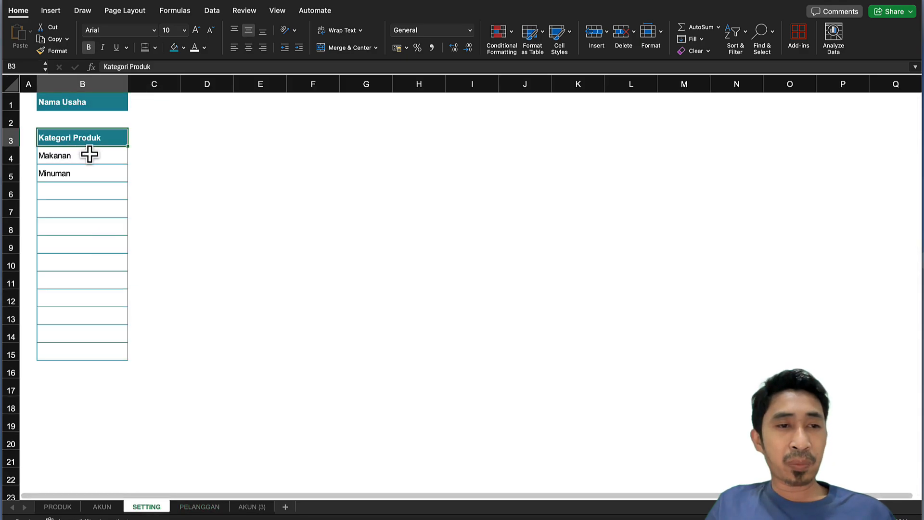
left_click(107, 349, "shift")
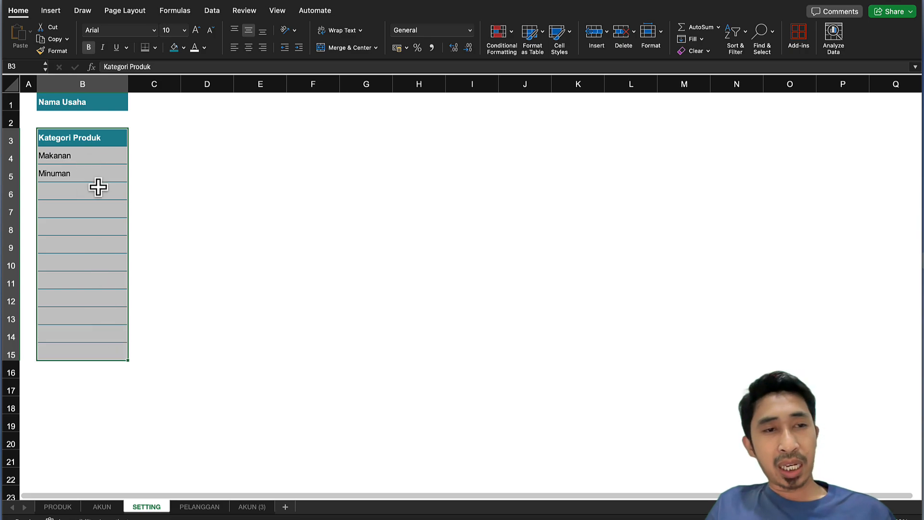
key("super+c")
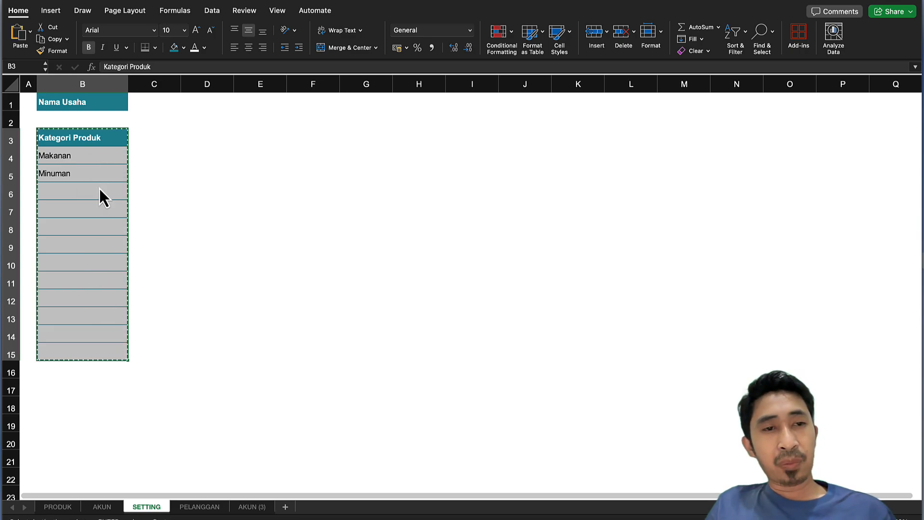
left_click(205, 139)
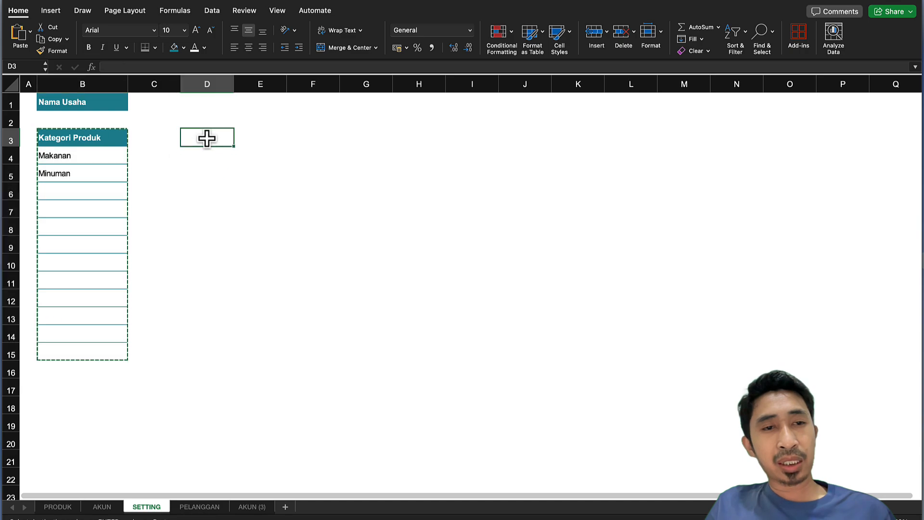
right_click(207, 139)
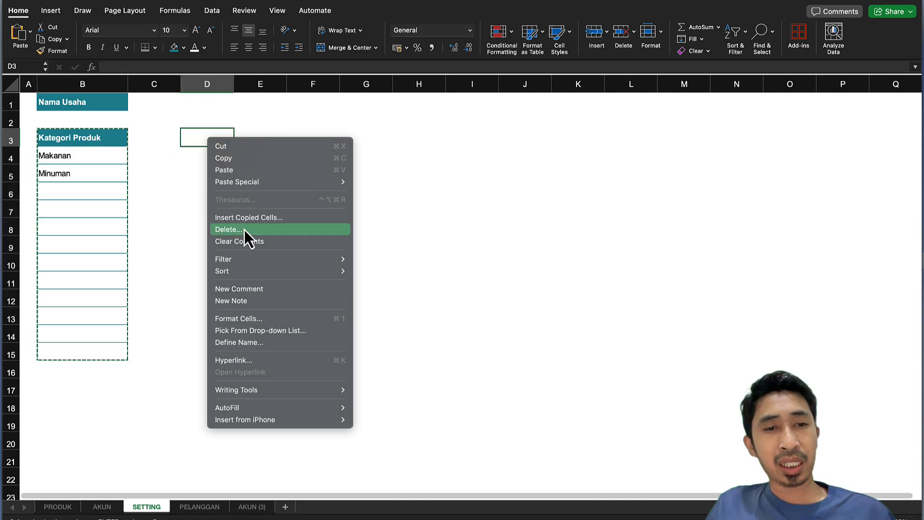
left_click(235, 172)
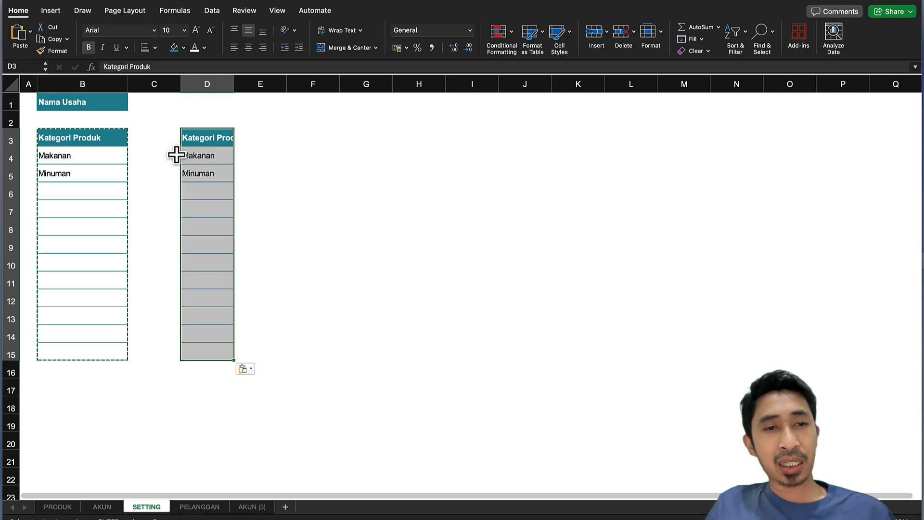
left_click_drag(181, 85, 252, 93)
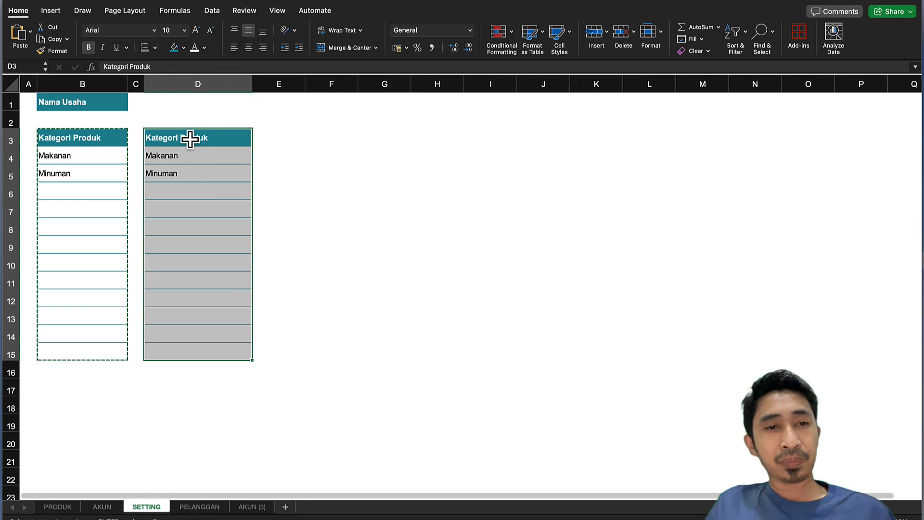
Rename the copied table's header in D3 to Kategori Pelanggan.
left_click(193, 138)
double_click(216, 136)
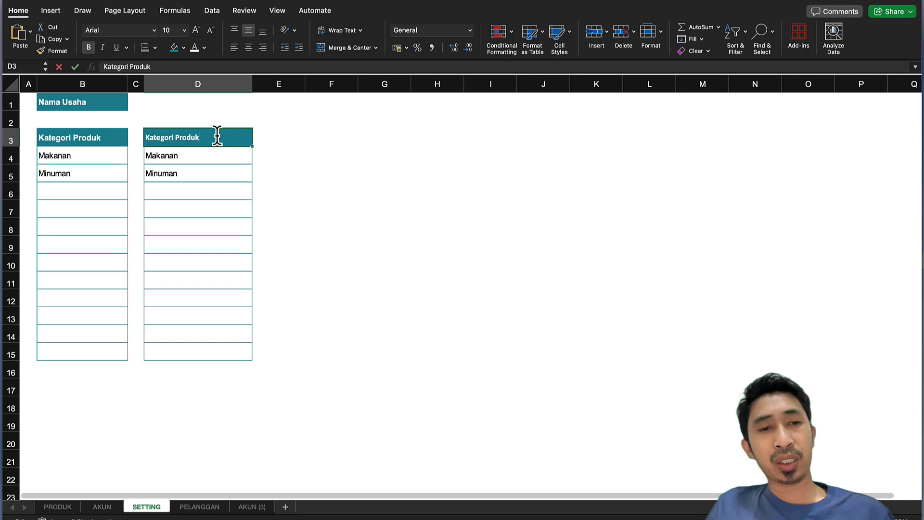
double_click(217, 136)
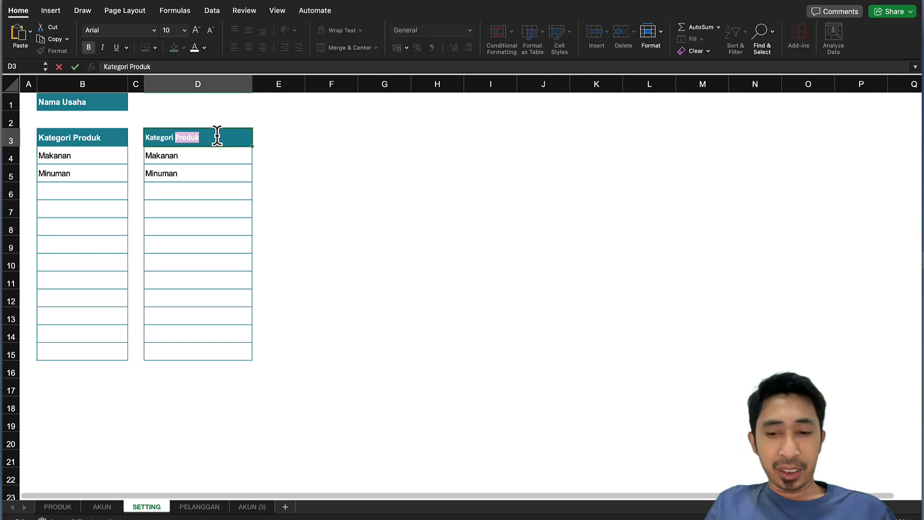
type("Pelangga")
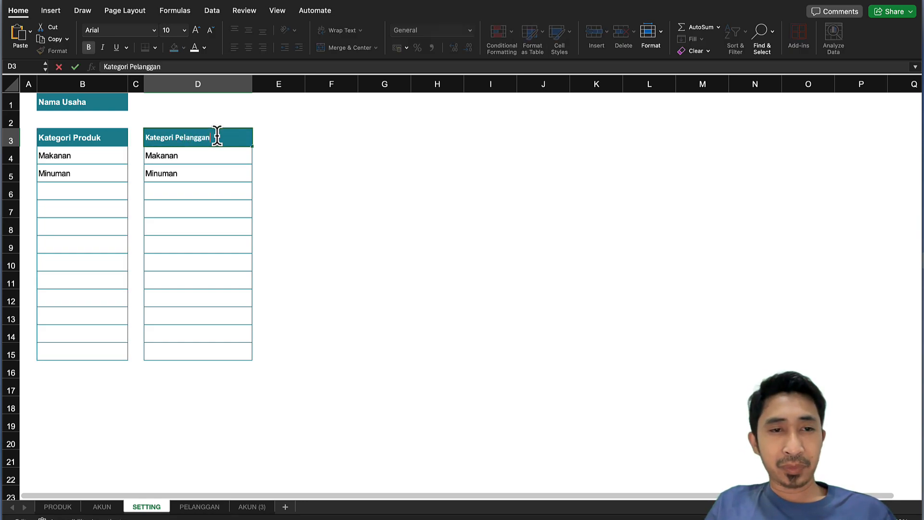
type("n")
key("Return")
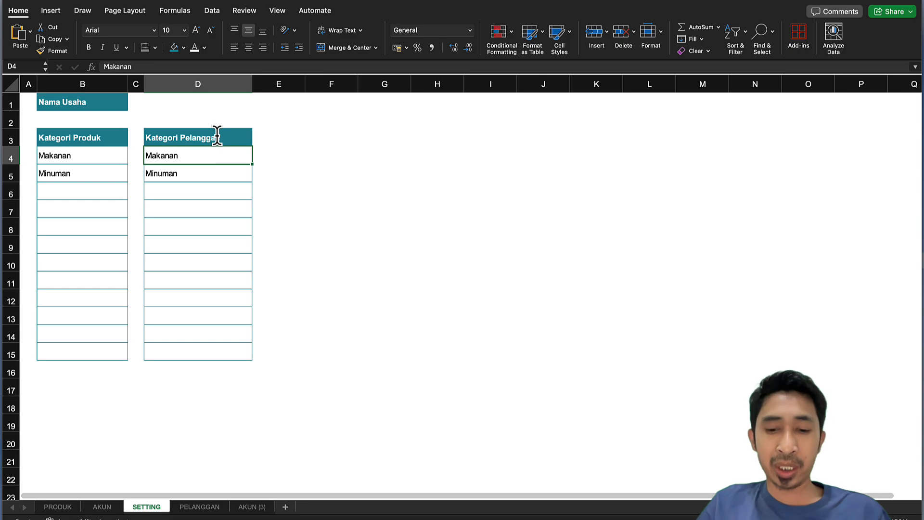
Replace the copied entries under Kategori Pelanggan with Umum in D4 and Perusahaan in D5.
type("Umum")
key("Return")
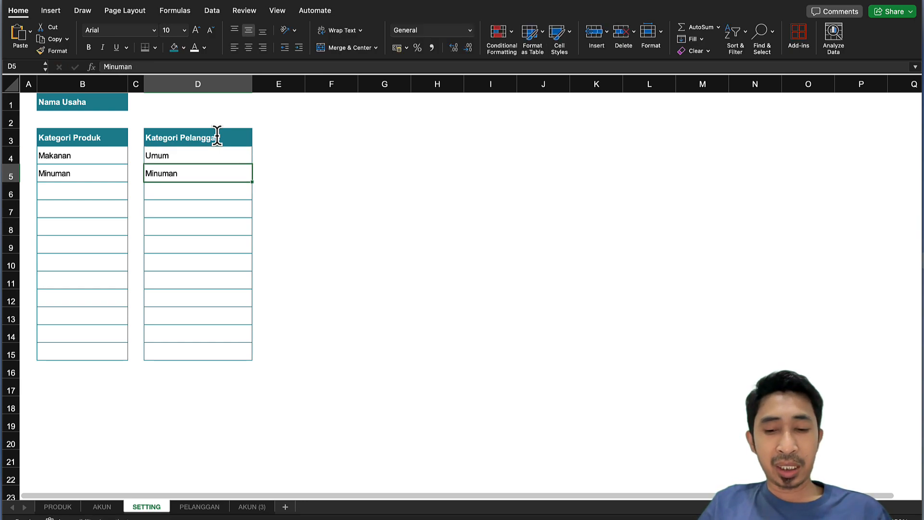
type("Pe")
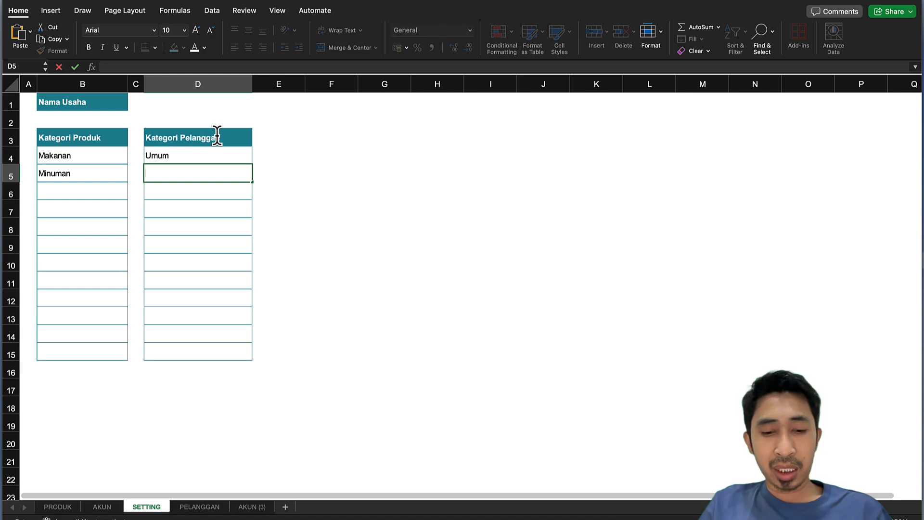
type("Perusahaan")
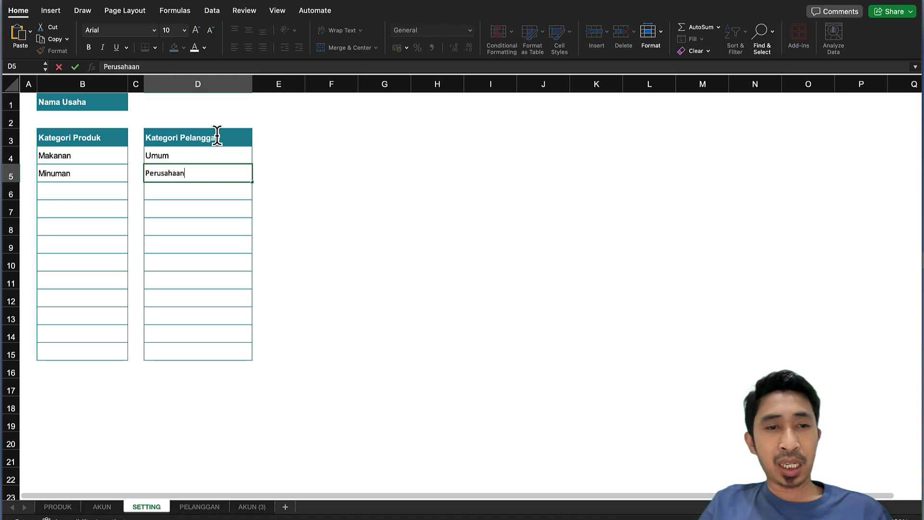
key("Return")
left_click(227, 212)
left_click(214, 163)
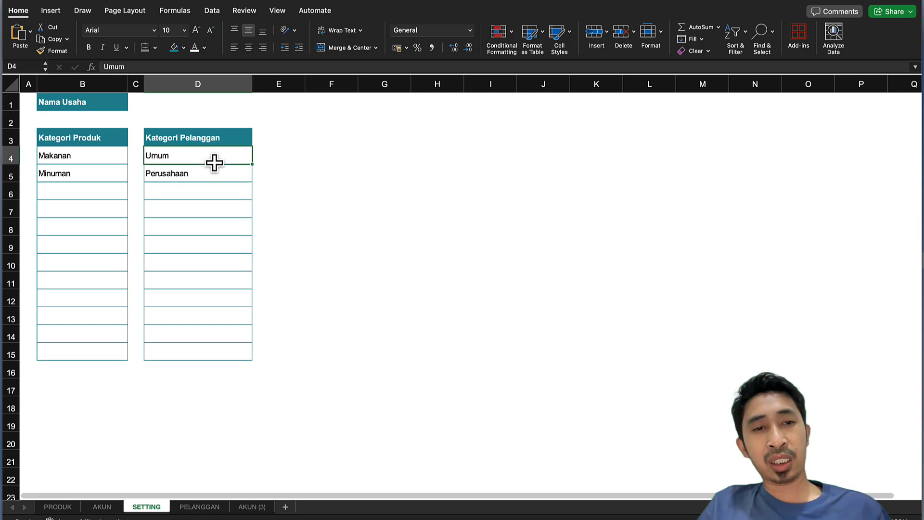
Reduce column D to just fit the Kategori Pelanggan header and narrow column E to a thin spacer.
left_click_drag(252, 85, 254, 112)
left_click(262, 169)
left_click(250, 137)
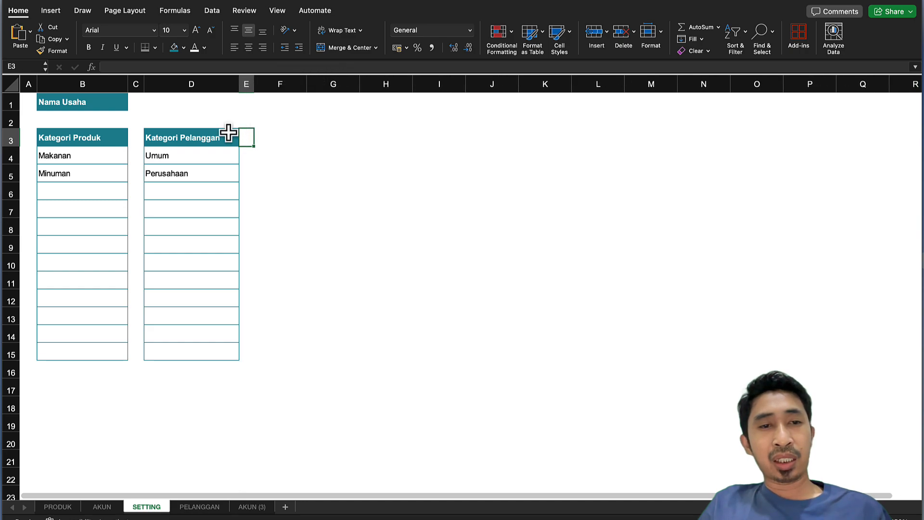
left_click(275, 135)
left_click(218, 140)
left_click(214, 158)
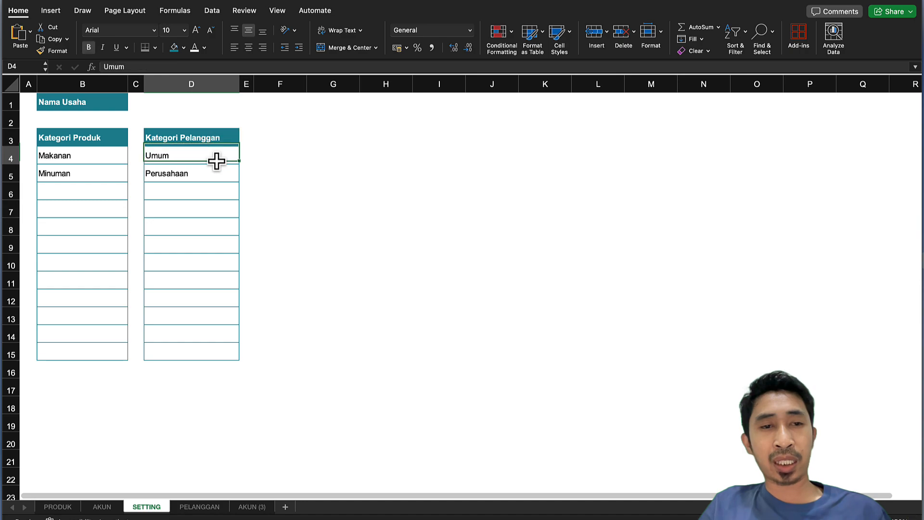
left_click(281, 135)
left_click(227, 141)
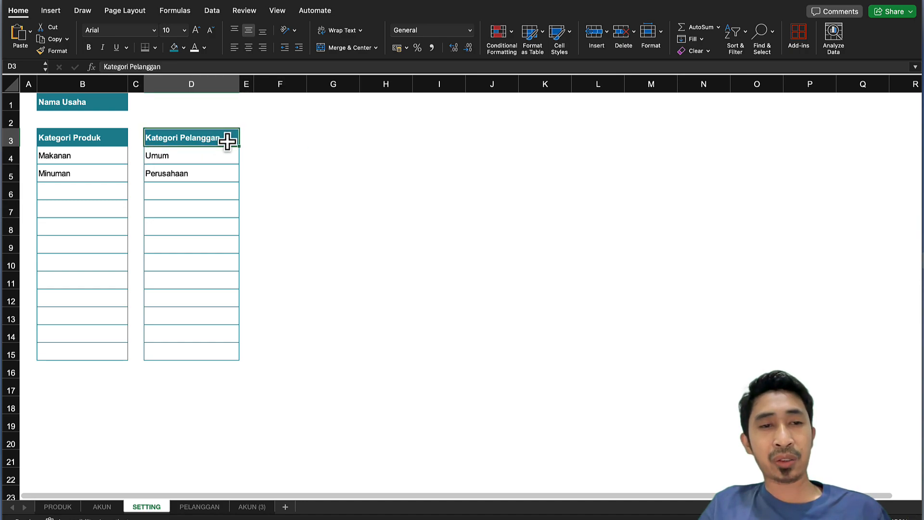
Check which cells on the SETTING sheet the existing named range st_kp covers under Kategori Produk.
left_click(227, 172)
left_click(211, 122)
left_click(208, 142)
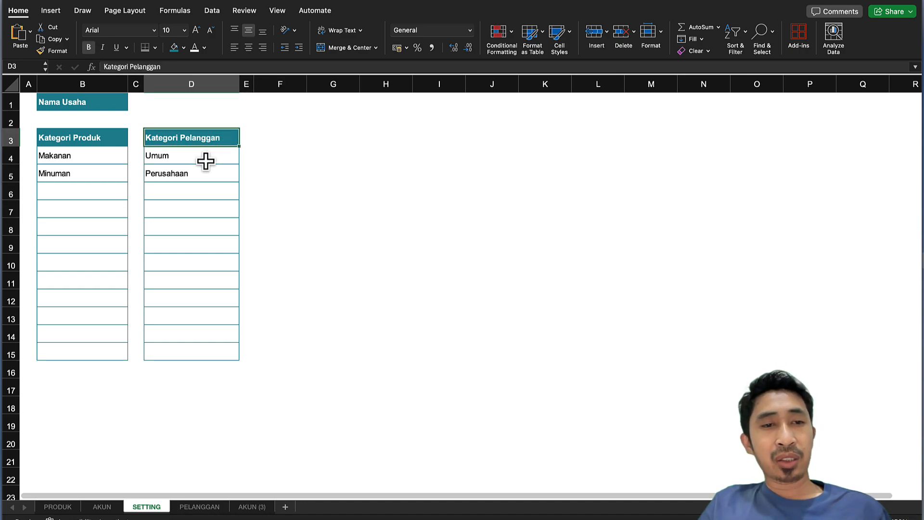
left_click(203, 157)
left_click(45, 65)
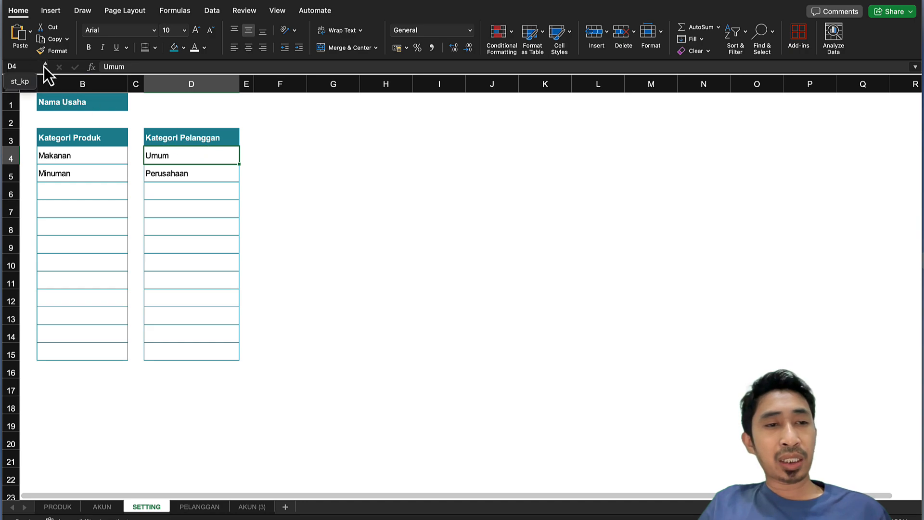
left_click(25, 83)
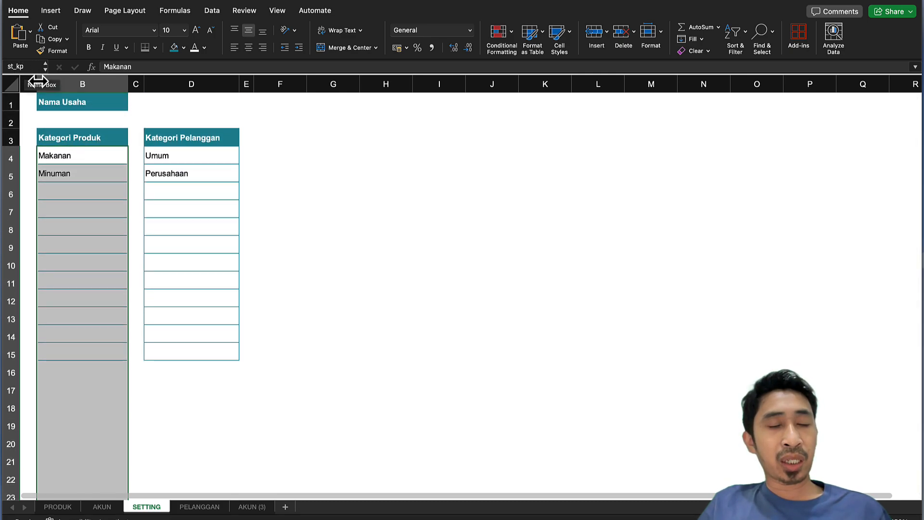
scroll(110, 203, "down", 5)
scroll(109, 203, "up", 5)
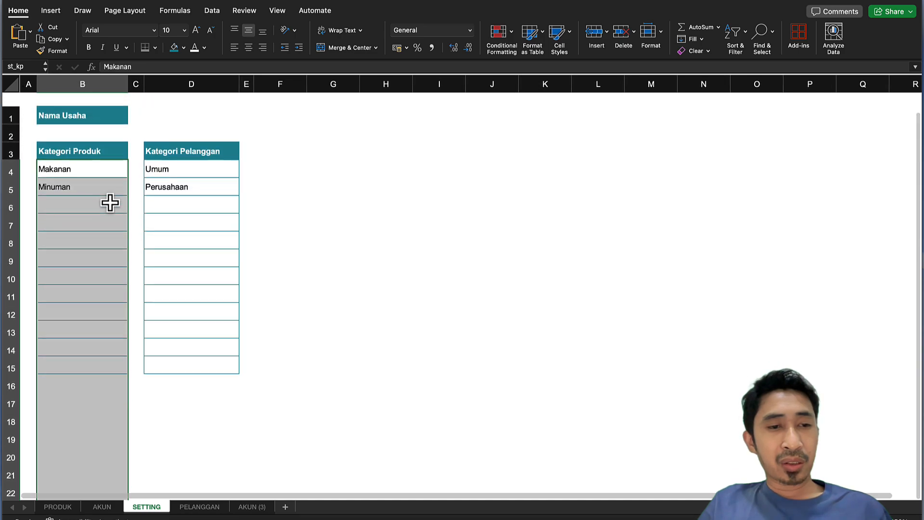
scroll(109, 202, "down", 1)
scroll(109, 203, "down", 5)
scroll(110, 203, "up", 6)
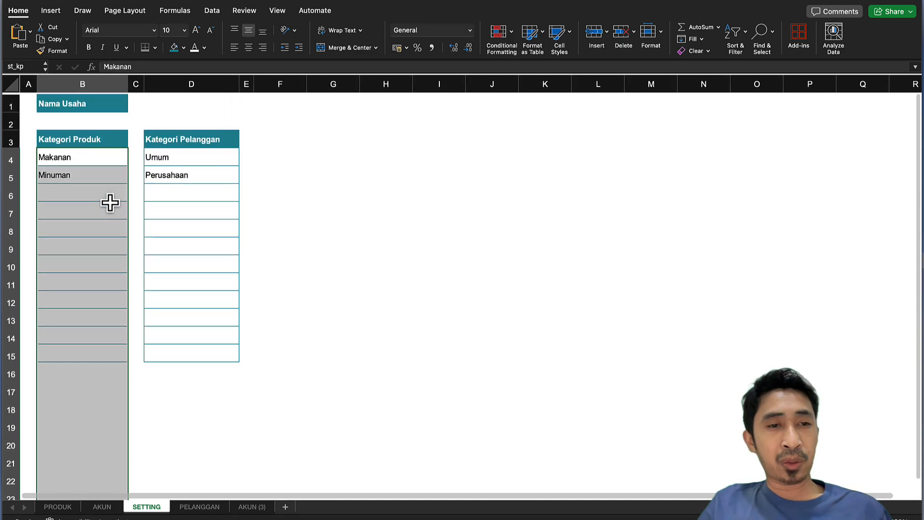
Define the named range st_cust for cells D4:D30 under Kategori Pelanggan on the SETTING sheet.
left_click(164, 150)
scroll(183, 280, "down", 6)
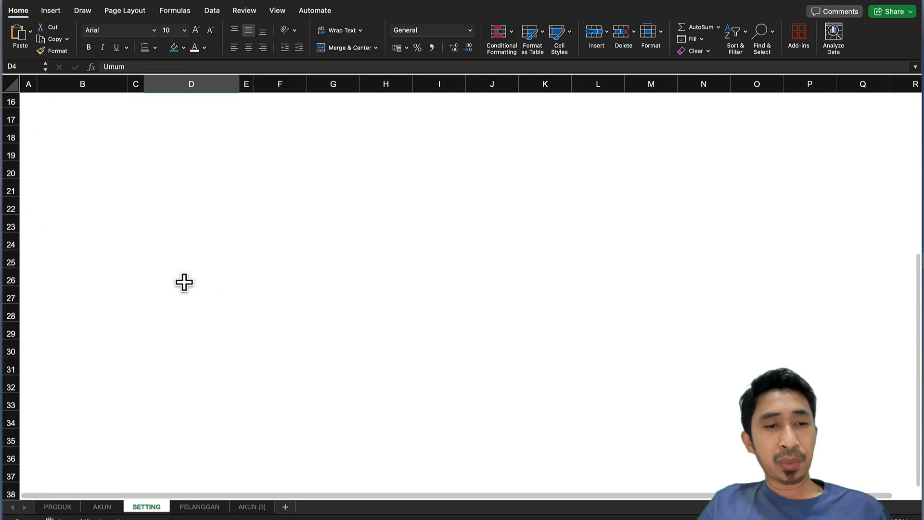
left_click(188, 304, "shift")
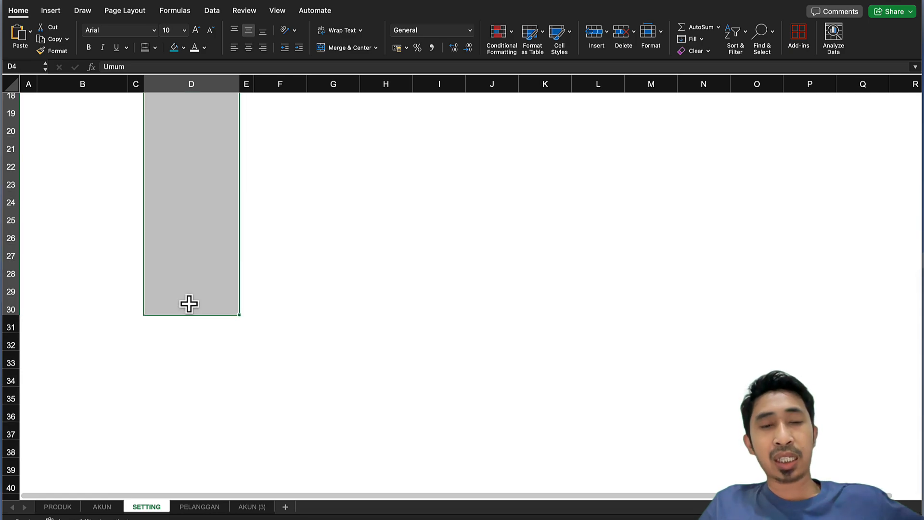
scroll(189, 303, "up", 6)
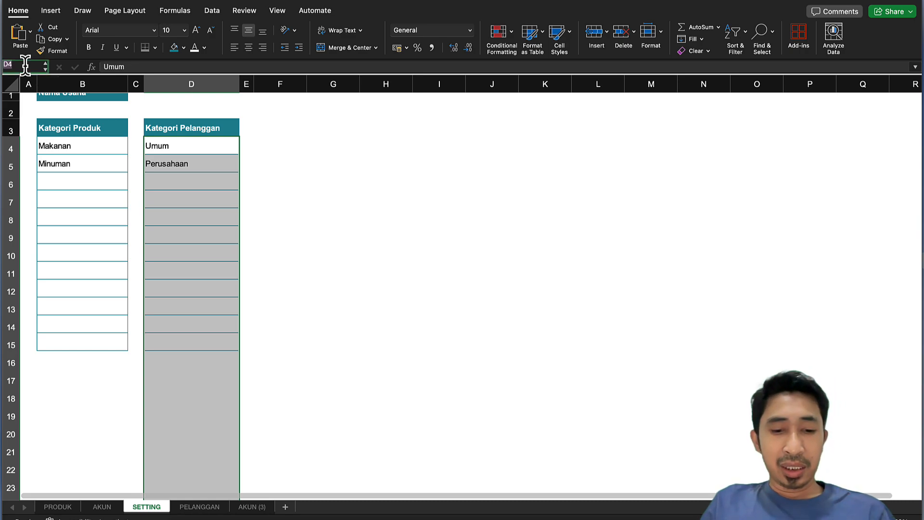
type("st_kp")
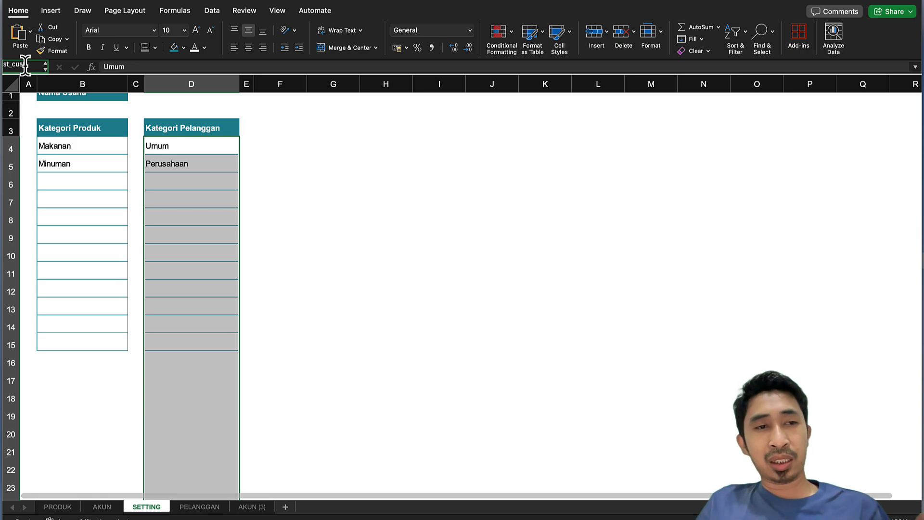
key("Return")
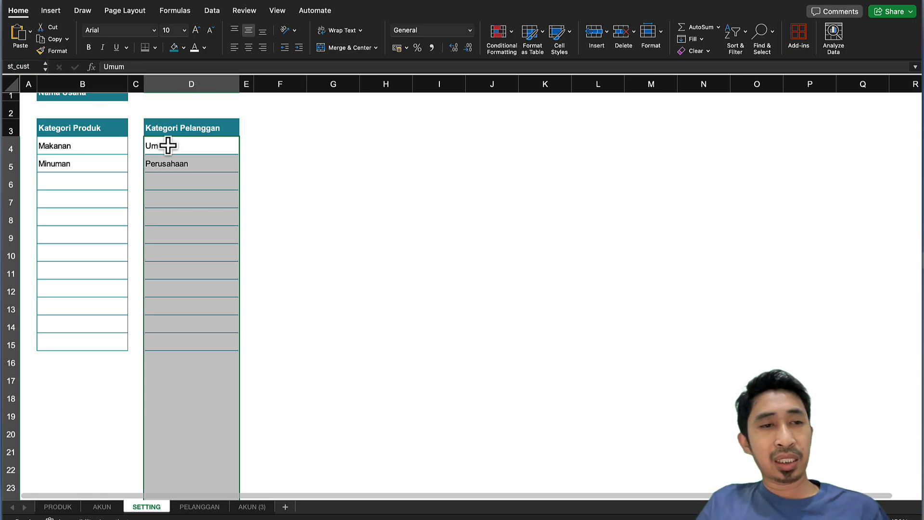
scroll(175, 153, "down", 5)
scroll(174, 155, "down", 3)
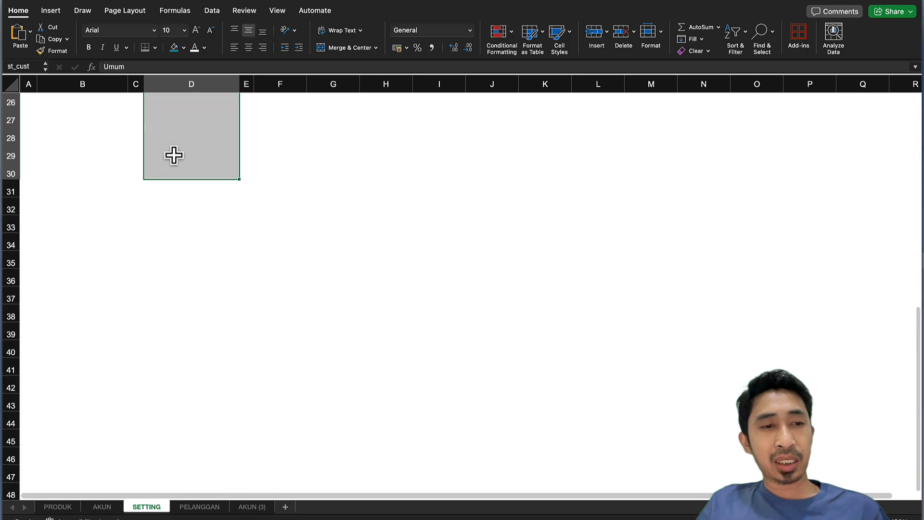
scroll(173, 174, "up", 6)
scroll(176, 174, "up", 2)
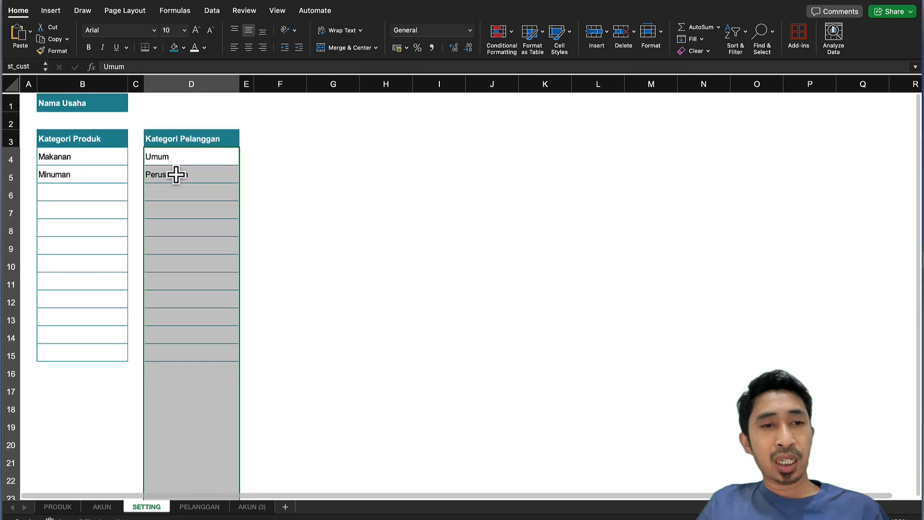
left_click(179, 157)
left_click(186, 188)
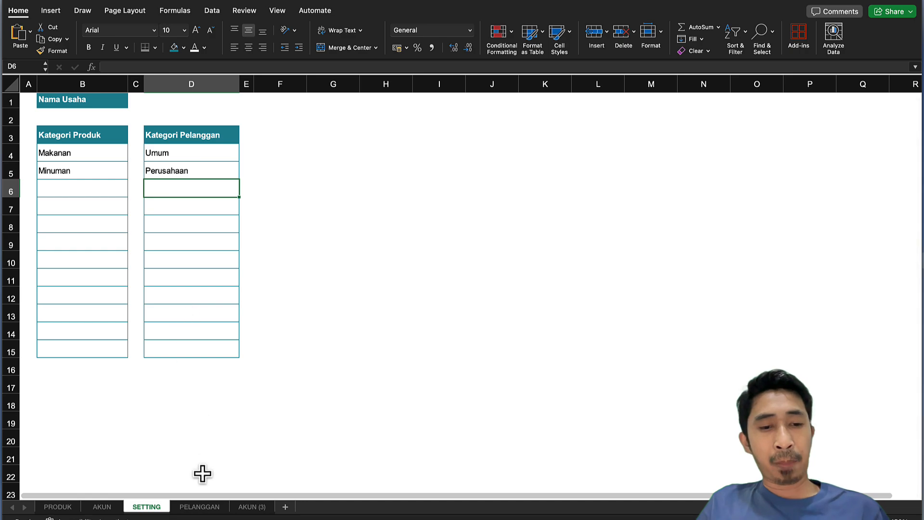
Add a List data validation with source =st_cust to cell D4 under Kategori Pelanggan on the PELANGGAN sheet, and check its dropdown.
left_click(207, 507)
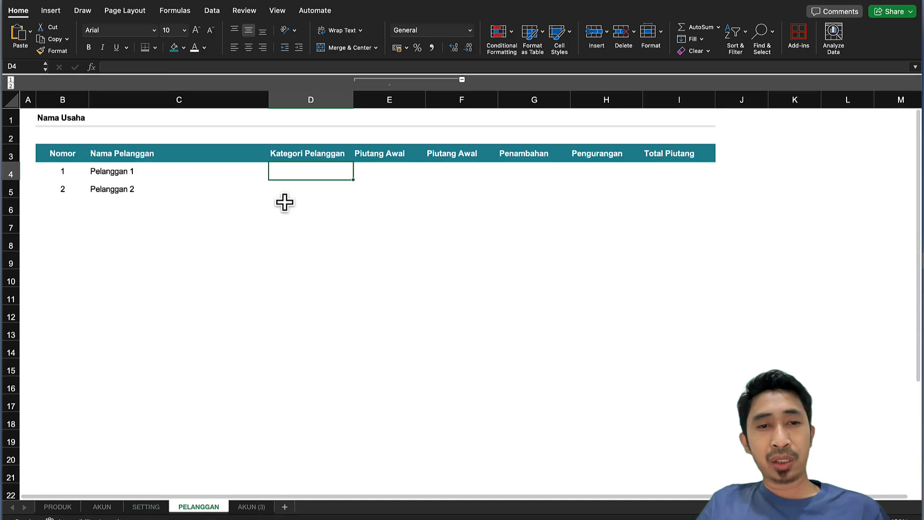
left_click(290, 154)
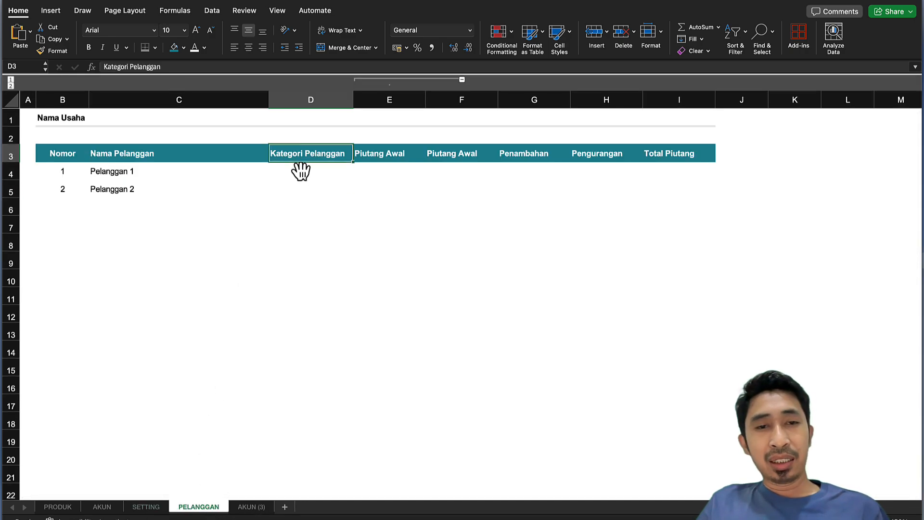
left_click(299, 169)
left_click(305, 155)
left_click(307, 171)
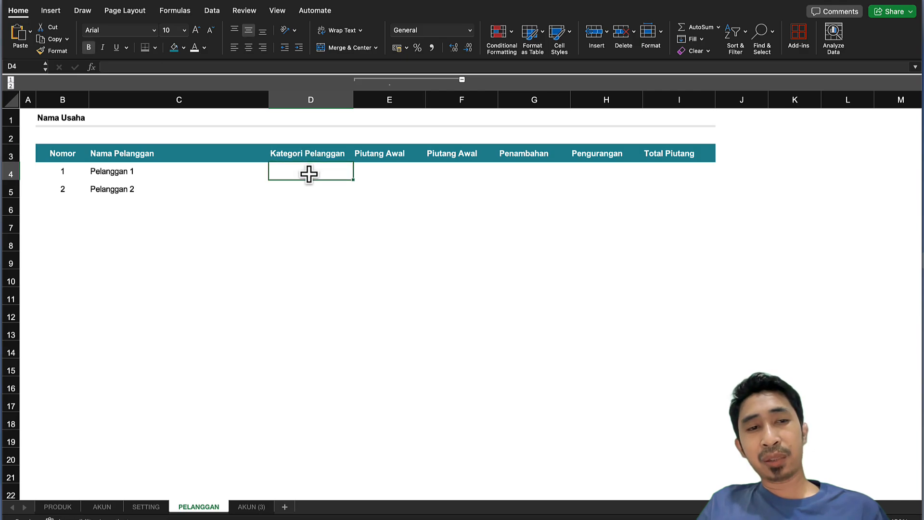
left_click(216, 15)
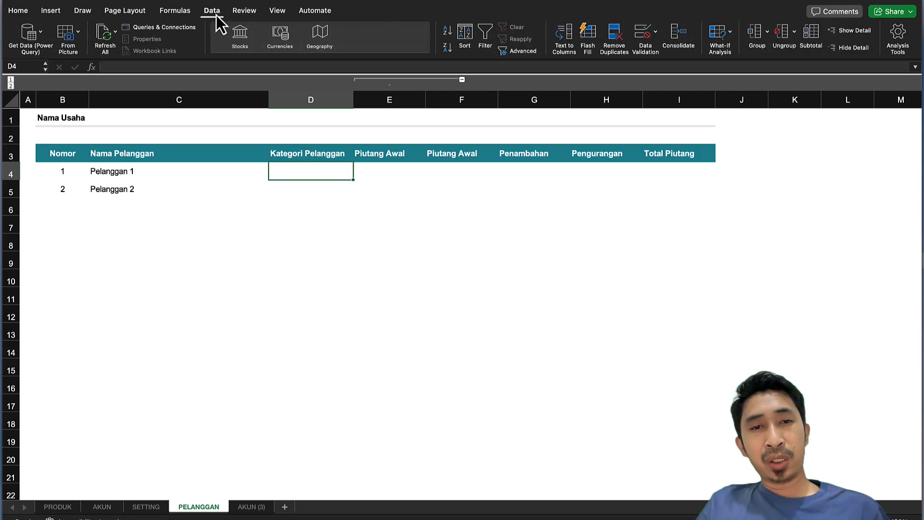
left_click(654, 35)
left_click(649, 30)
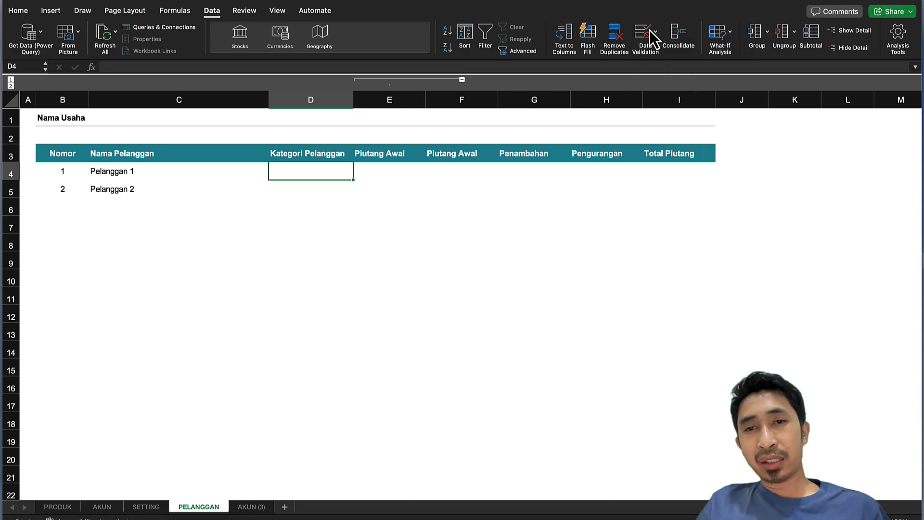
left_click(647, 30)
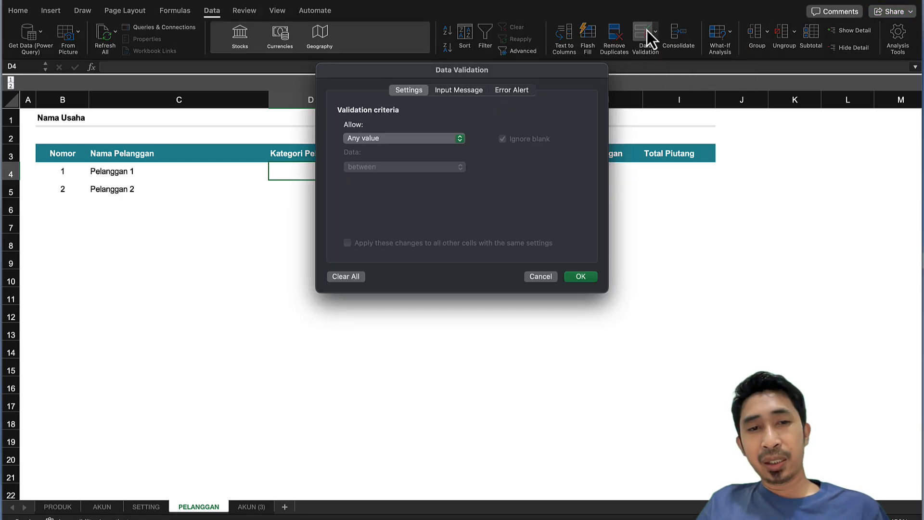
left_click(424, 139)
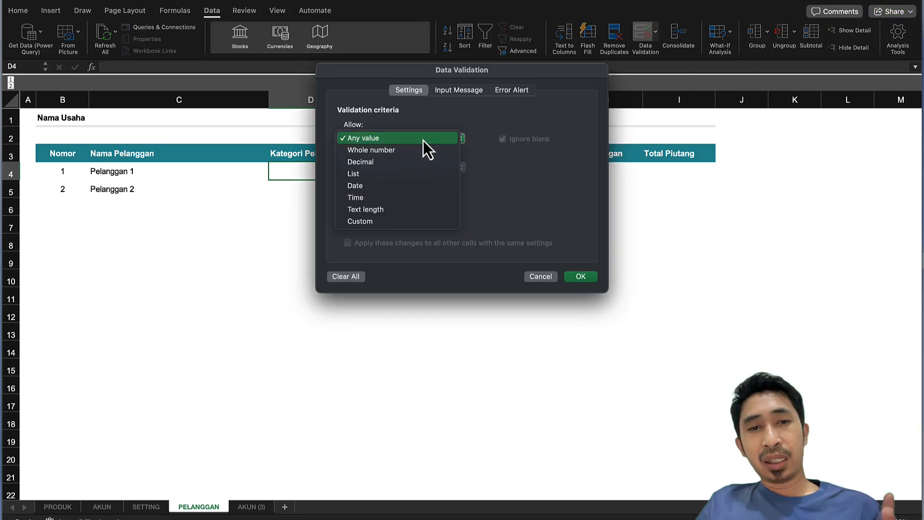
left_click(362, 175)
left_click(367, 197)
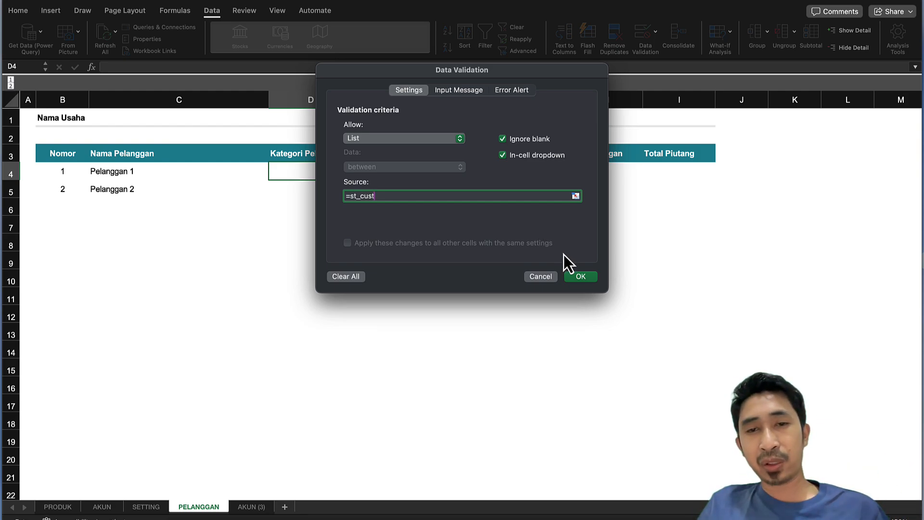
left_click(578, 279)
left_click(357, 174)
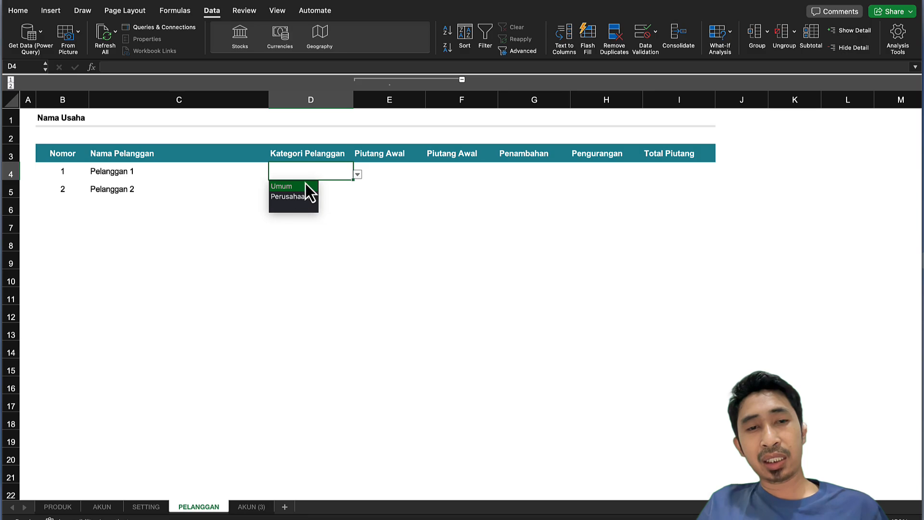
Copy cell D4 with its category dropdown into D5:D33 on the PELANGGAN sheet.
left_click(313, 172)
key("Return")
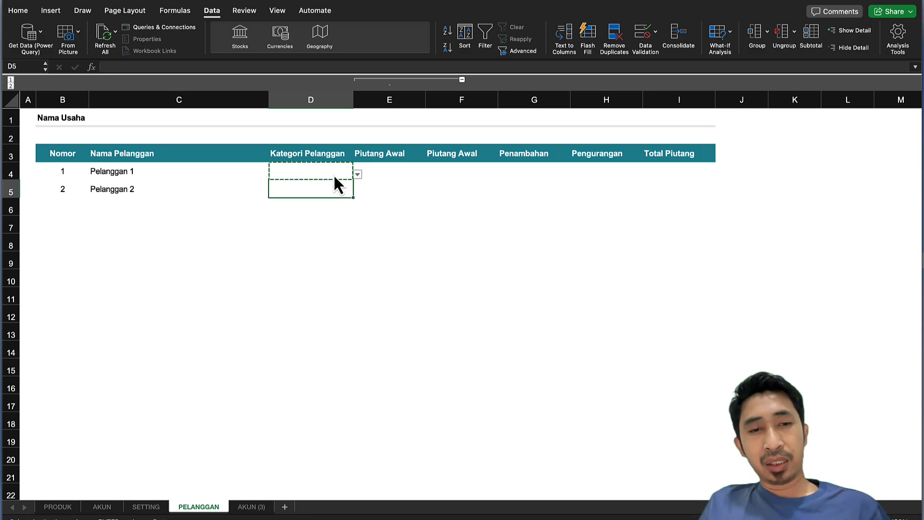
scroll(357, 309, "down", 6)
left_click(336, 377, "shift")
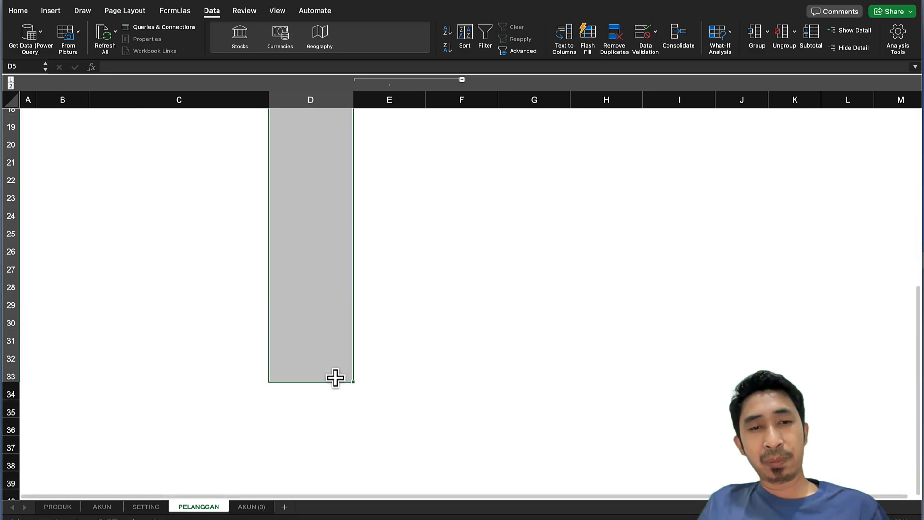
scroll(337, 388, "up", 6)
left_click(361, 300)
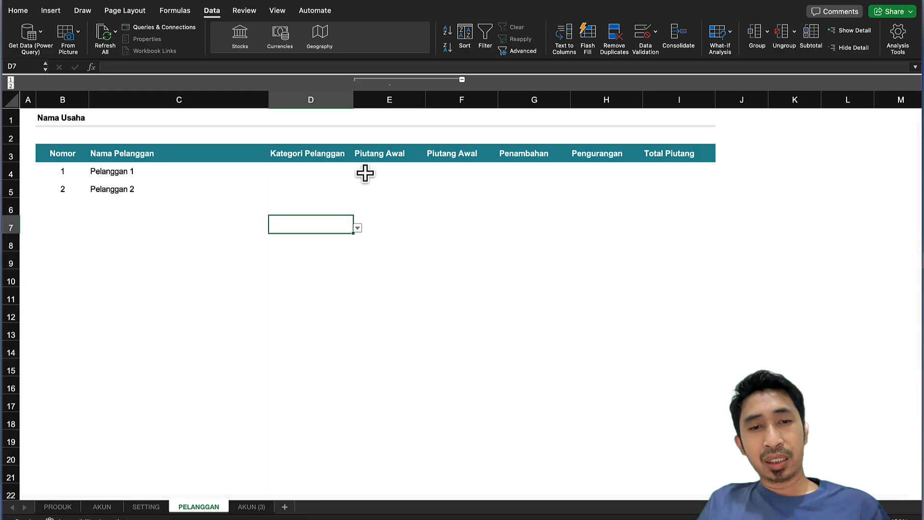
Examine the receivables columns of the customer table, from Piutang Awal to Total Piutang.
left_click(383, 172)
left_click(389, 150)
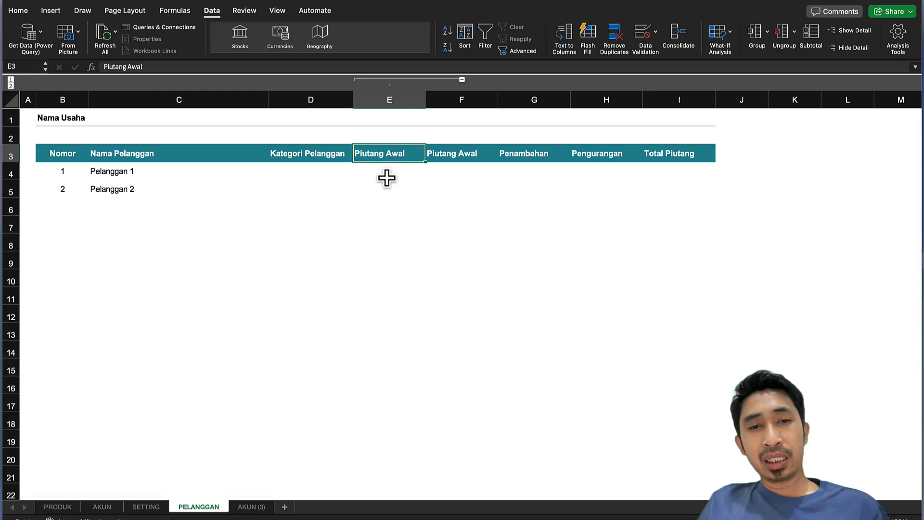
left_click(385, 174)
left_click(391, 151)
left_click(624, 140)
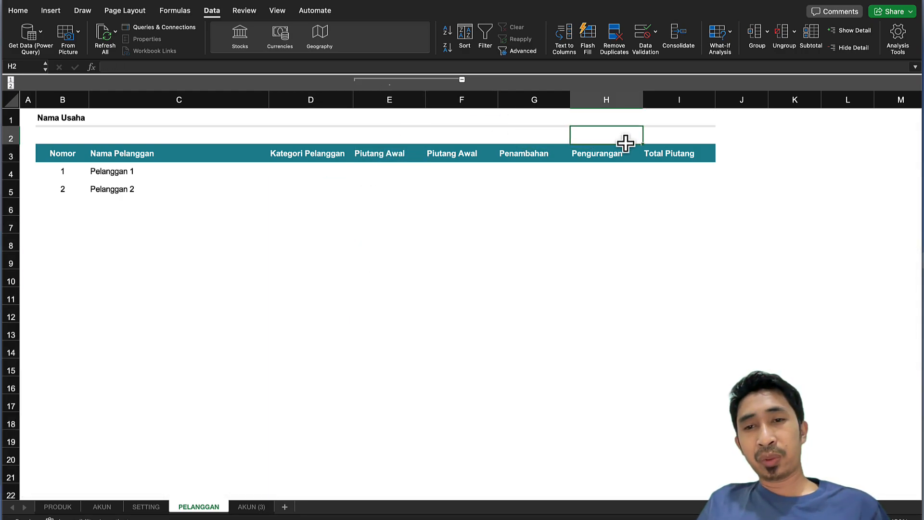
left_click(642, 151)
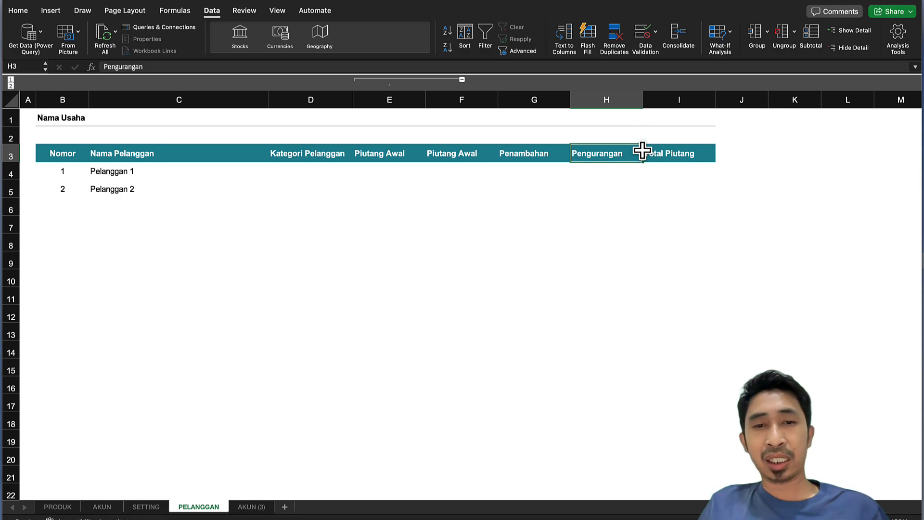
left_click(394, 158)
left_click(391, 184)
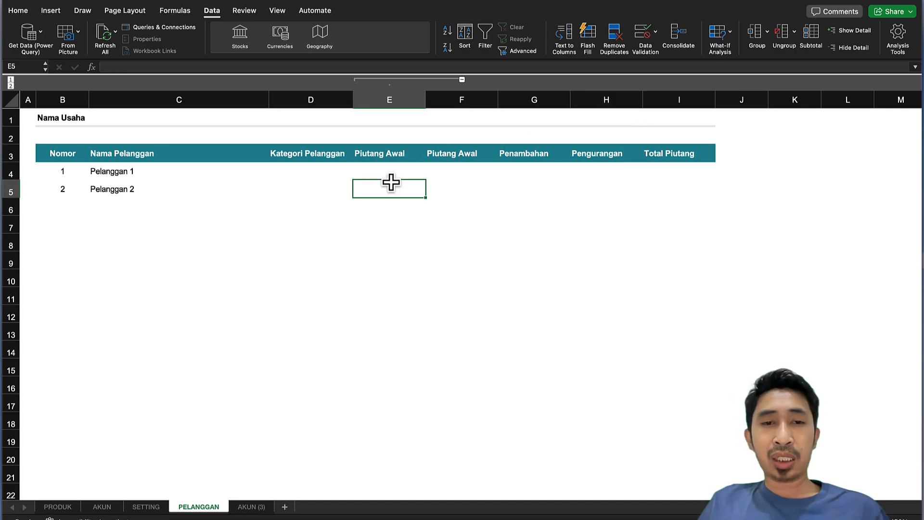
left_click(388, 155)
left_click(438, 170)
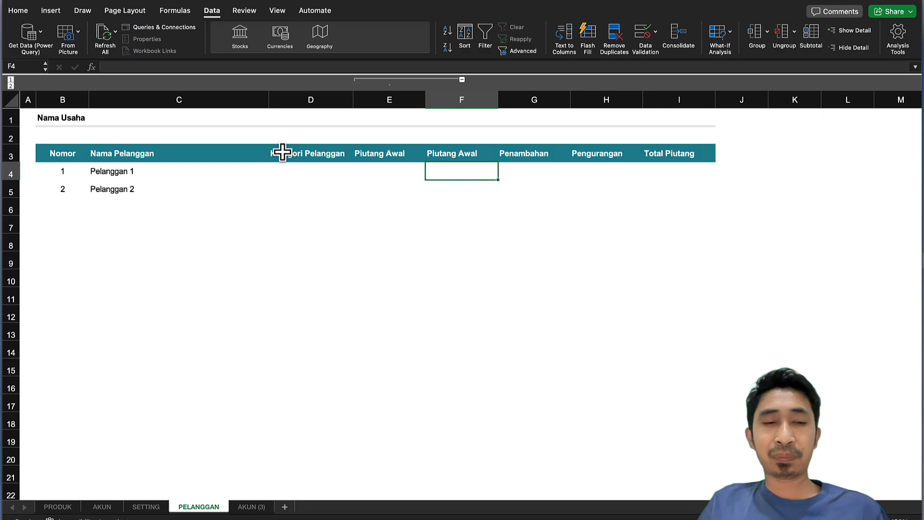
left_click(221, 151)
left_click(52, 151)
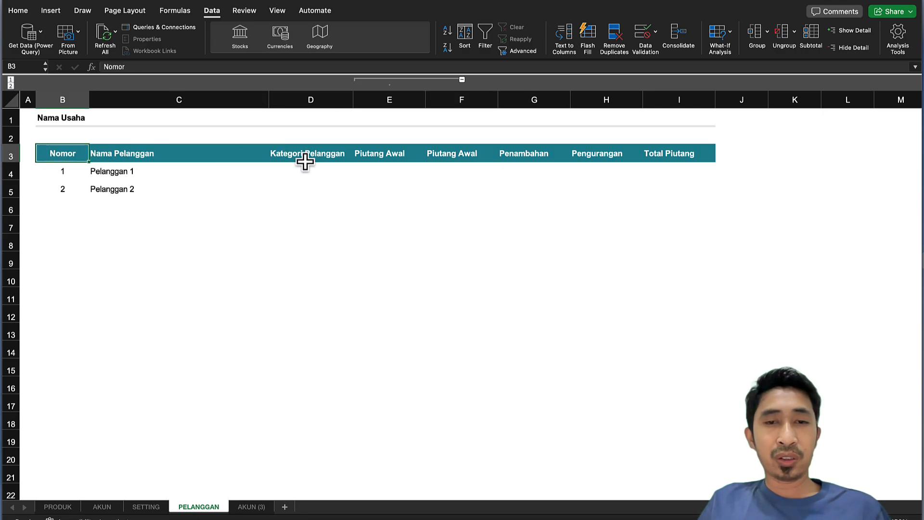
left_click(355, 155, "shift")
left_click(465, 153, "shift")
left_click(526, 165)
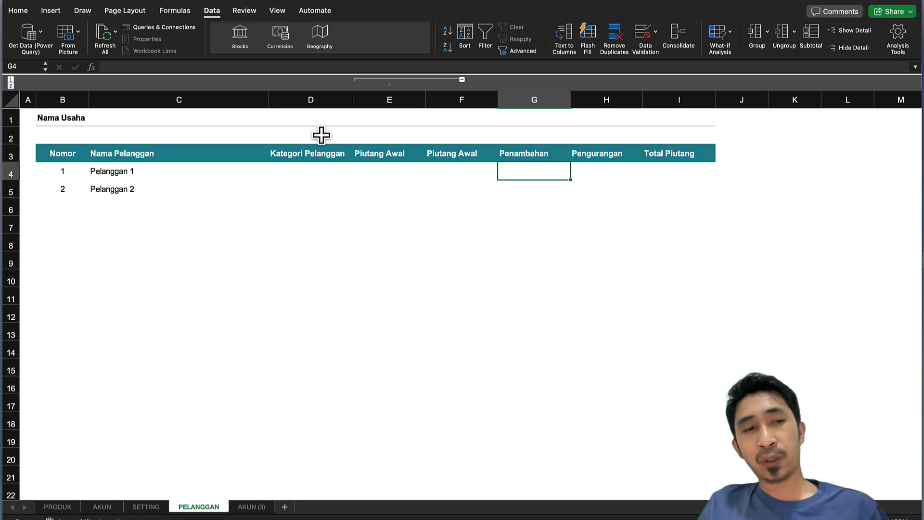
left_click(63, 159)
left_click_drag(294, 175, 516, 189)
left_click(577, 189)
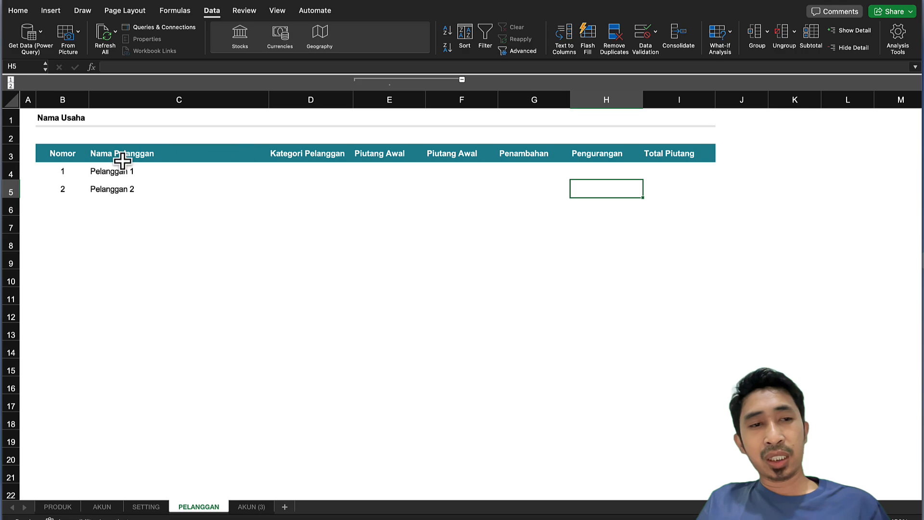
left_click(64, 152)
left_click_drag(500, 233, 654, 226)
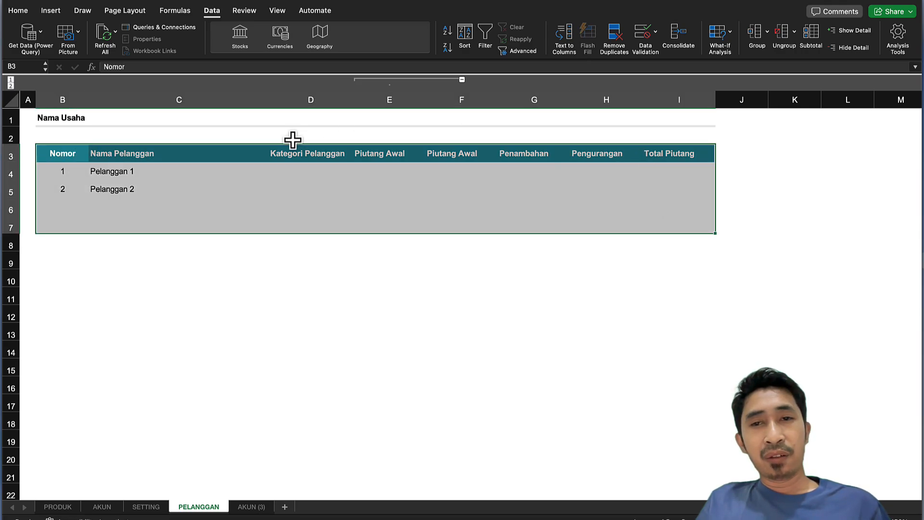
left_click(19, 11)
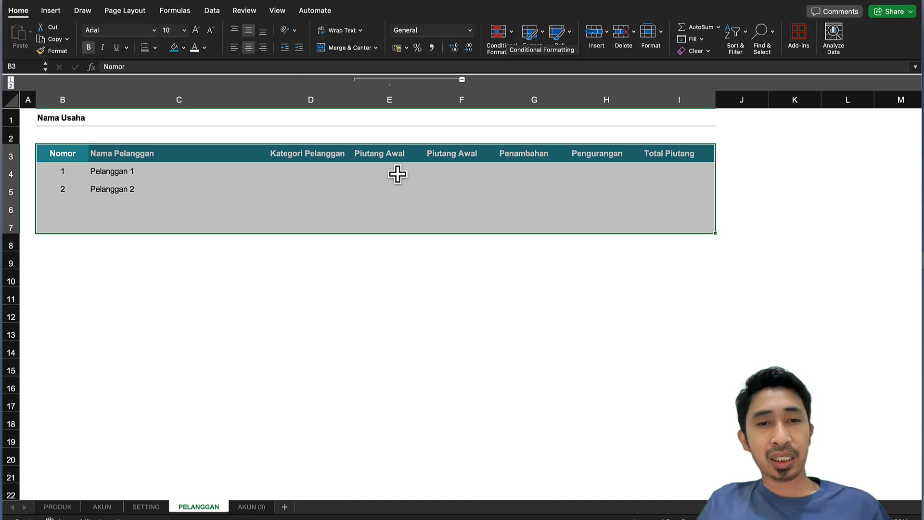
left_click(148, 173)
left_click(68, 166)
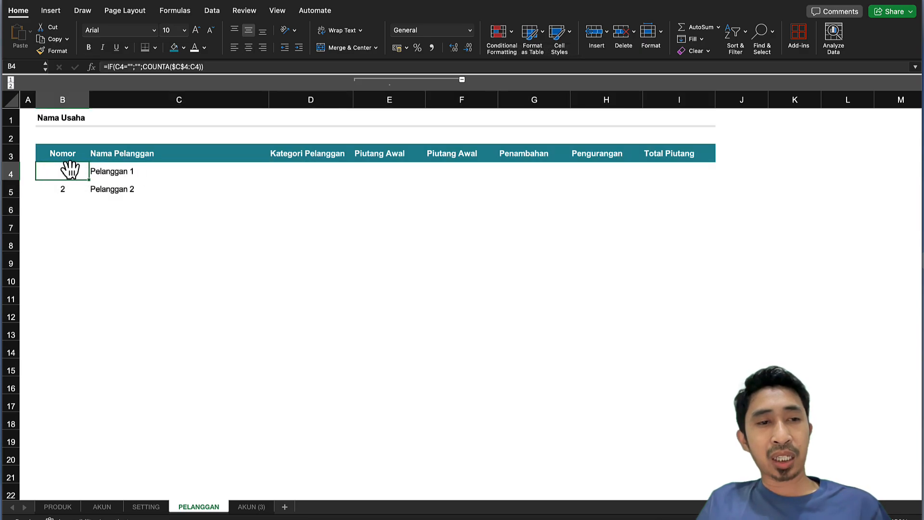
left_click(64, 153)
left_click(96, 182)
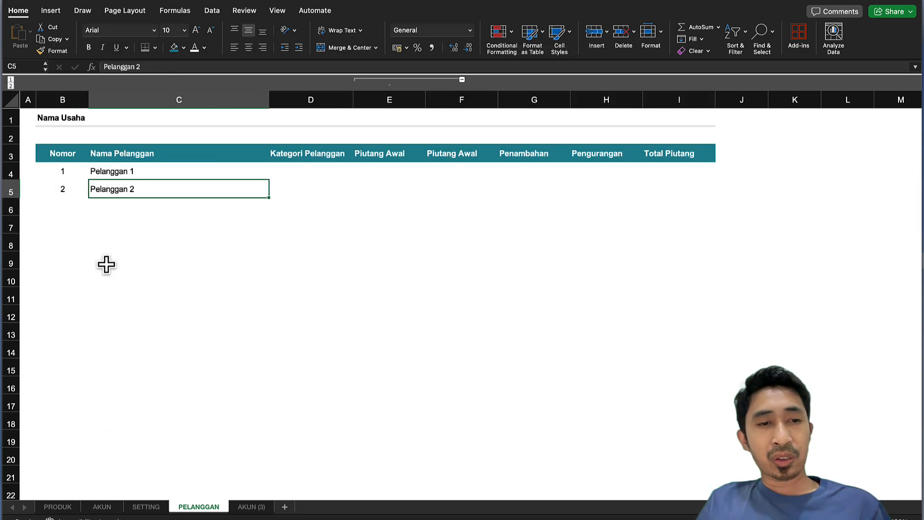
Switch to the Pembukuan Warung workbook, enter 3 in cell C9 of its Pelanggan sheet to test the row borders, and clear it.
key("ctrl+Down")
key("ctrl+Down")
key("ctrl+Down")
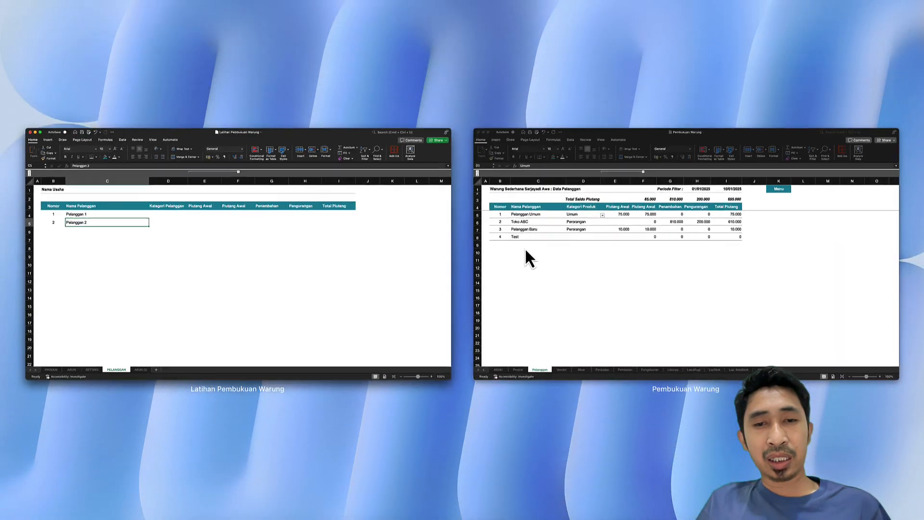
key("ctrl+Down")
key("ctrl+Down")
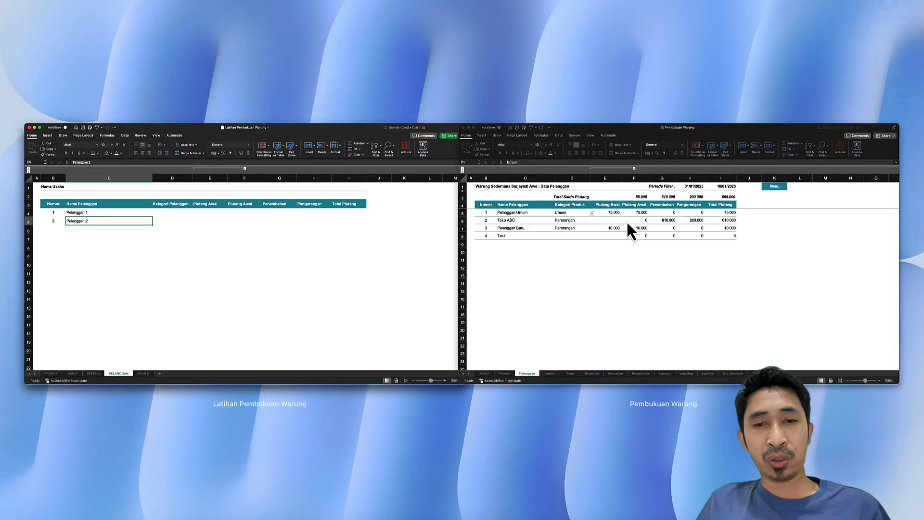
left_click(625, 231)
left_click(118, 223)
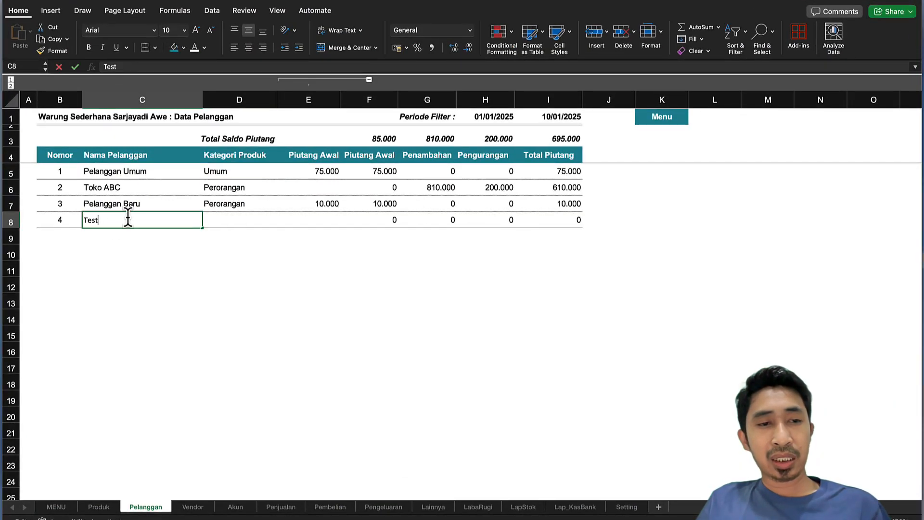
left_click(121, 250)
key("Up")
type("3")
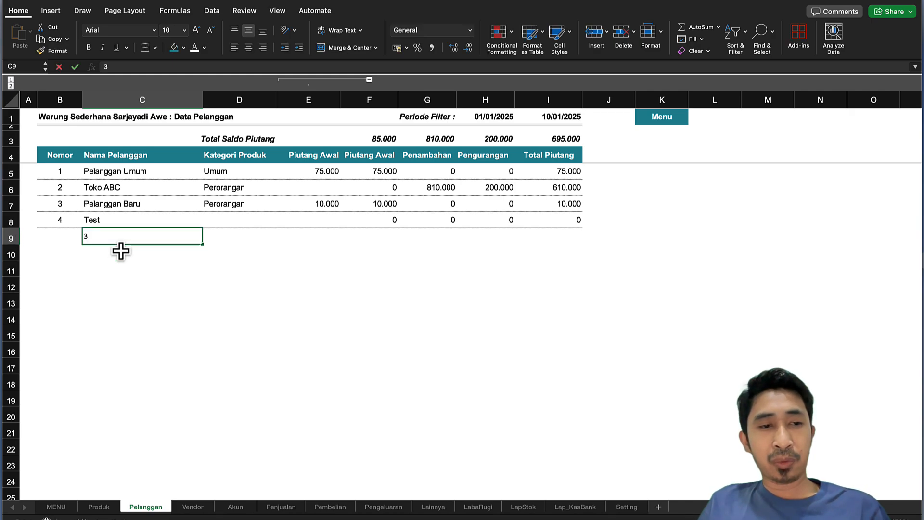
key("Return")
left_click(140, 238)
key("Delete")
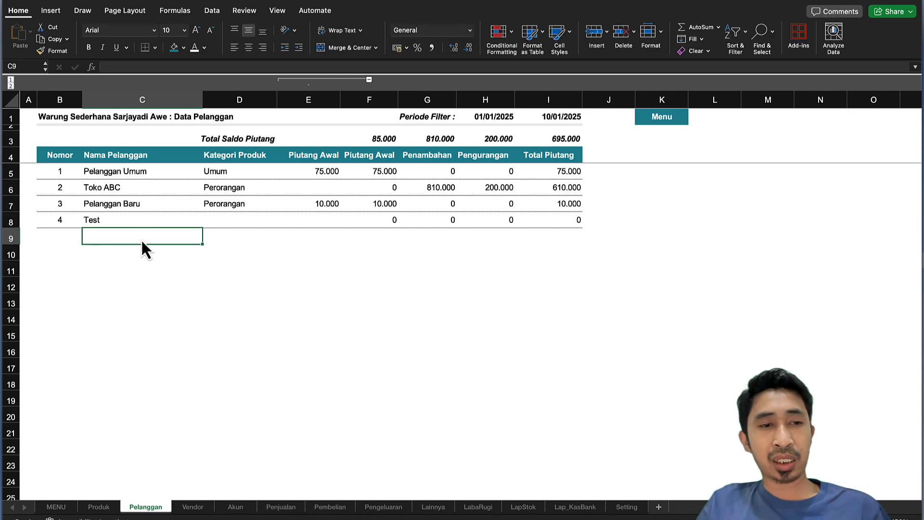
Check the row borders on the Produk sheet of Pembukuan Warung and return to the Latihan Pembukuan Warung workbook.
left_click(118, 265)
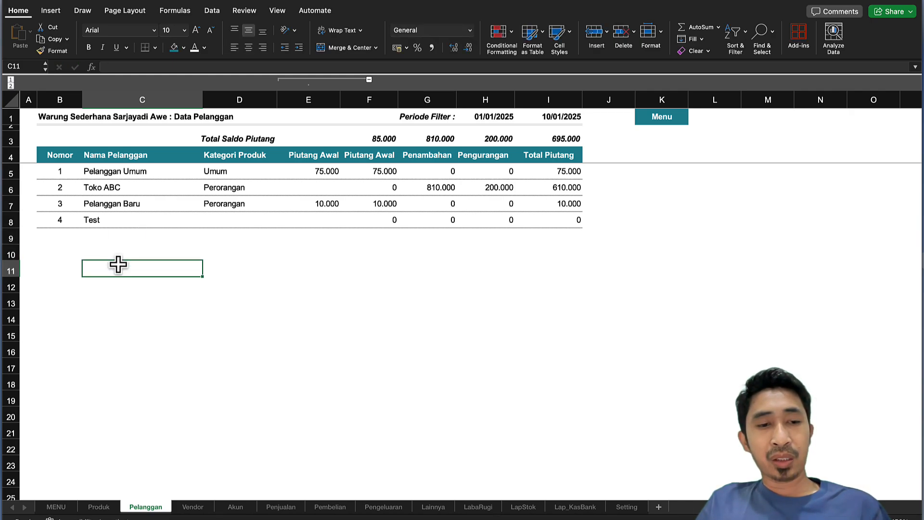
left_click(98, 507)
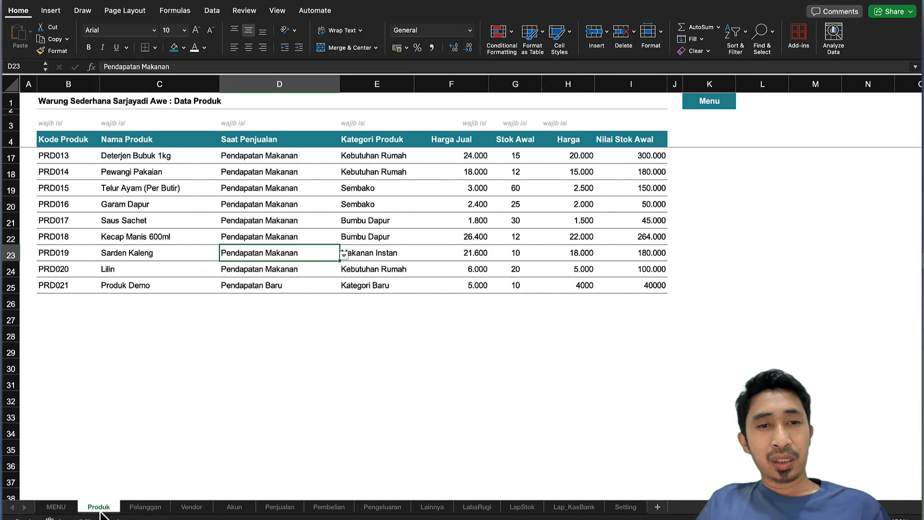
left_click(147, 507)
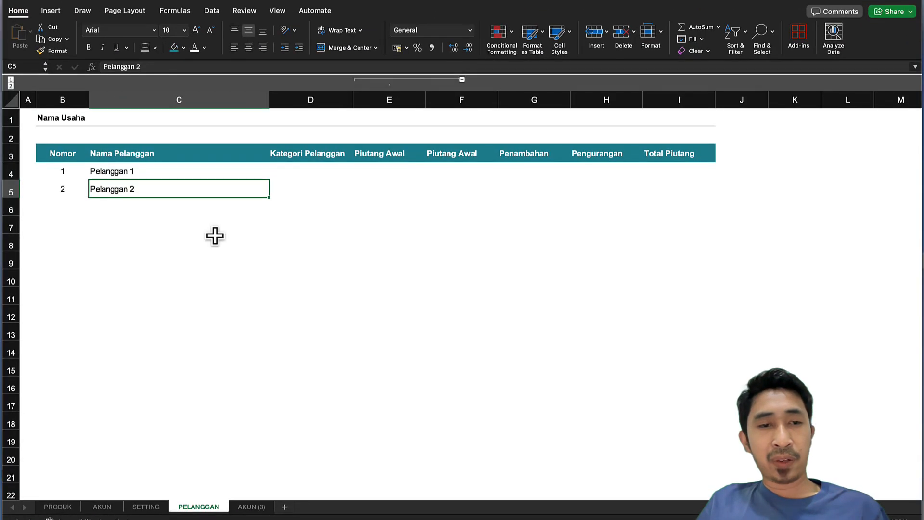
Select the range B3:I50, from the Nomor header through the Total Piutang column, on the PELANGGAN sheet.
left_click(58, 155)
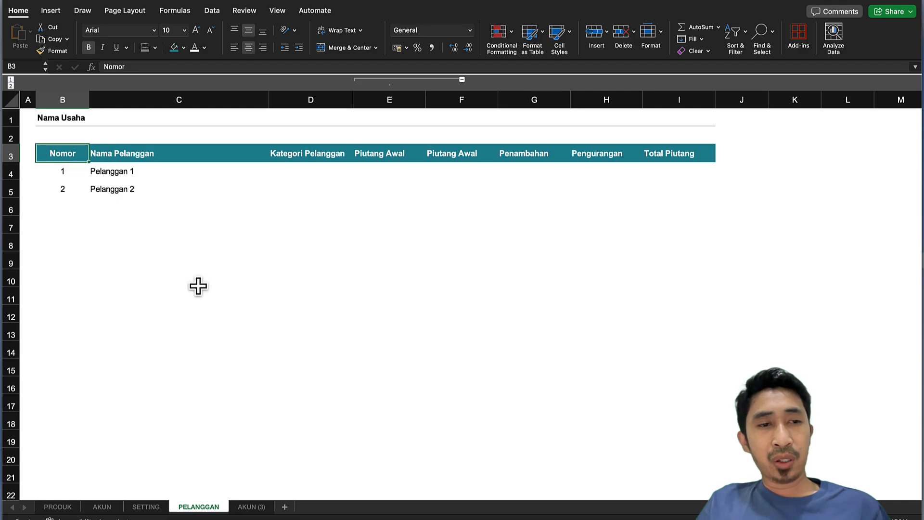
left_click(642, 354, "shift")
left_click(681, 405, "shift")
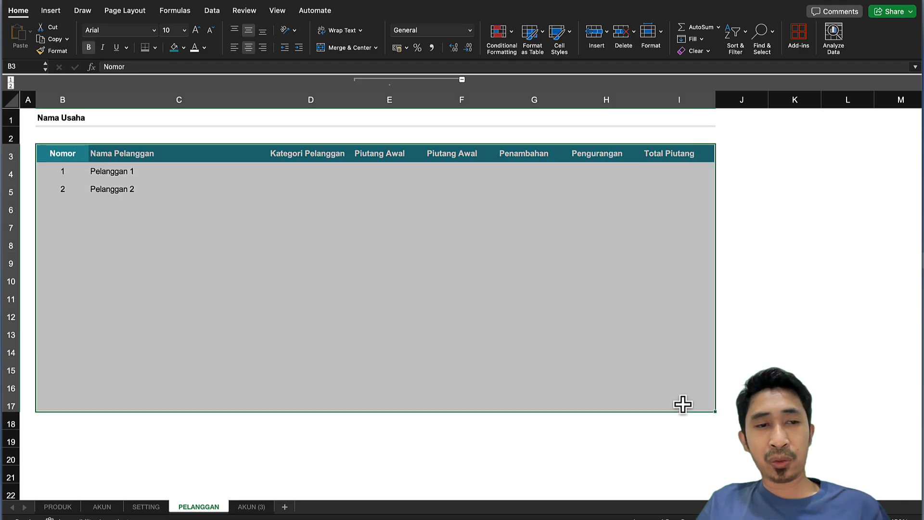
scroll(681, 404, "down", 5)
scroll(683, 404, "down", 5)
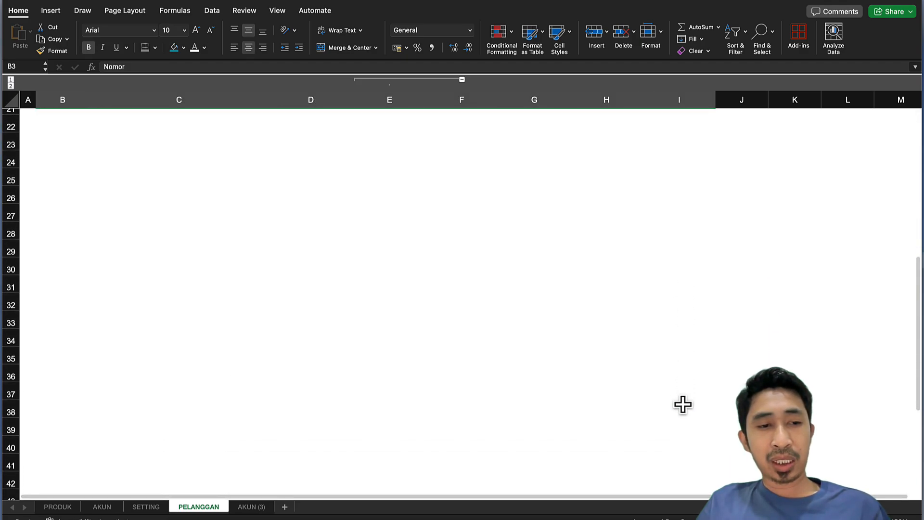
left_click(682, 444, "shift")
scroll(682, 444, "down", 10)
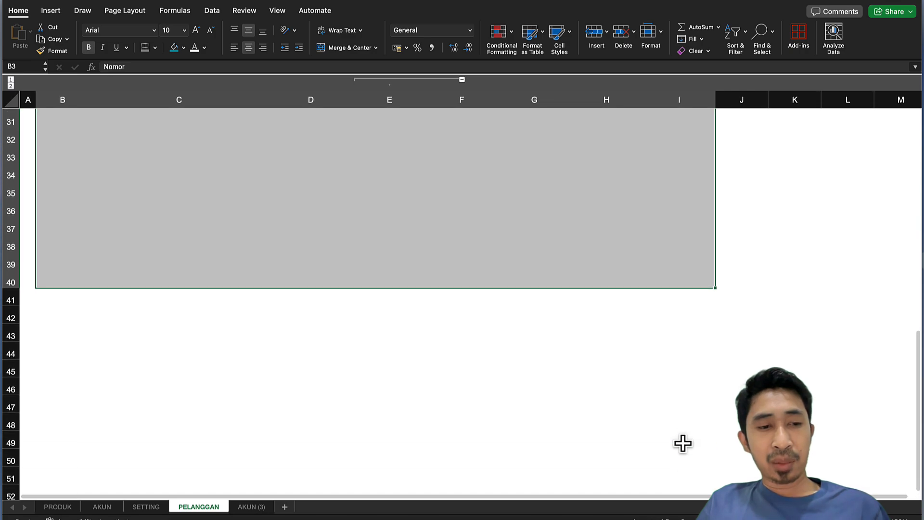
scroll(669, 325, "up", 20)
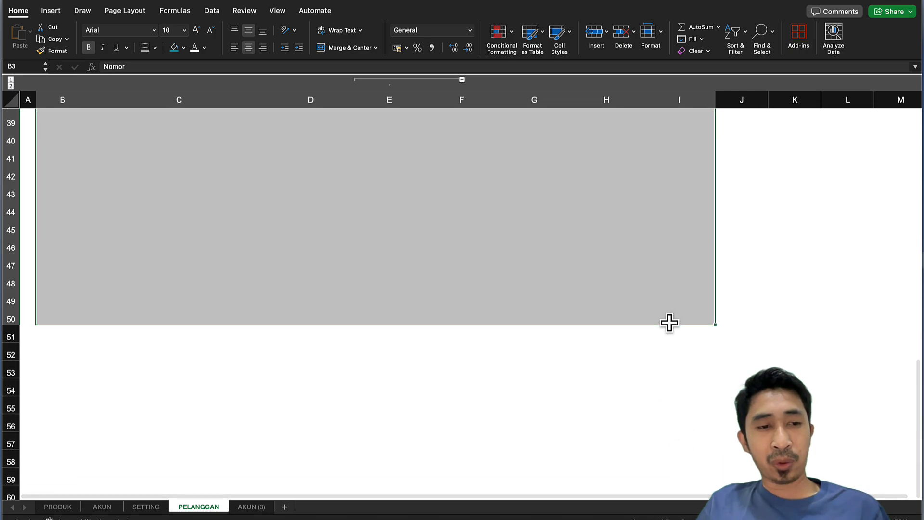
scroll(669, 324, "down", 2)
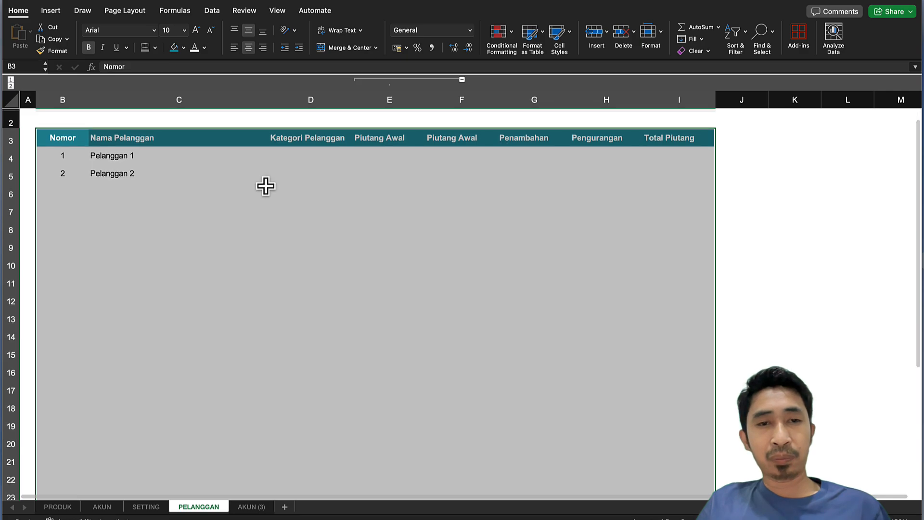
Start a Classic conditional formatting rule for the selected range that uses the formula =$B3<>"" to determine which cells to format.
left_click(510, 36)
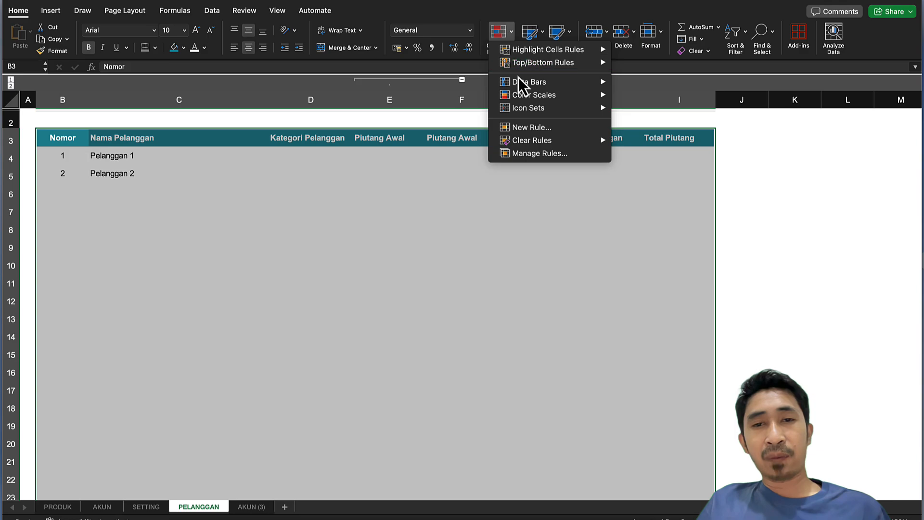
left_click(527, 128)
left_click(447, 120)
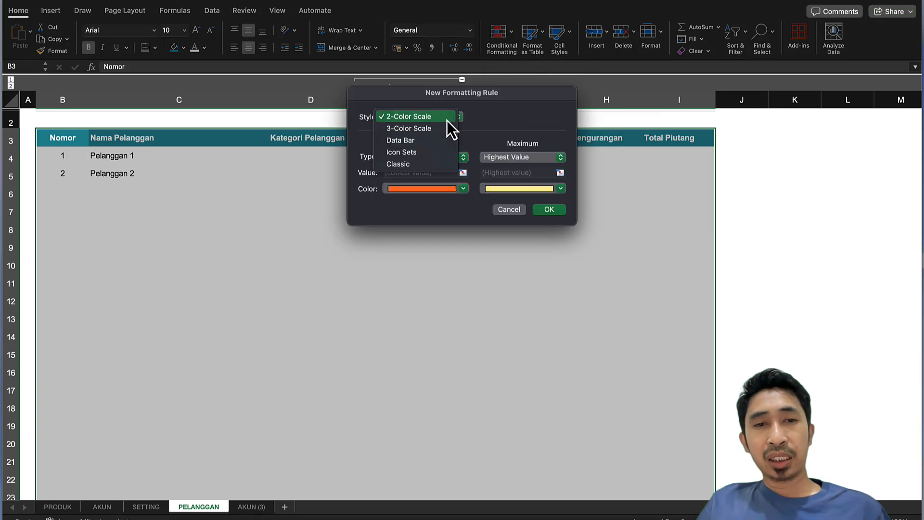
left_click(408, 164)
left_click(412, 142)
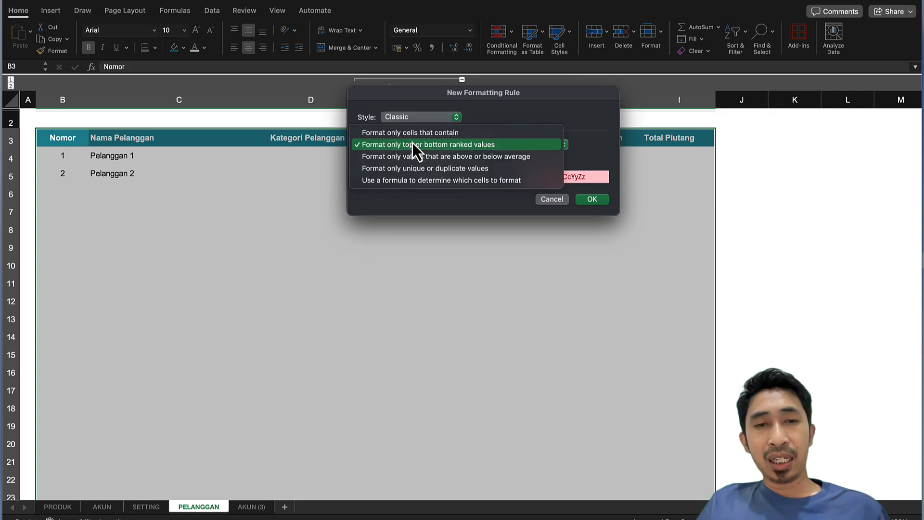
left_click(414, 181)
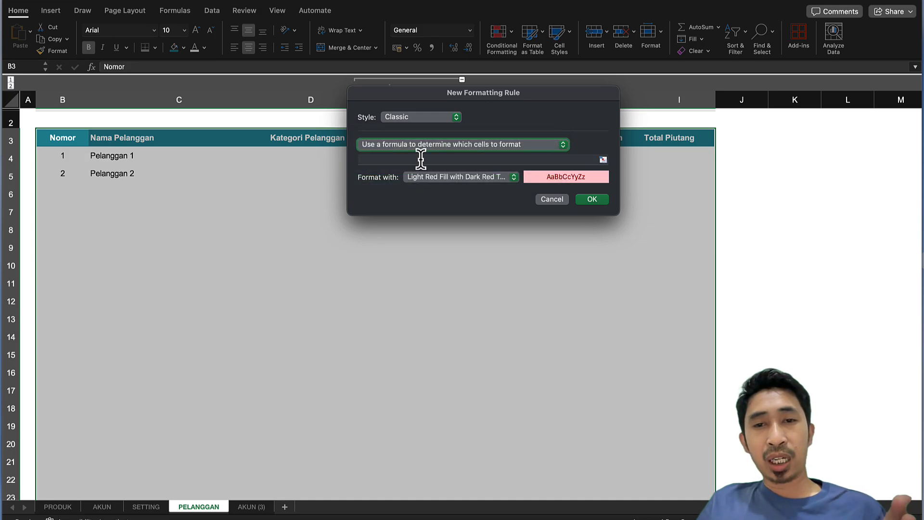
left_click(418, 162)
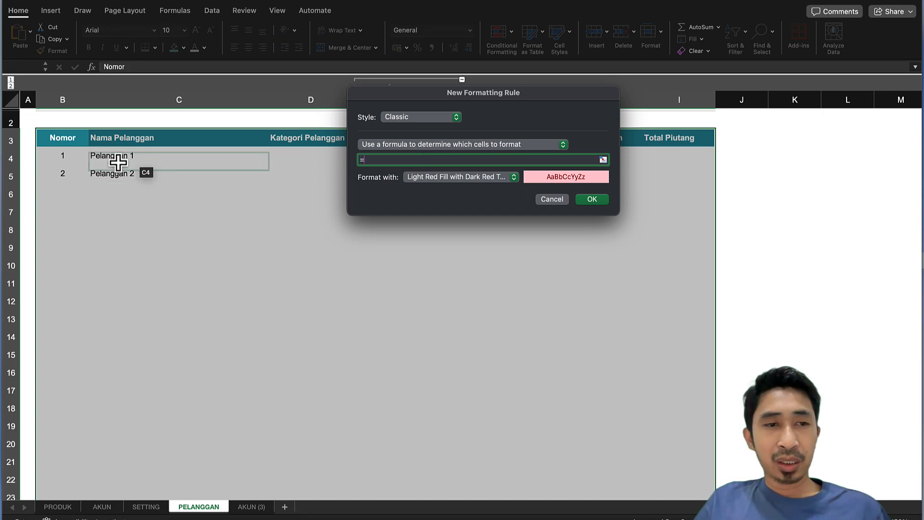
left_click(67, 139)
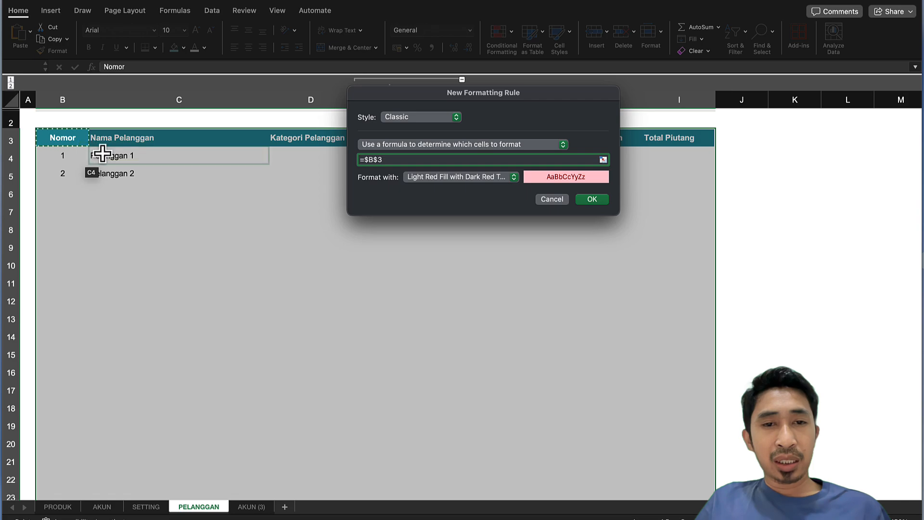
left_click(377, 159)
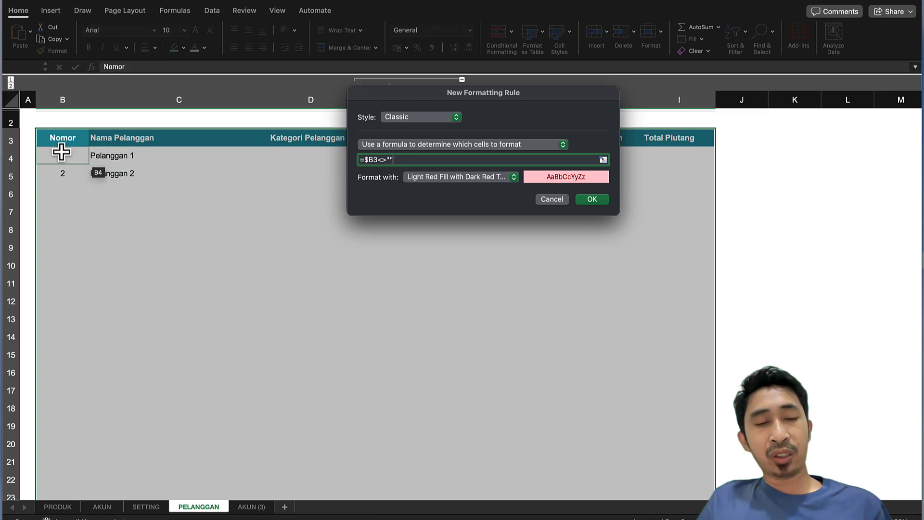
Give the =$B3<>"" rule a custom format with thin light-grey horizontal border lines and apply it to the selected range.
left_click(467, 178)
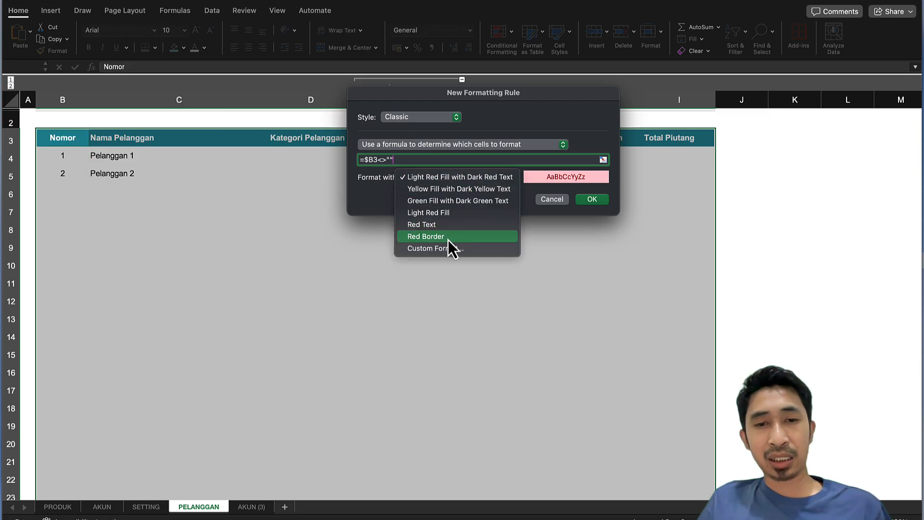
left_click(369, 203)
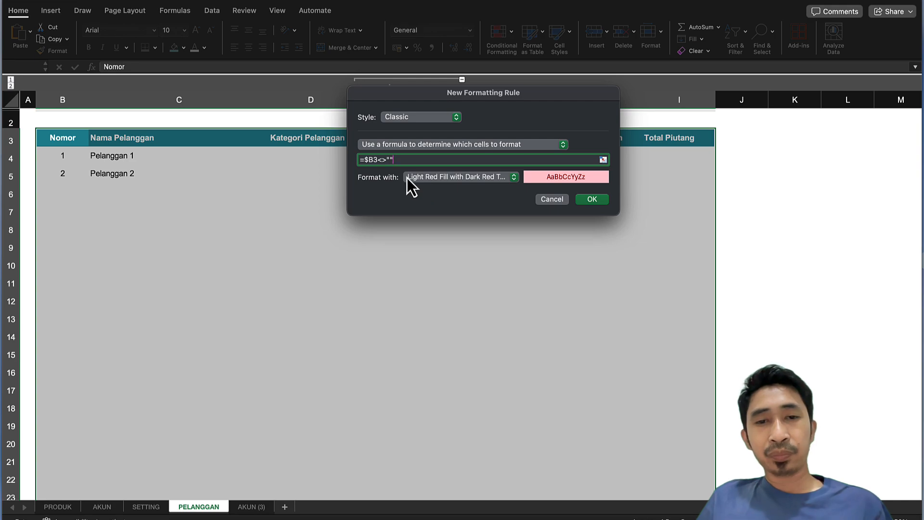
left_click(427, 181)
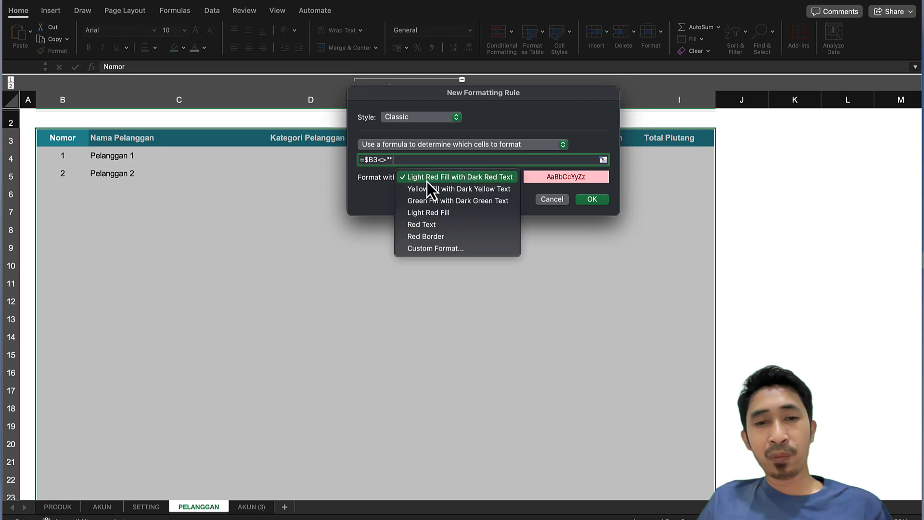
left_click(433, 249)
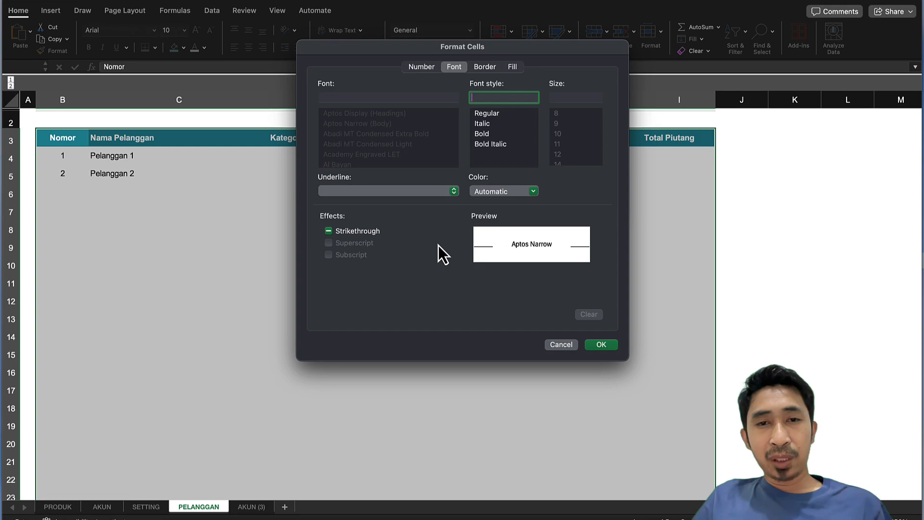
left_click(484, 69)
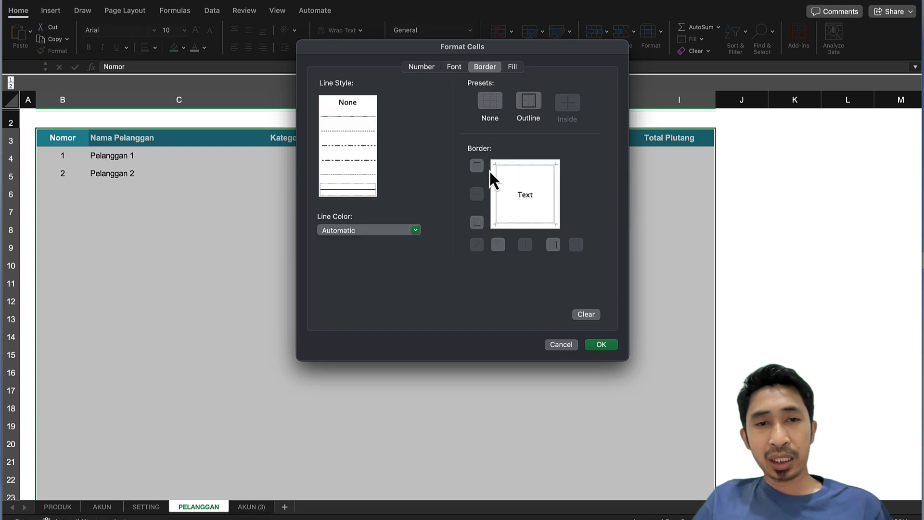
left_click(348, 117)
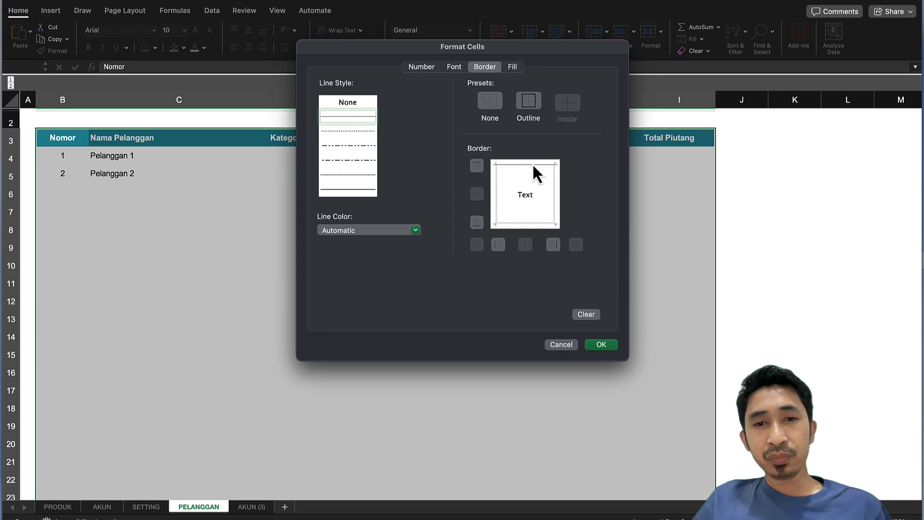
left_click(406, 232)
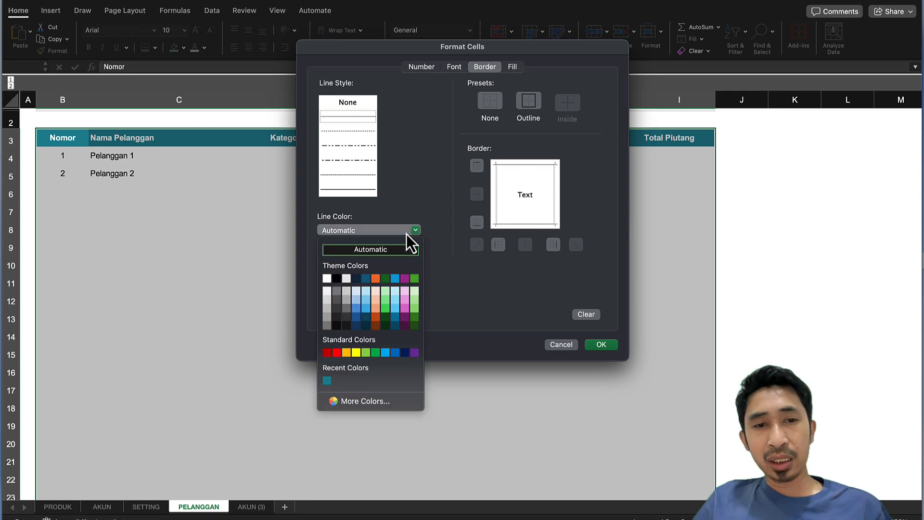
left_click(328, 308)
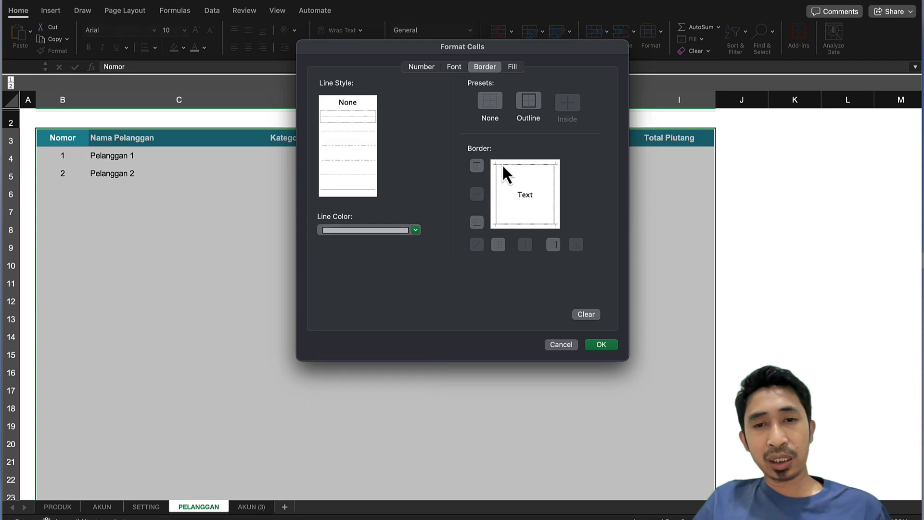
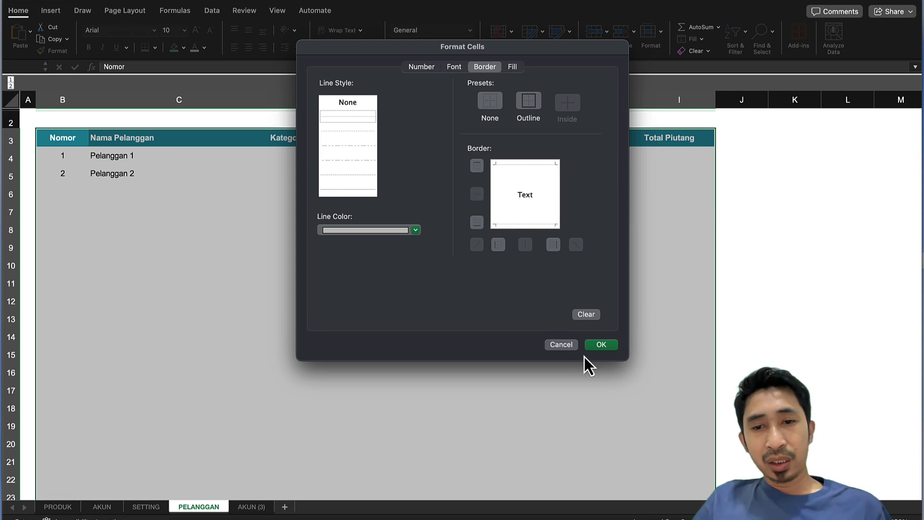
left_click(600, 344)
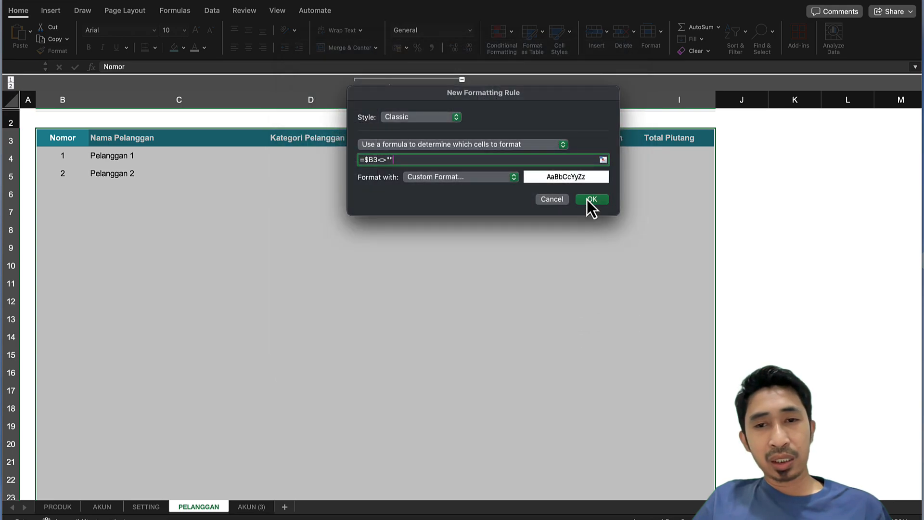
left_click(592, 200)
left_click(457, 244)
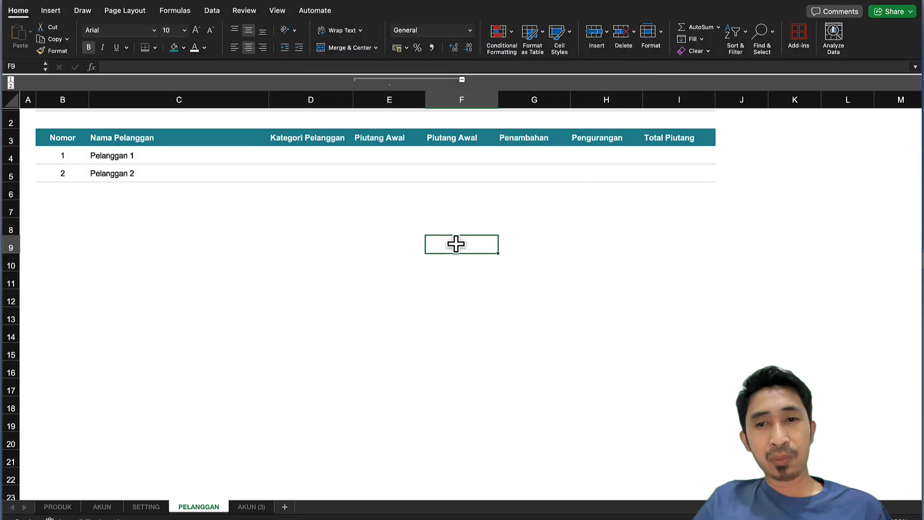
Enter Test in C6 and Tets in C7 of the Nama Pelanggan column to test the row borders.
left_click(92, 188)
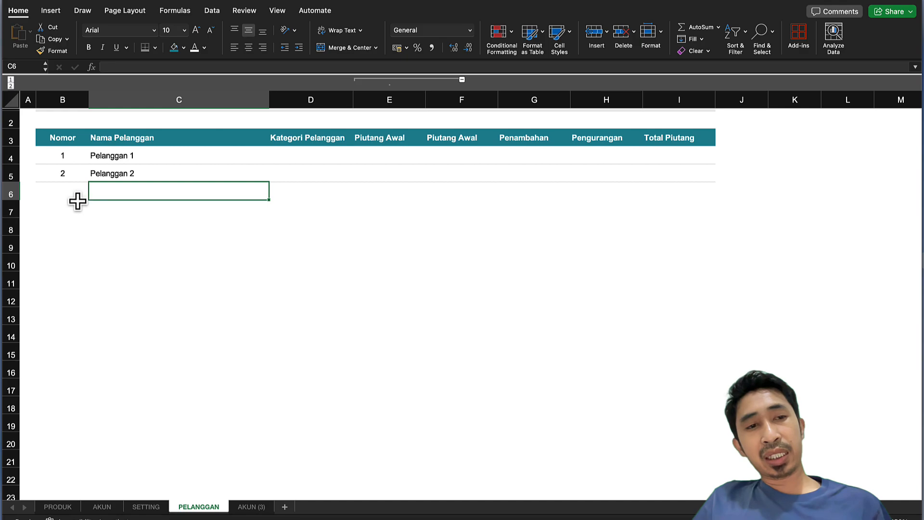
left_click(77, 206)
left_click(104, 195)
type("T")
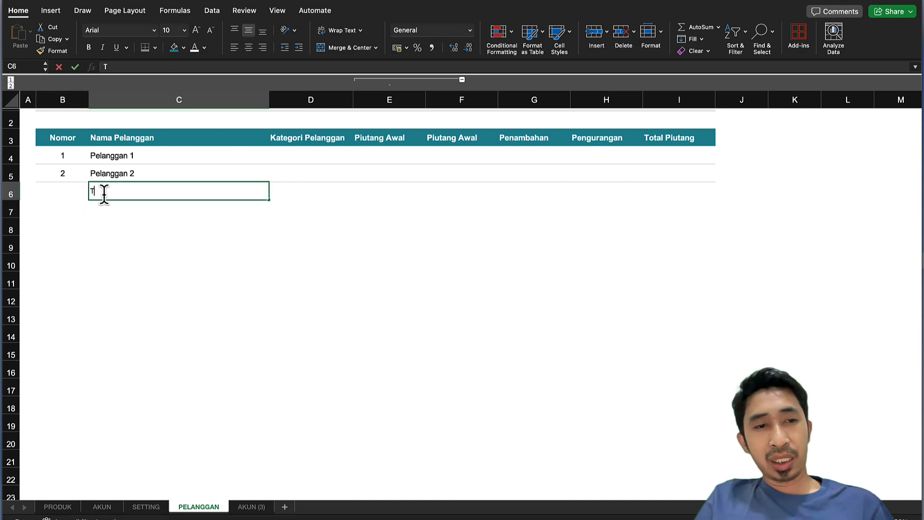
type("est")
key("Return")
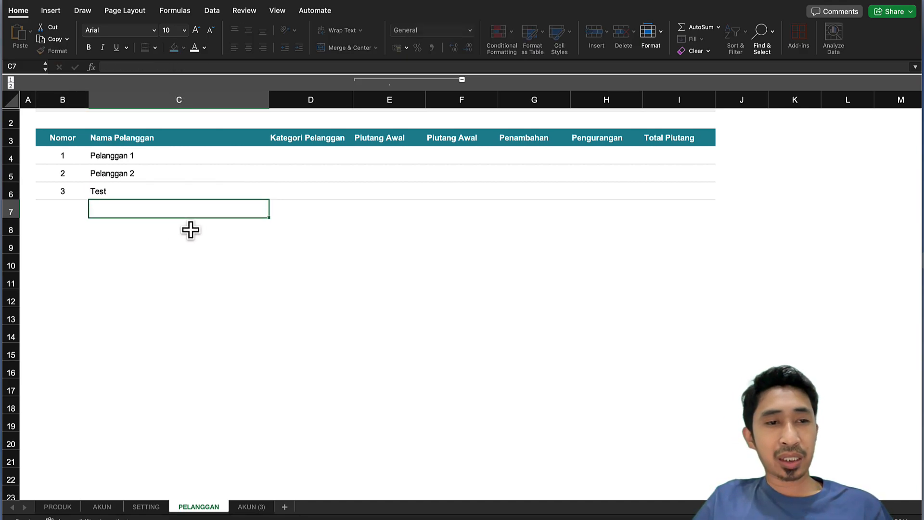
type("Tets")
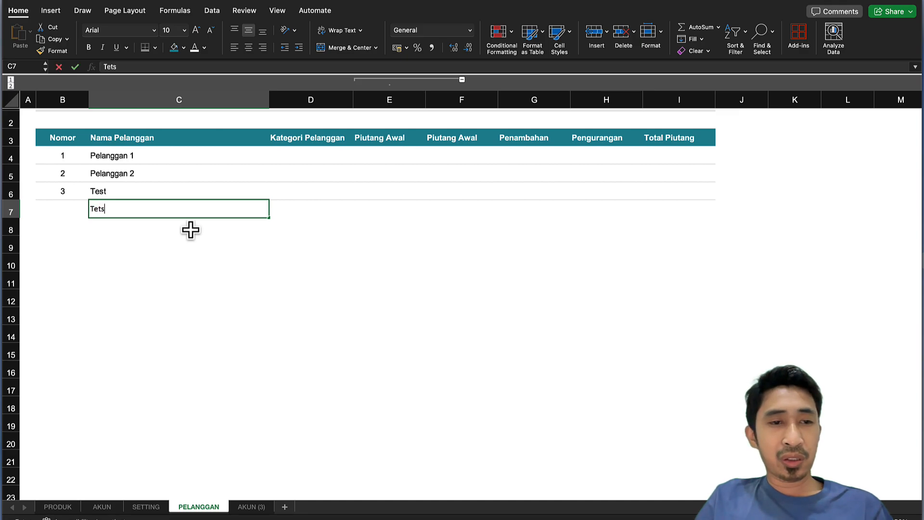
key("Return")
Clear the test entries from cells C6 and C7.
left_click(154, 215)
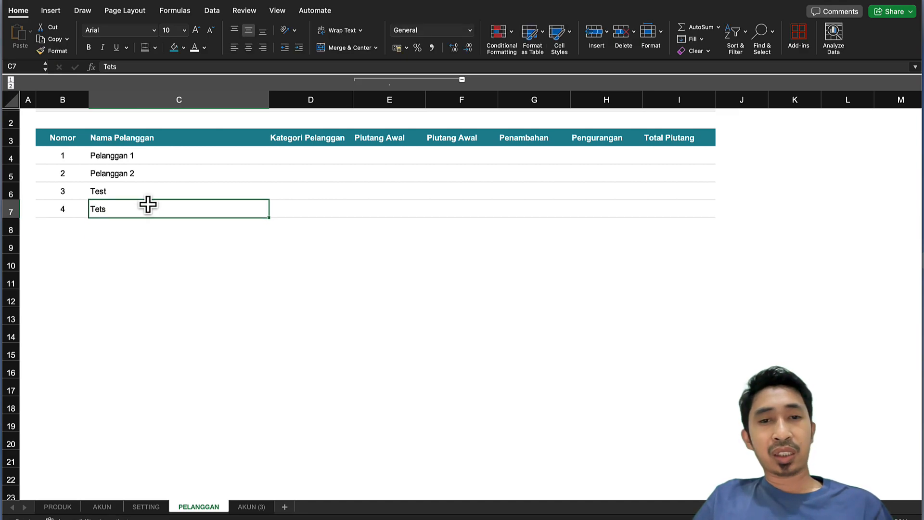
key("shift+Up")
type("\\")
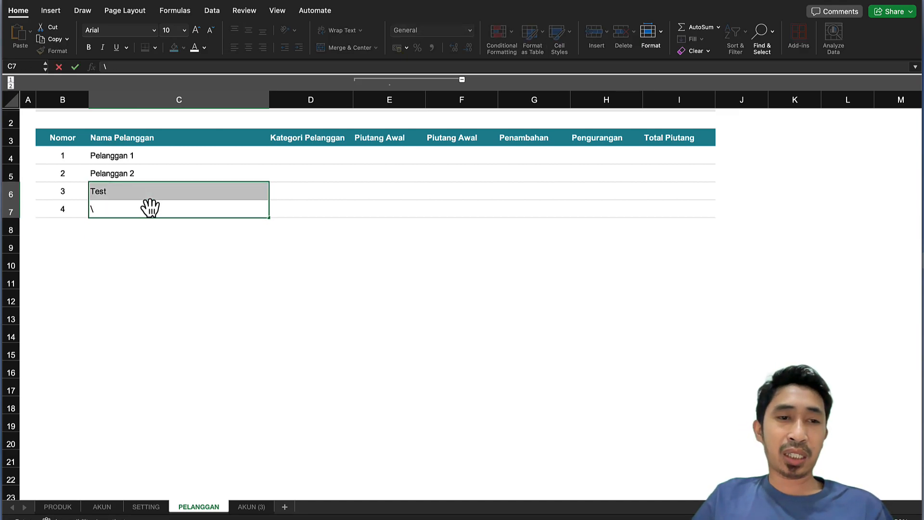
left_click(149, 195)
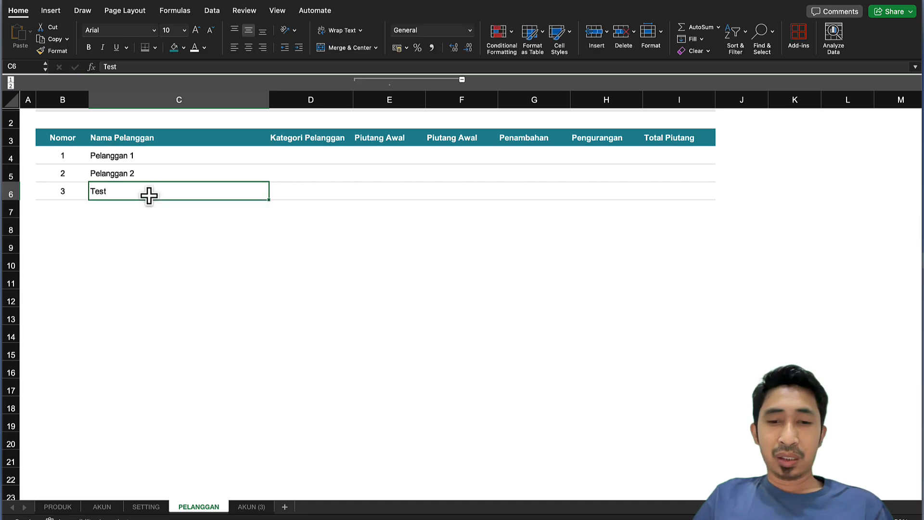
key("Delete")
left_click(243, 155)
left_click(291, 157)
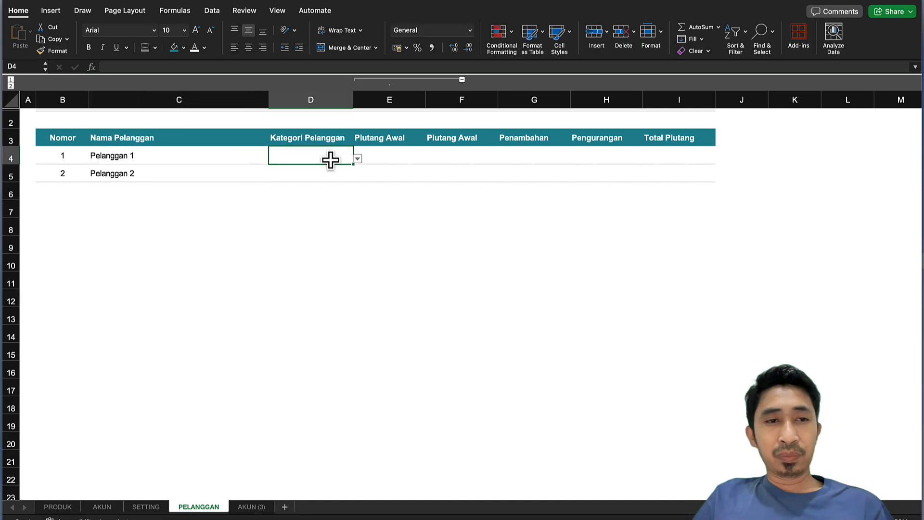
scroll(330, 160, "up", 1)
left_click(327, 212)
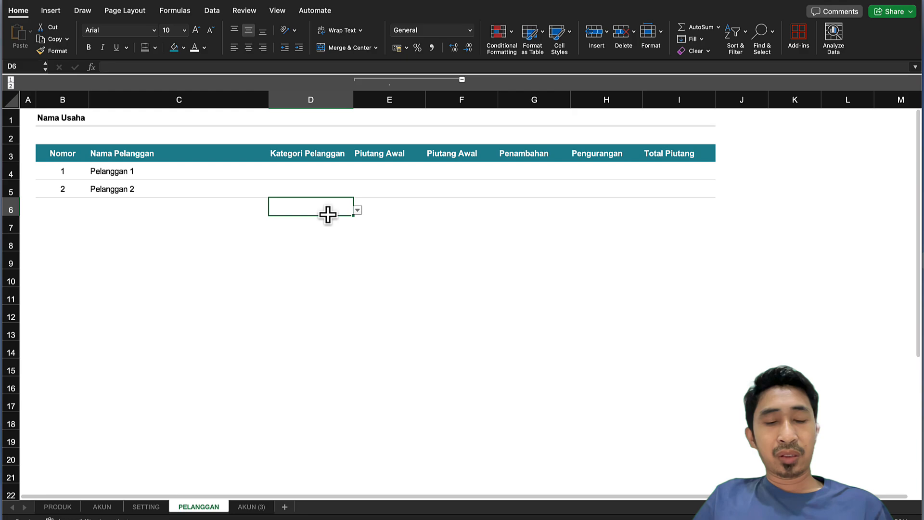
left_click(317, 313)
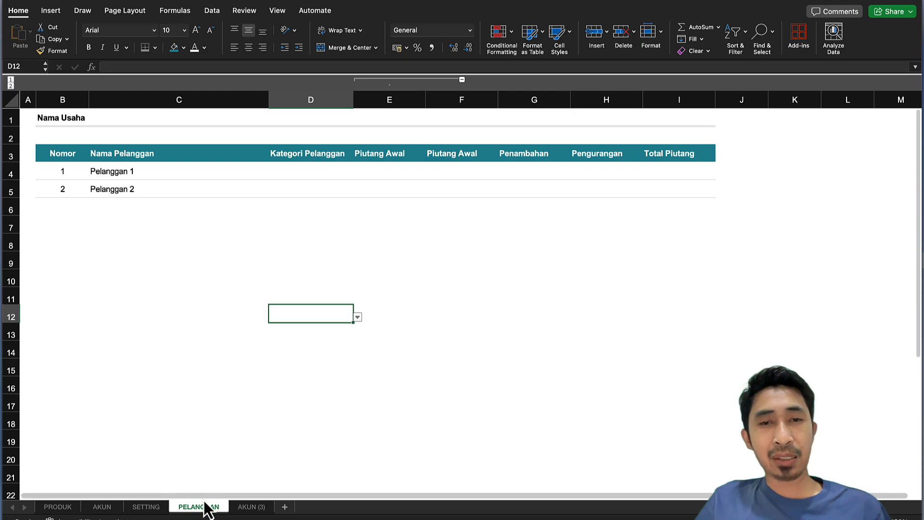
Switch to the Pembukuan Warung workbook, examine the layout of its Vendor sheet, and return to the Latihan Pembukuan Warung workbook.
key("ctrl+Down")
left_click(630, 365)
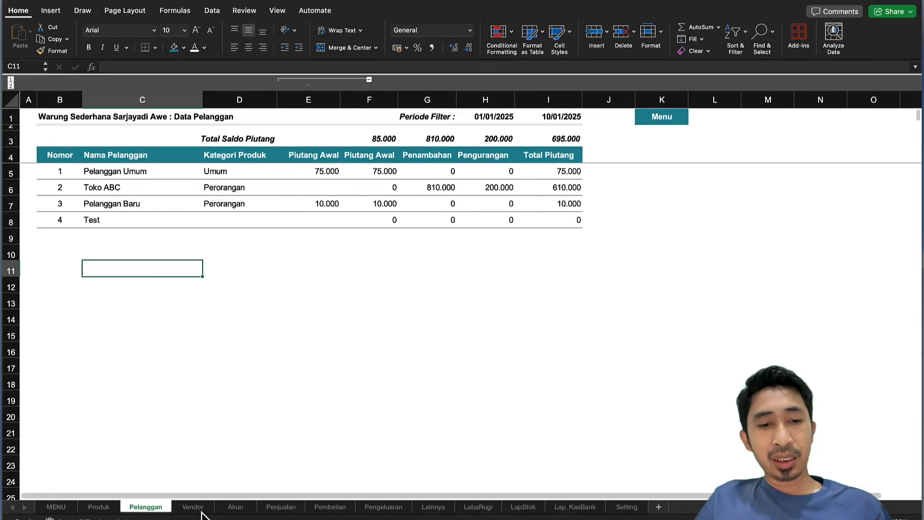
left_click(199, 508)
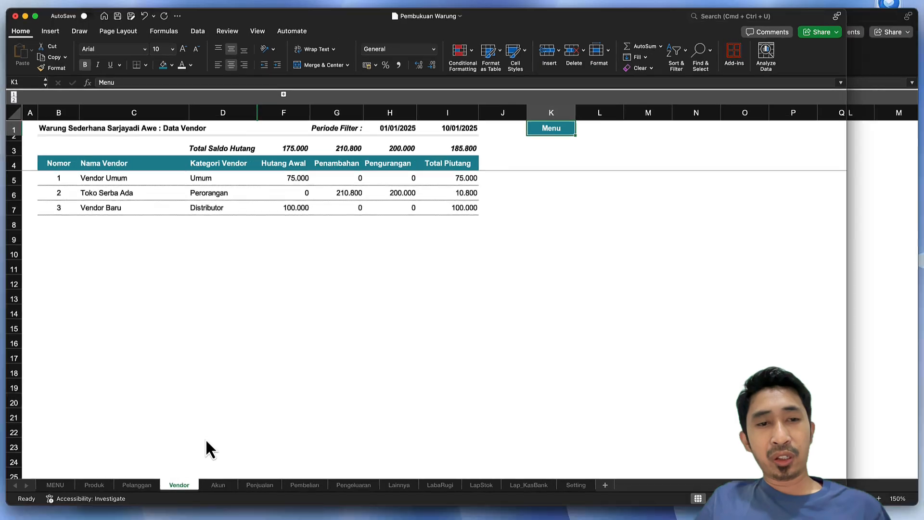
left_click(363, 309)
key("ctrl+Down")
left_click(572, 222)
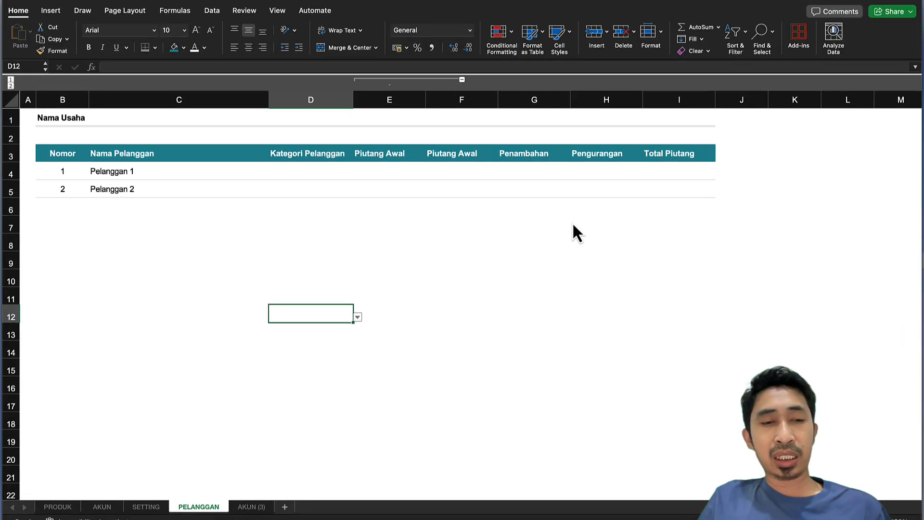
Create a copy of the PELANGGAN sheet in the same workbook, placed before the AKUN (3) sheet.
right_click(205, 510)
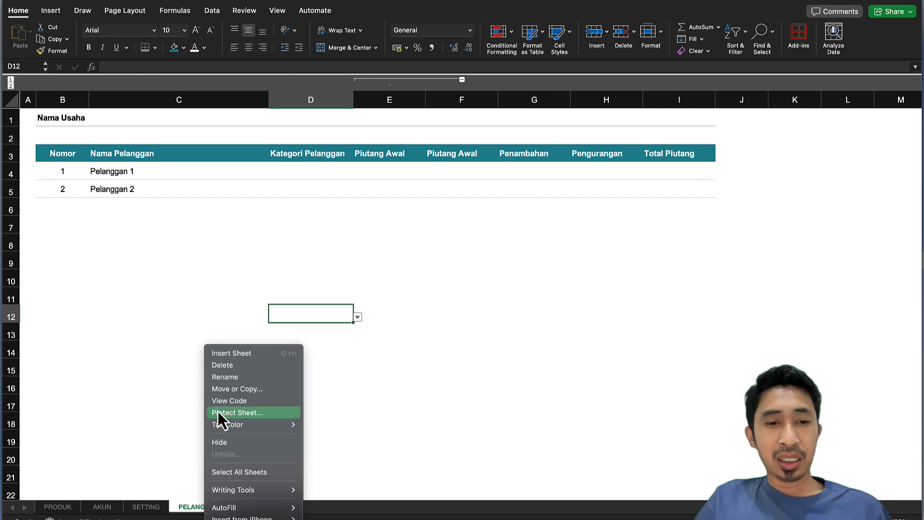
left_click(193, 508)
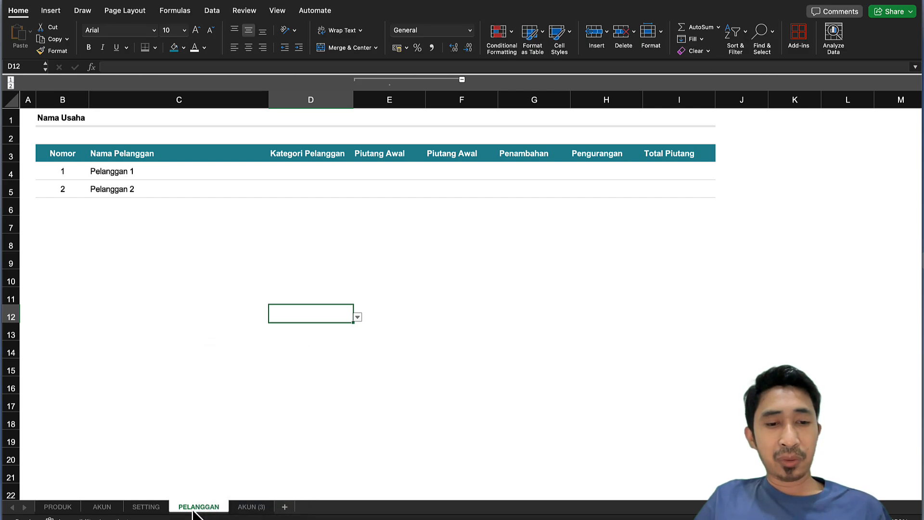
right_click(193, 508)
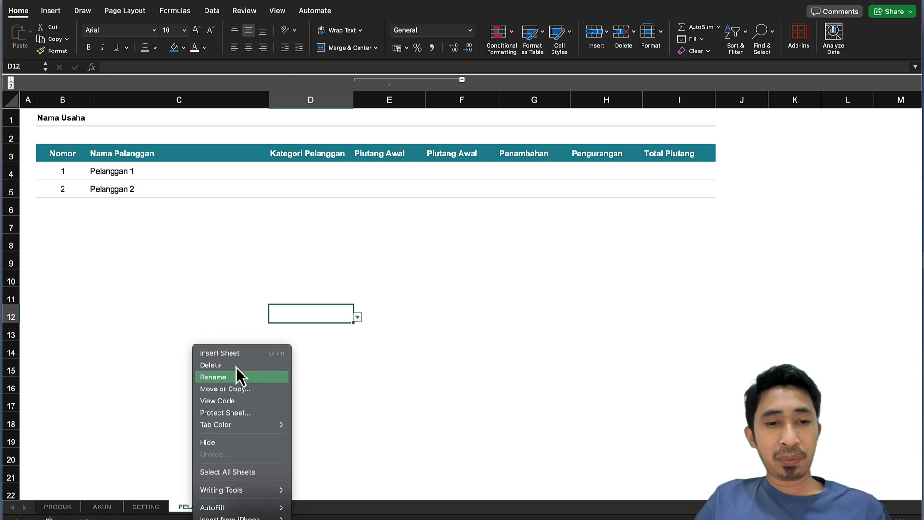
left_click(229, 392)
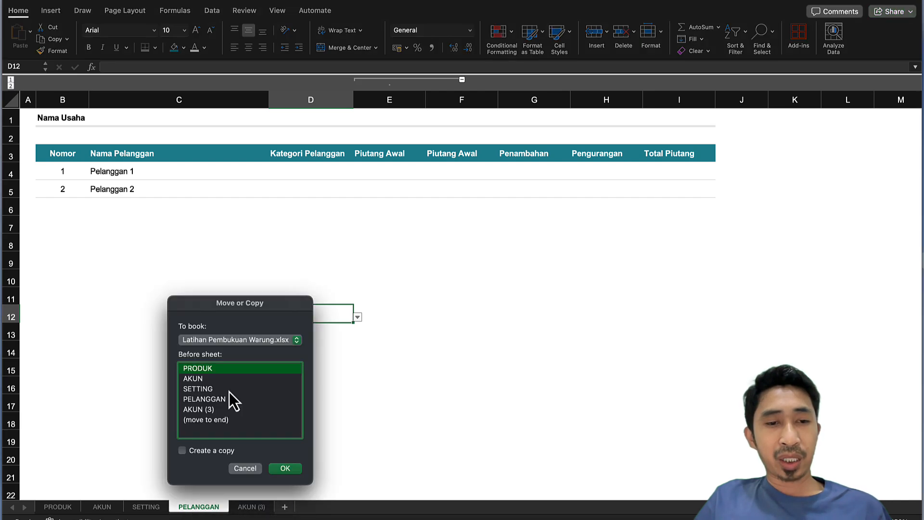
left_click(202, 410)
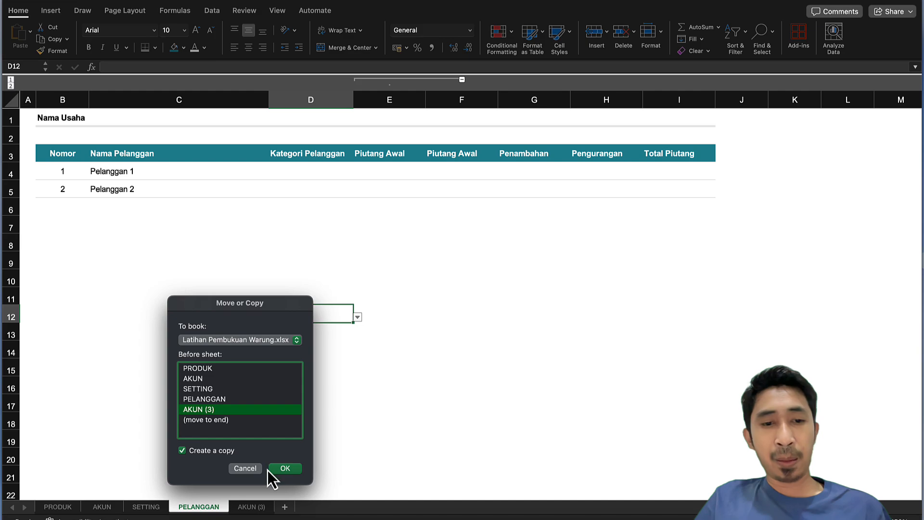
left_click(283, 468)
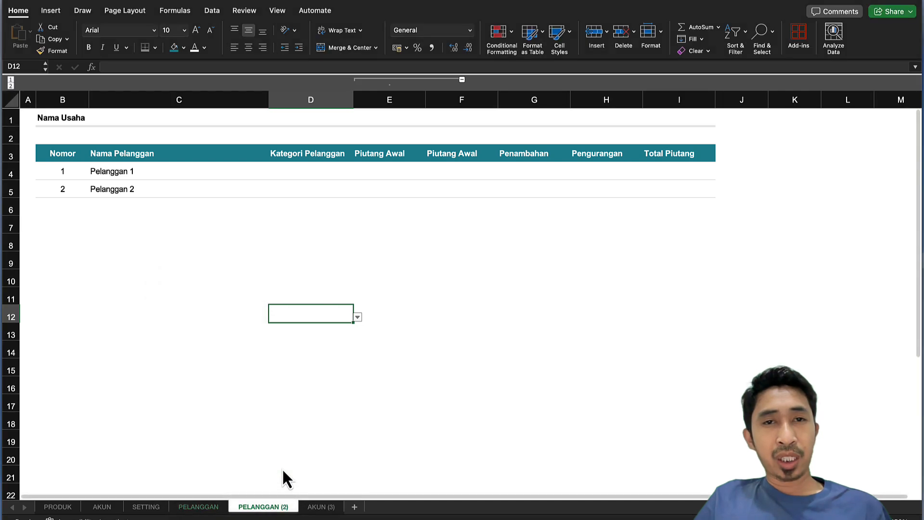
Compare the copied PELANGGAN (2) sheet with the original PELANGGAN sheet.
left_click(194, 238)
left_click(216, 506)
left_click(250, 508)
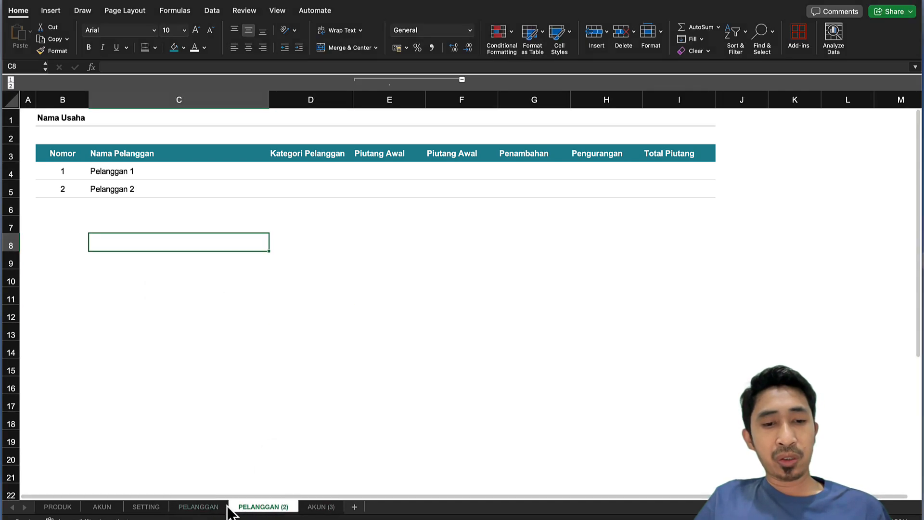
left_click(212, 509)
left_click(255, 507)
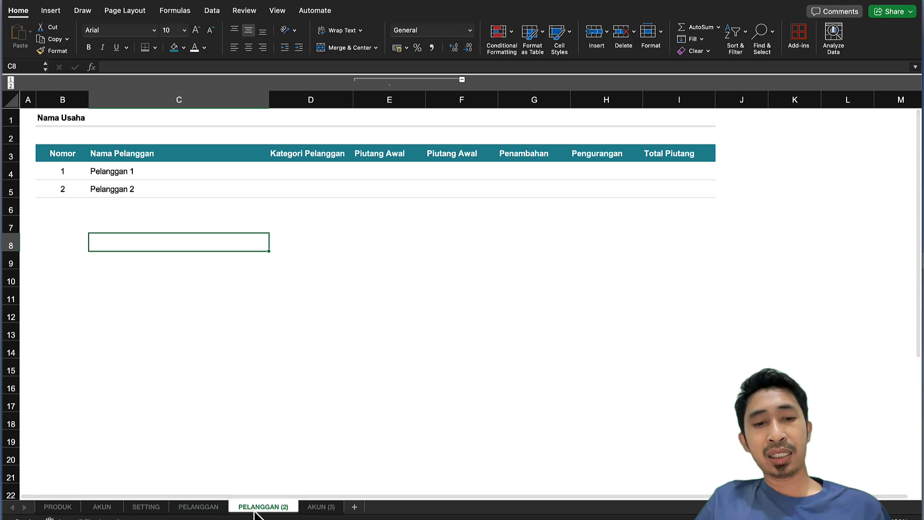
Rename the copied PELANGGAN (2) sheet to VENDOR.
right_click(253, 509)
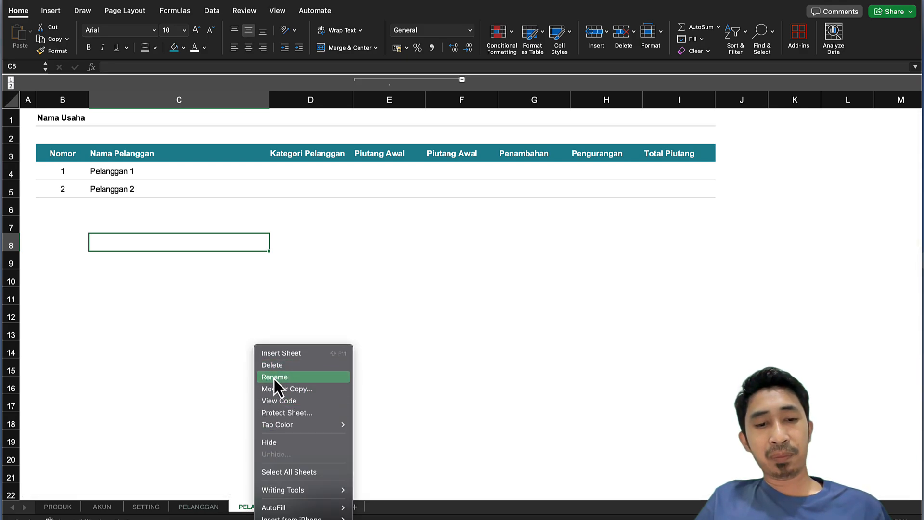
left_click(273, 379)
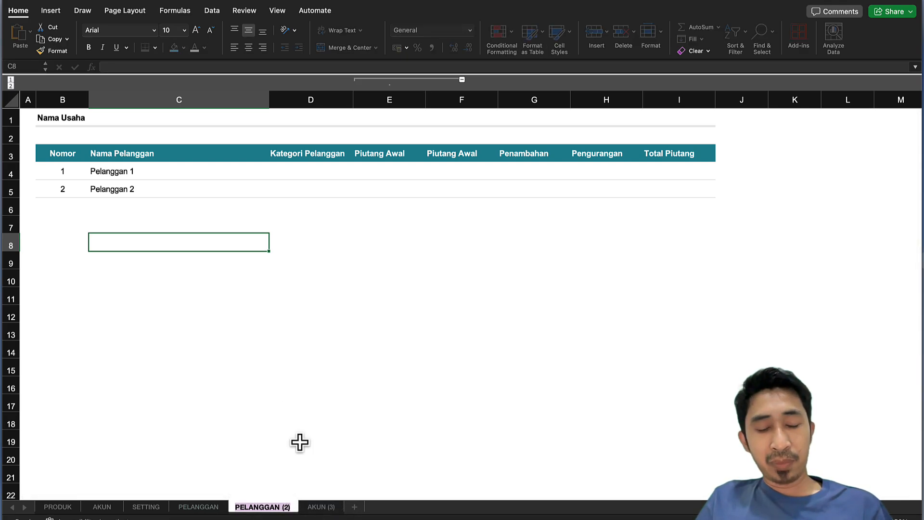
type("v")
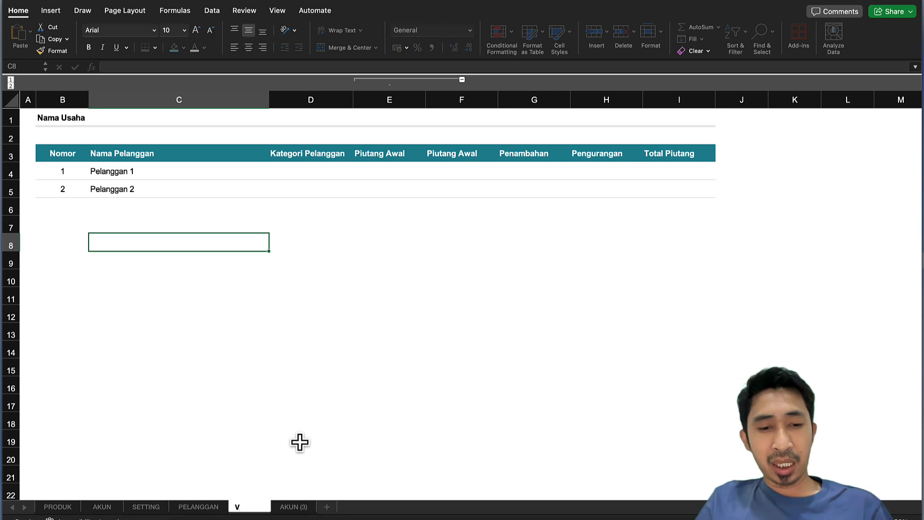
type("ENDOR")
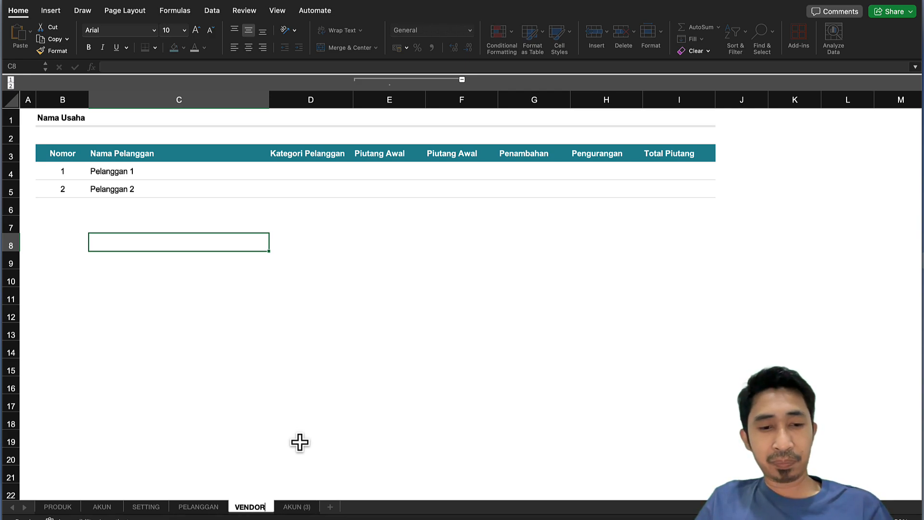
key("Return")
Change the customer name header in cell C3 of the VENDOR sheet to "Nama Vendor".
left_click(164, 216)
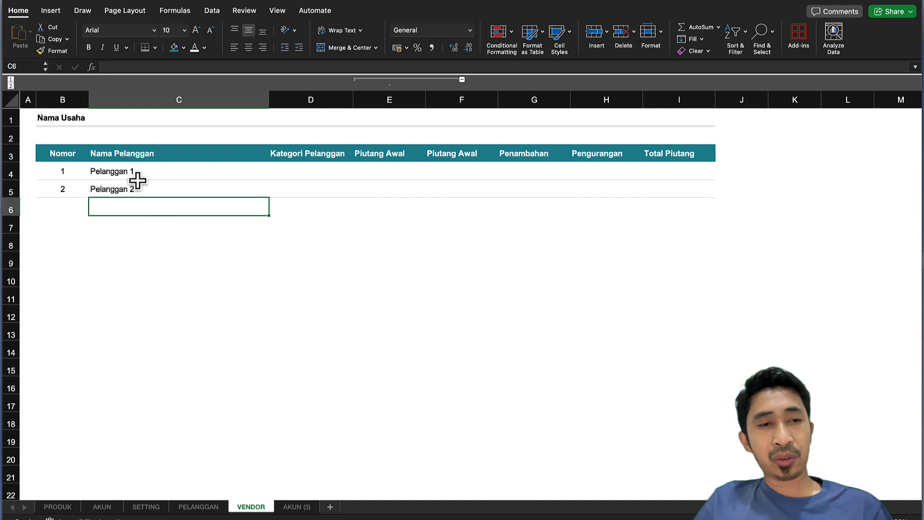
left_click(136, 188)
left_click(102, 153)
left_click(64, 120)
left_click(62, 154)
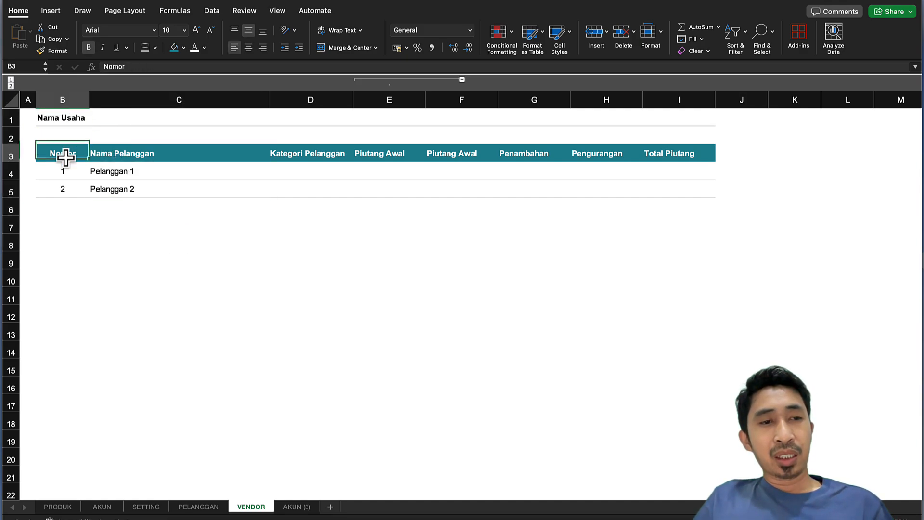
left_click(149, 154)
double_click(151, 154)
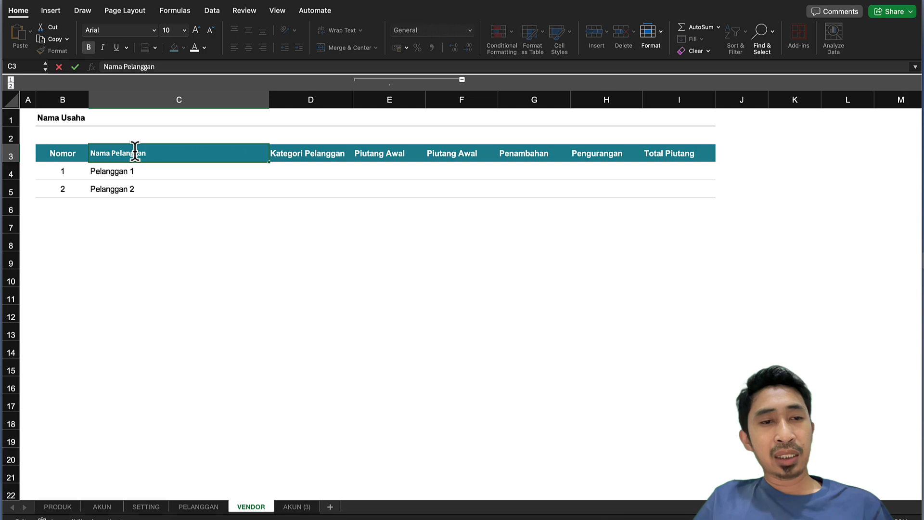
double_click(135, 153)
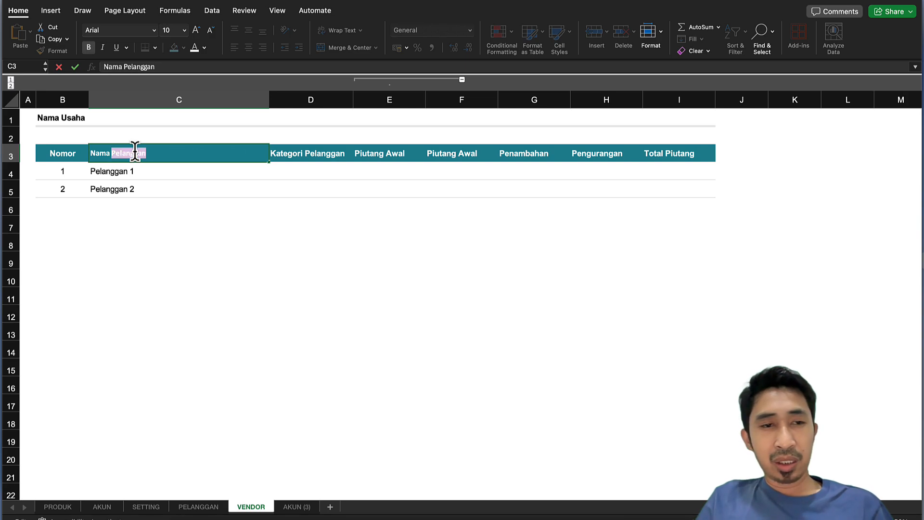
type("Vendor")
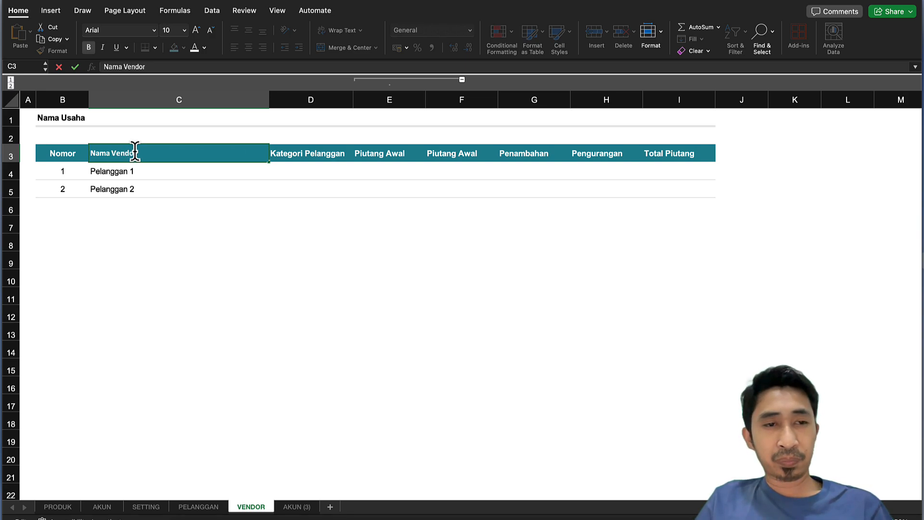
key("Return")
Change the category header in cell D3 to "Kategori Vendor".
left_click(305, 151)
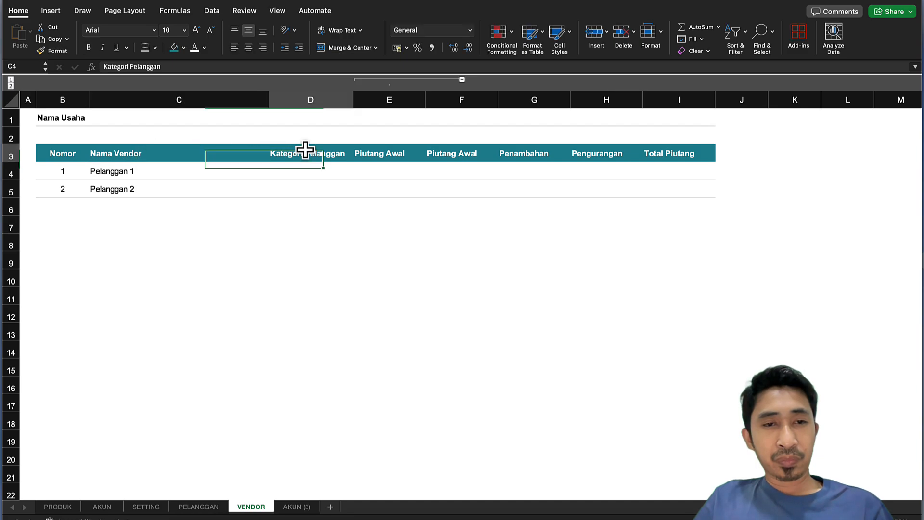
double_click(319, 151)
double_click(318, 152)
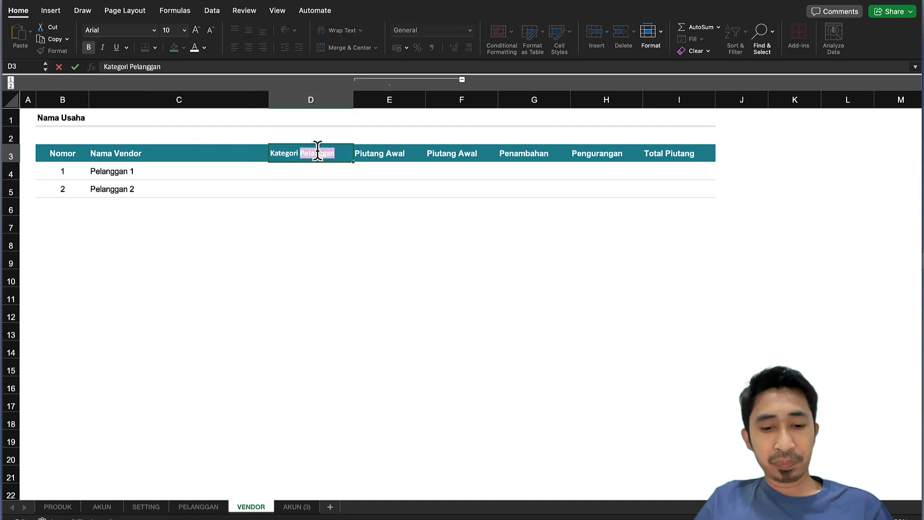
type("Vendor")
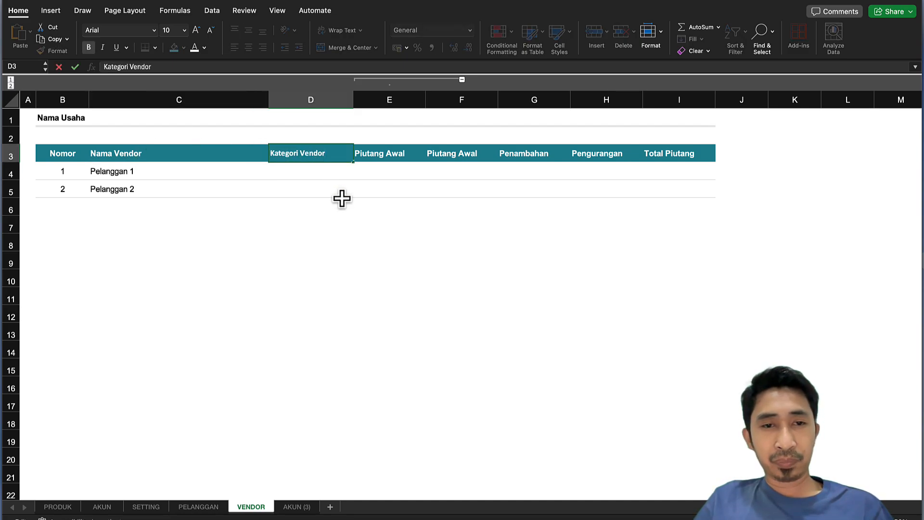
key("Return")
Change both "Piutang Awal" headers in cells E3 and F3 to "Hutang Awal".
left_click(368, 206)
left_click(372, 153)
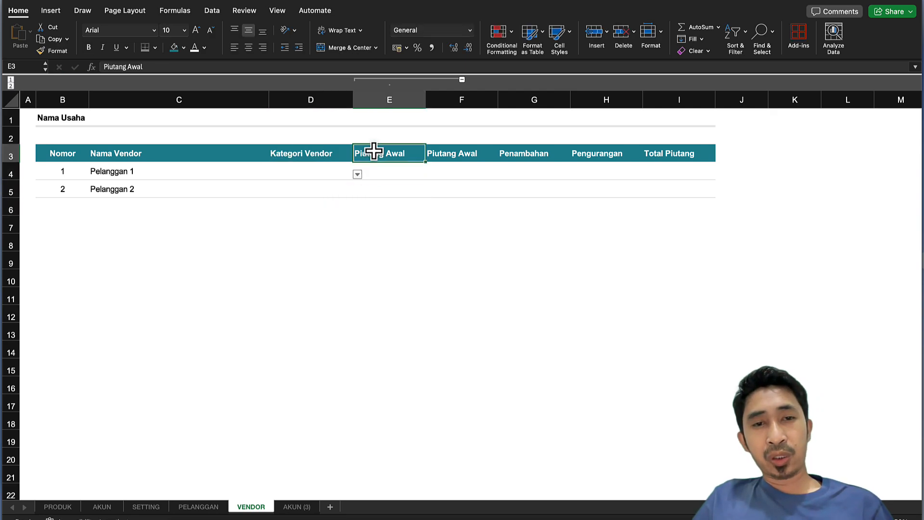
double_click(370, 153)
double_click(368, 152)
type("Hutang")
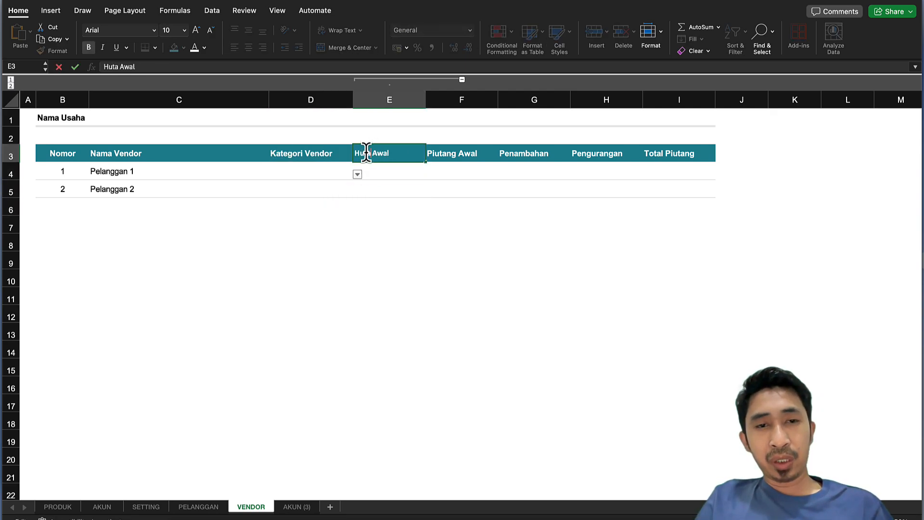
key("Return")
left_click(439, 152)
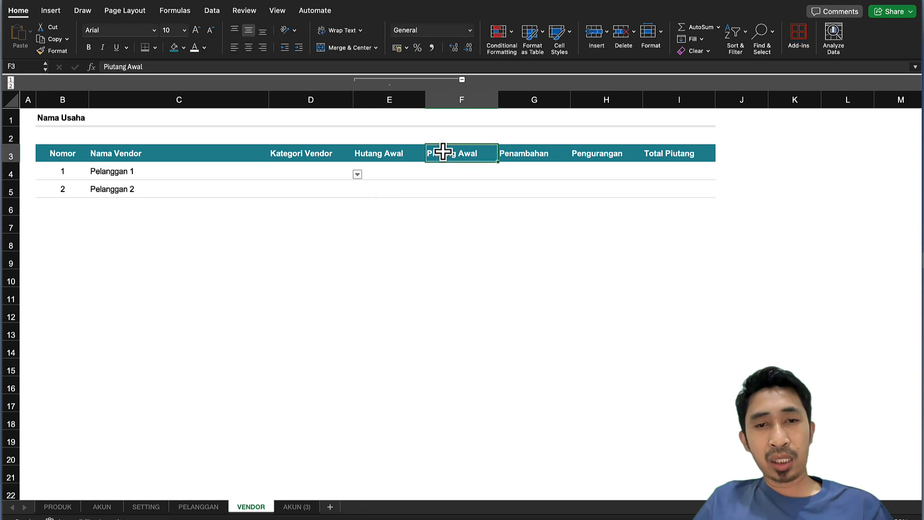
double_click(432, 154)
double_click(434, 154)
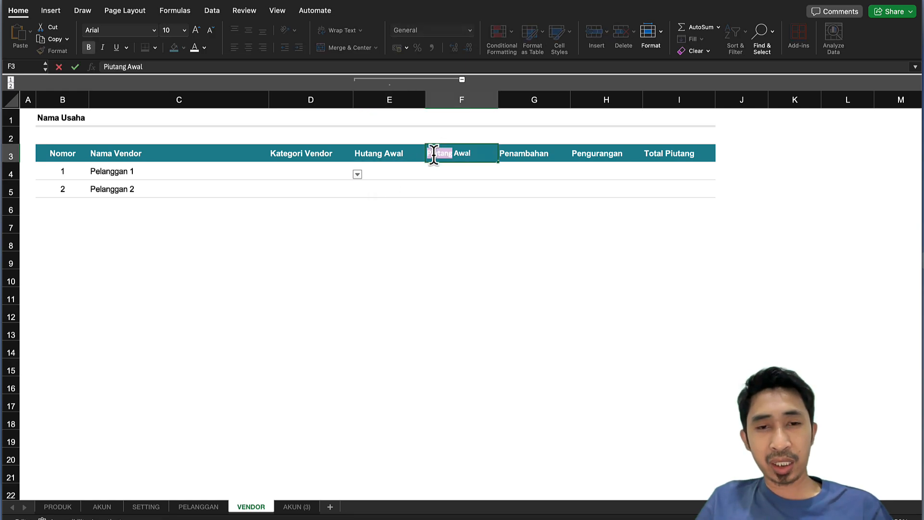
type("Hutang")
key("Return")
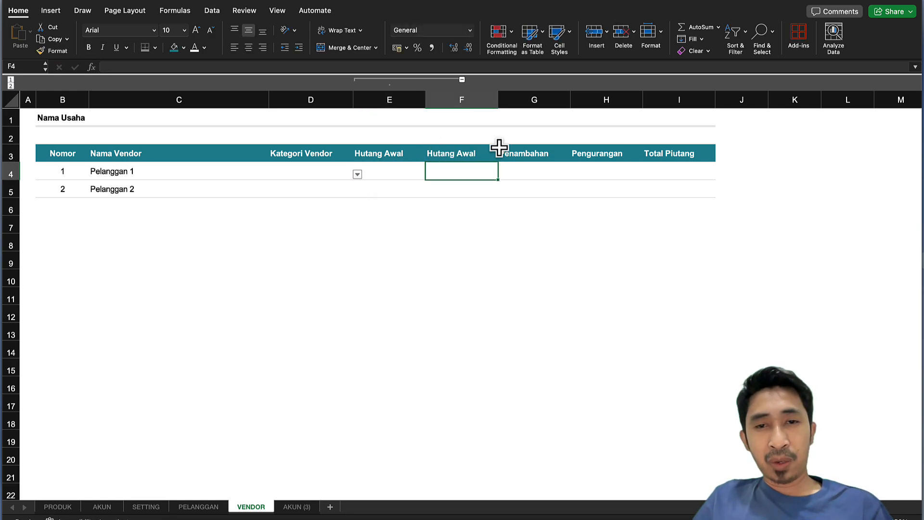
Change the total header in cell I3 to "Total Hutang".
left_click(518, 152)
left_click(585, 150)
left_click(647, 153)
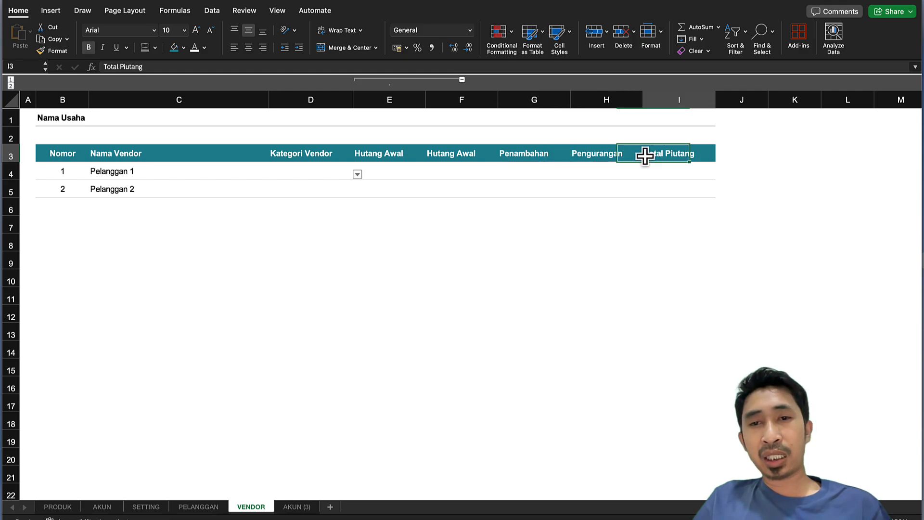
double_click(676, 152)
double_click(677, 153)
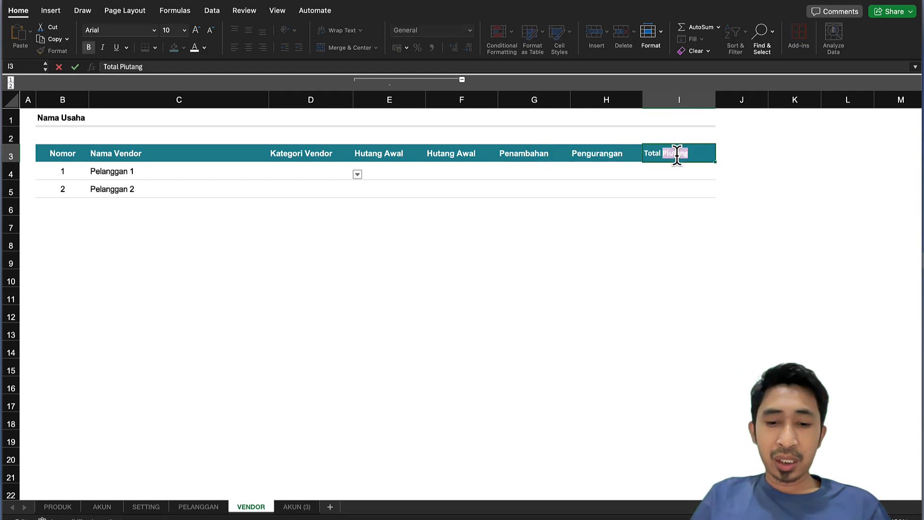
type("Huta")
key("Return")
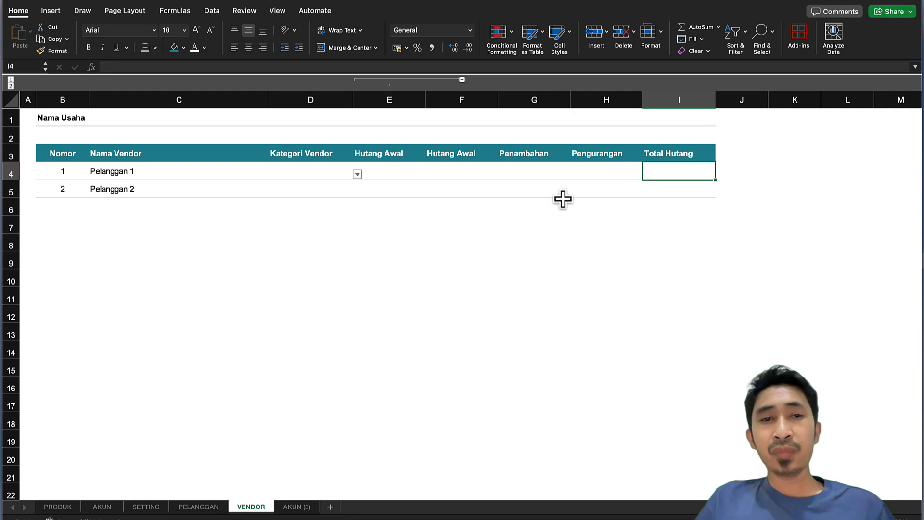
left_click(562, 202)
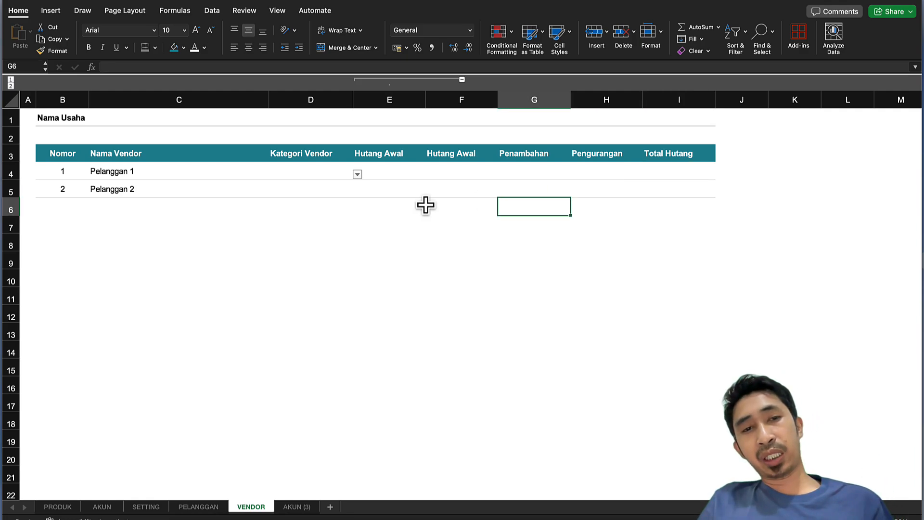
On the SETTING sheet, copy the Kategori Pelanggan table D3:D15 and paste it starting at cell F3.
left_click(328, 174)
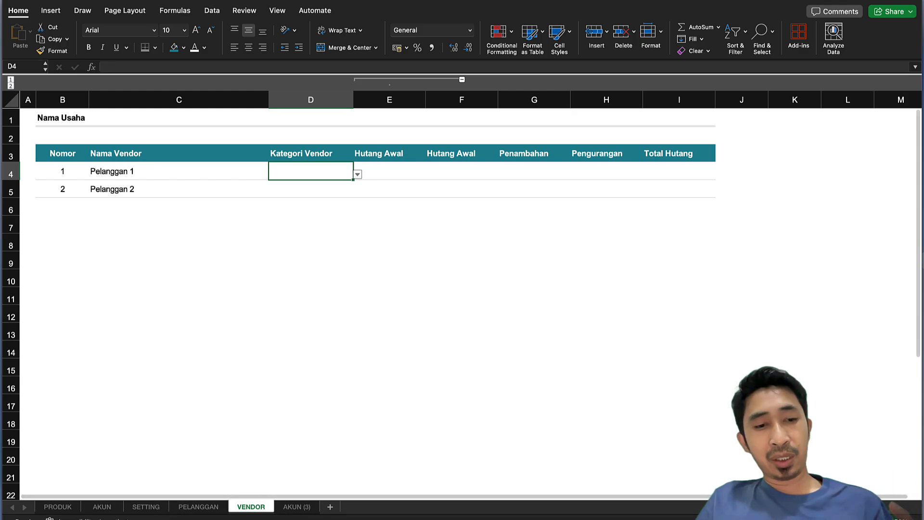
left_click(146, 507)
left_click(193, 229)
left_click(187, 120)
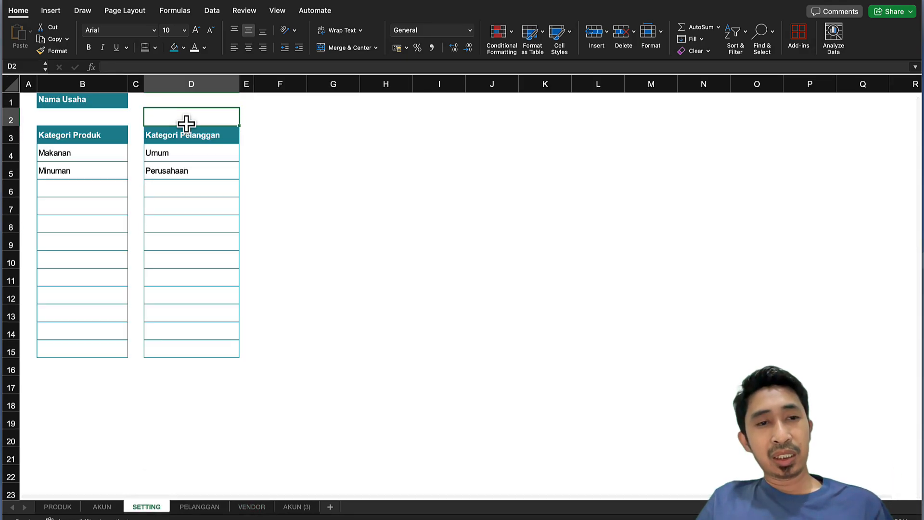
left_click(186, 130)
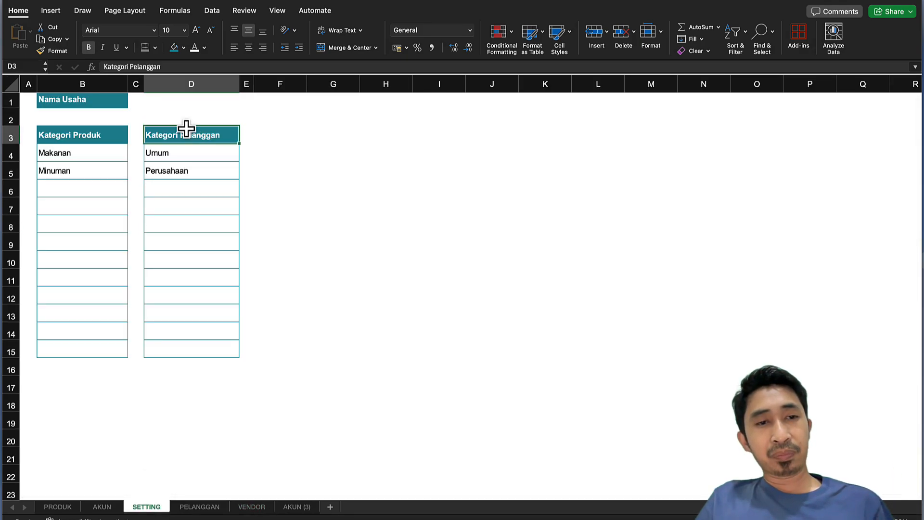
left_click(198, 343, "shift")
right_click(199, 193)
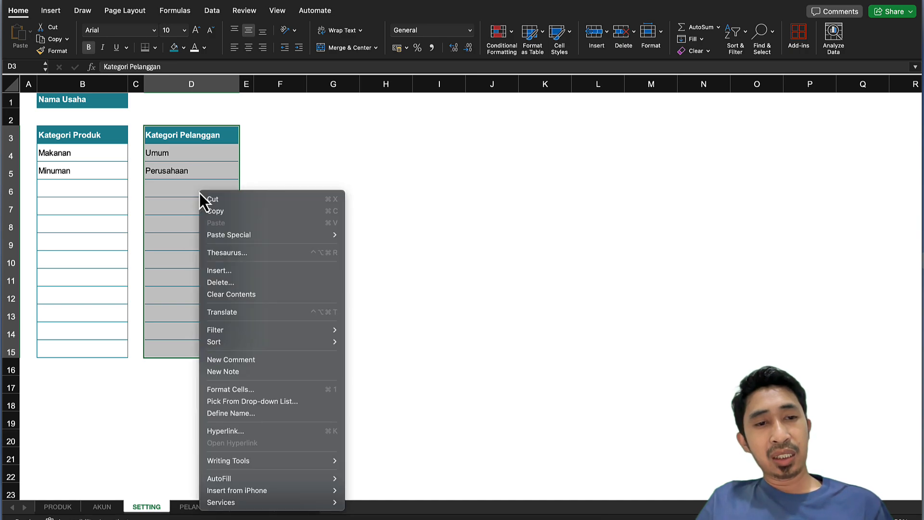
left_click(218, 213)
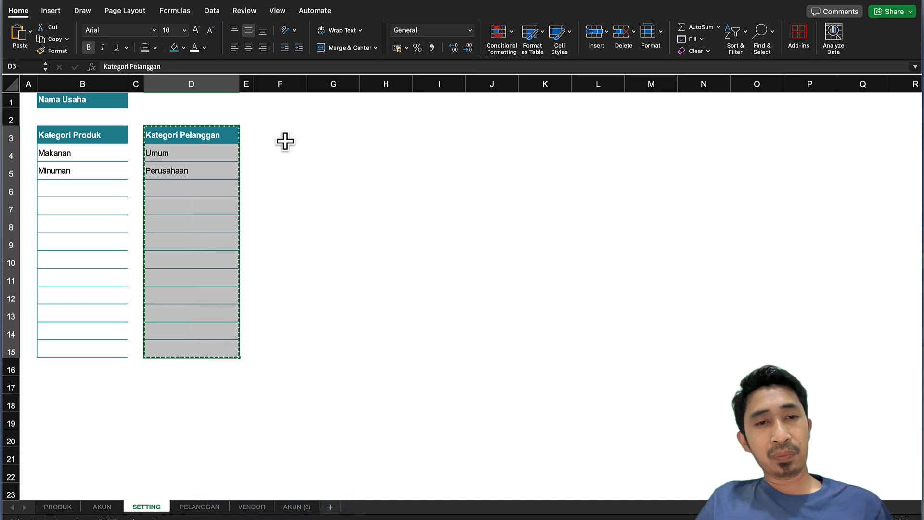
left_click(285, 141)
right_click(285, 138)
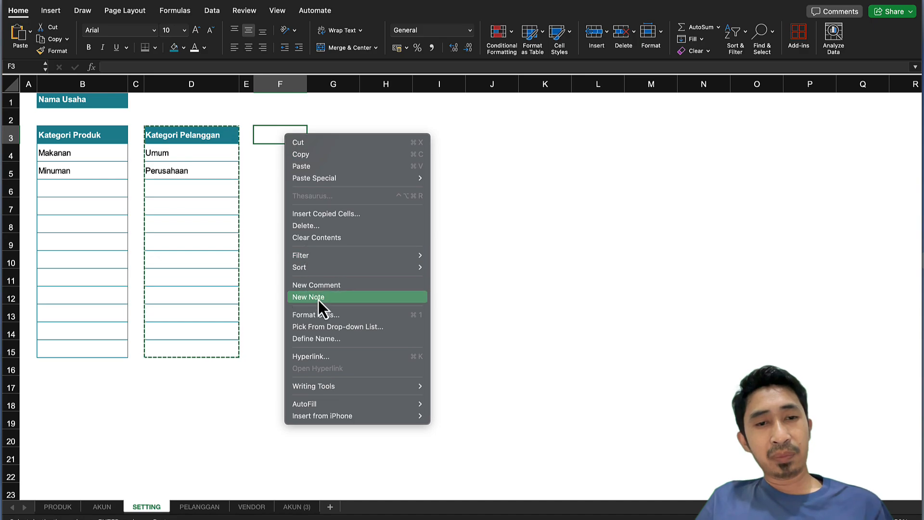
left_click(317, 169)
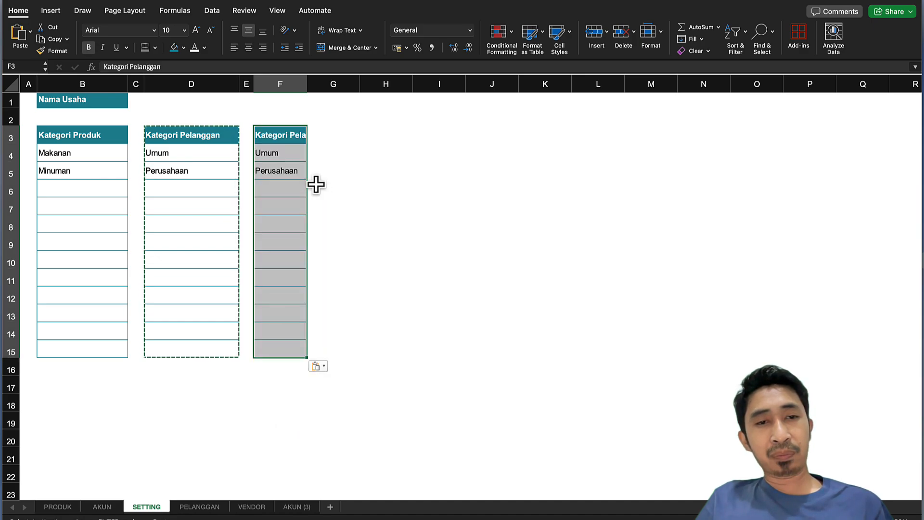
Widen column F to fit the pasted table and change its header in F3 to "Kategori Vendor".
left_click(313, 155)
left_click_drag(306, 84, 339, 85)
left_click(340, 169)
double_click(315, 137)
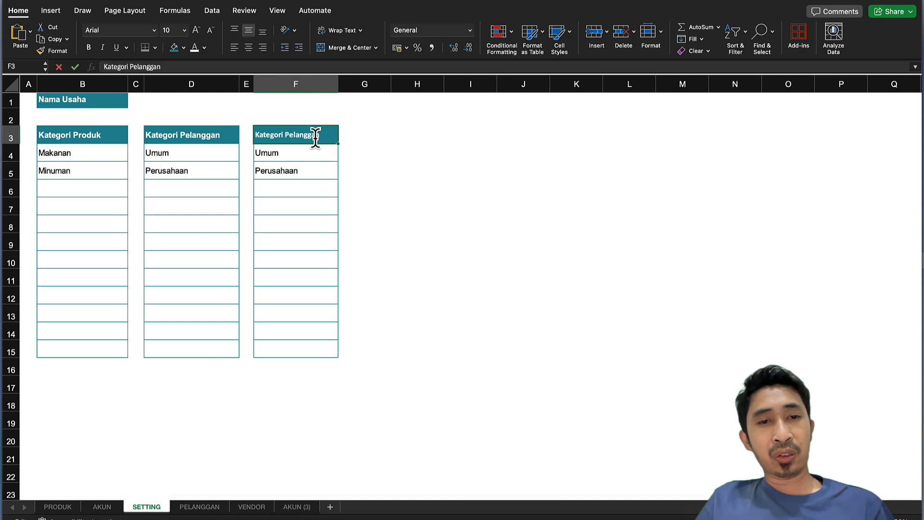
double_click(305, 136)
type("Vendor")
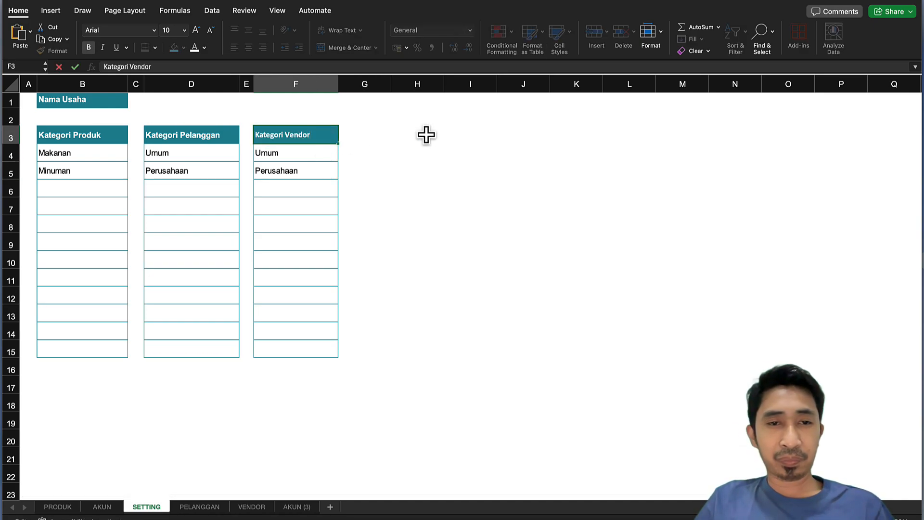
key("Return")
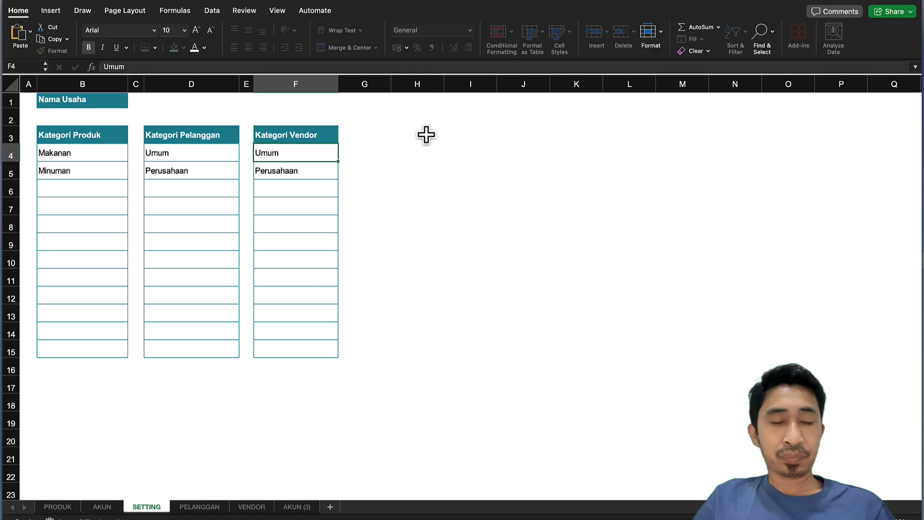
Name the Kategori Vendor range in column F, from F4 to well below the bordered table, "st_vdr".
left_click(305, 172)
left_click(275, 146)
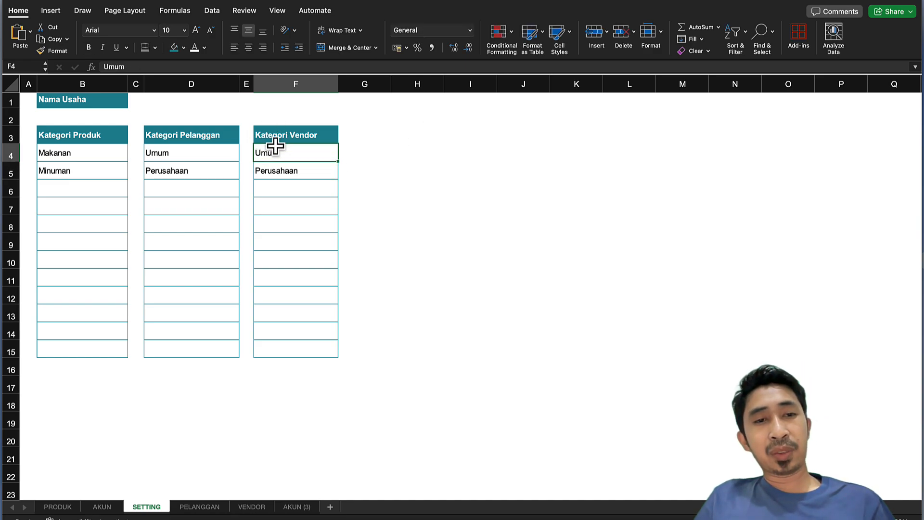
scroll(278, 321, "down", 5)
scroll(278, 320, "down", 2)
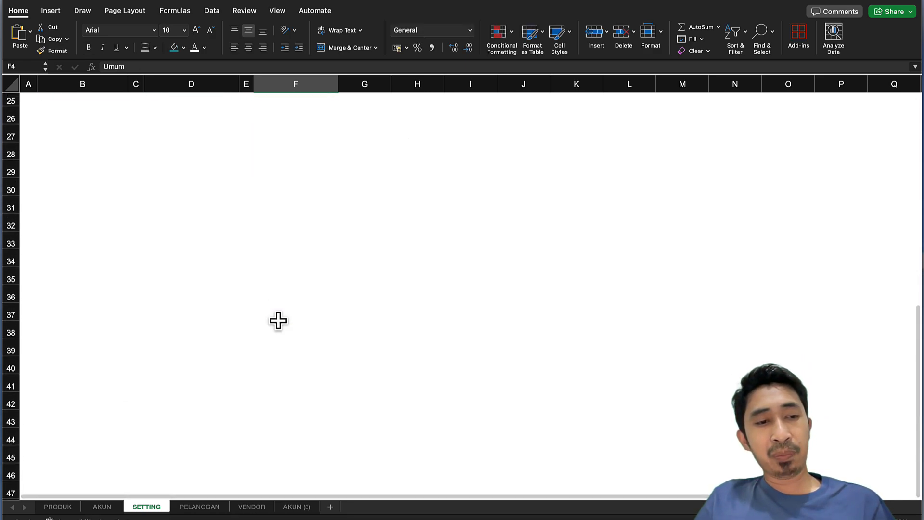
scroll(284, 268, "up", 1)
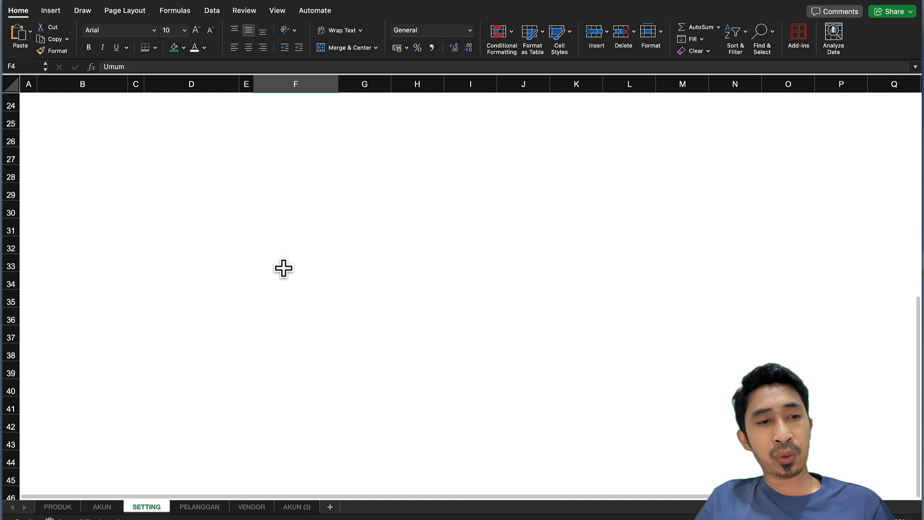
left_click(302, 214, "shift")
scroll(302, 213, "up", 6)
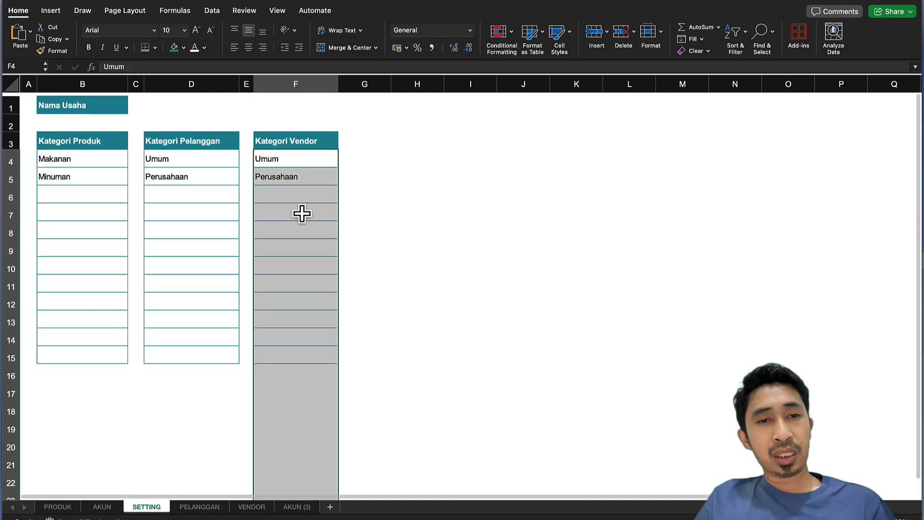
left_click(24, 65)
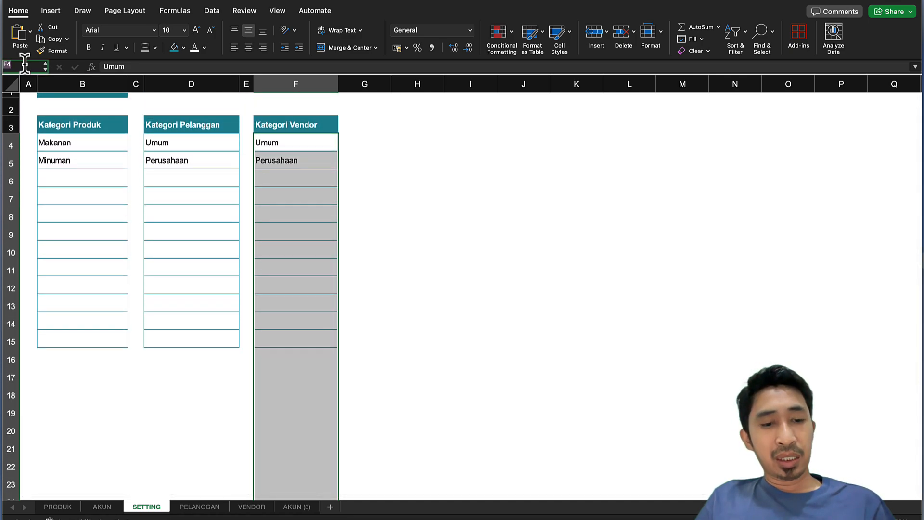
type("list_cus")
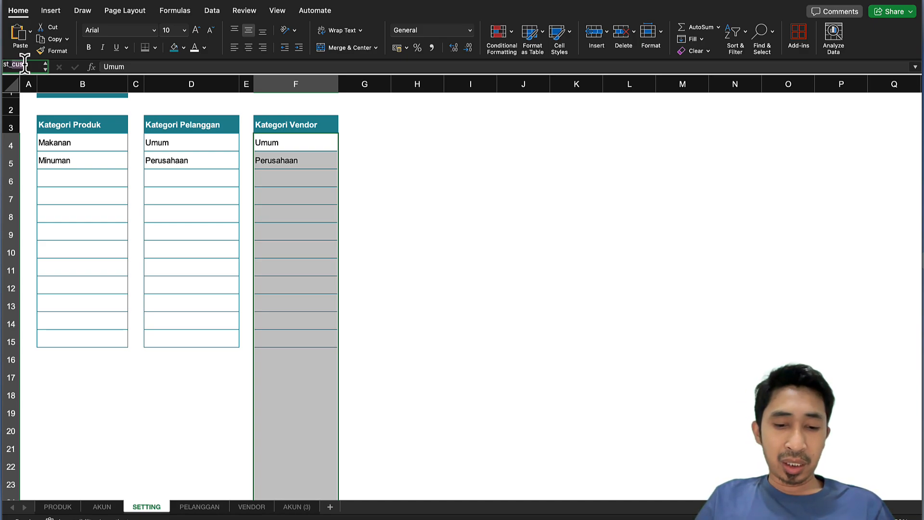
key("BackSpace")
key("BackSpace")
key("BackSpace")
type("st")
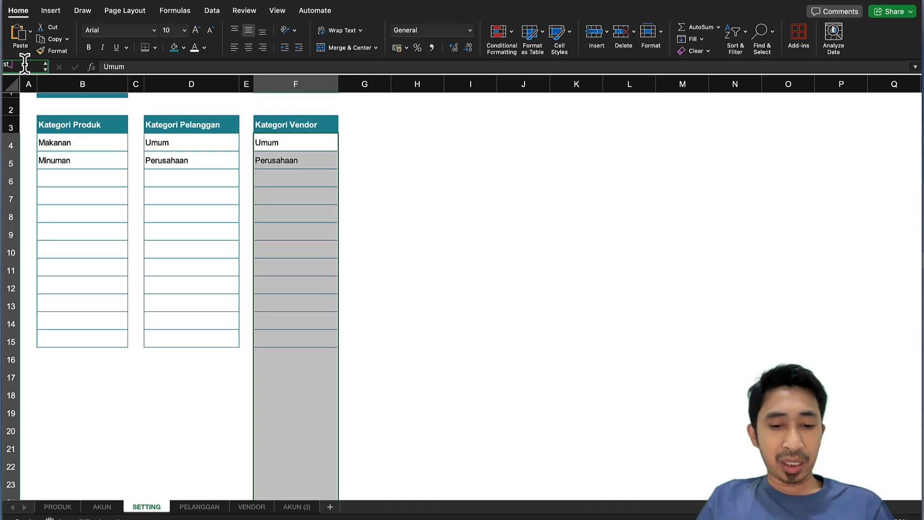
key("BackSpace")
key("BackSpace")
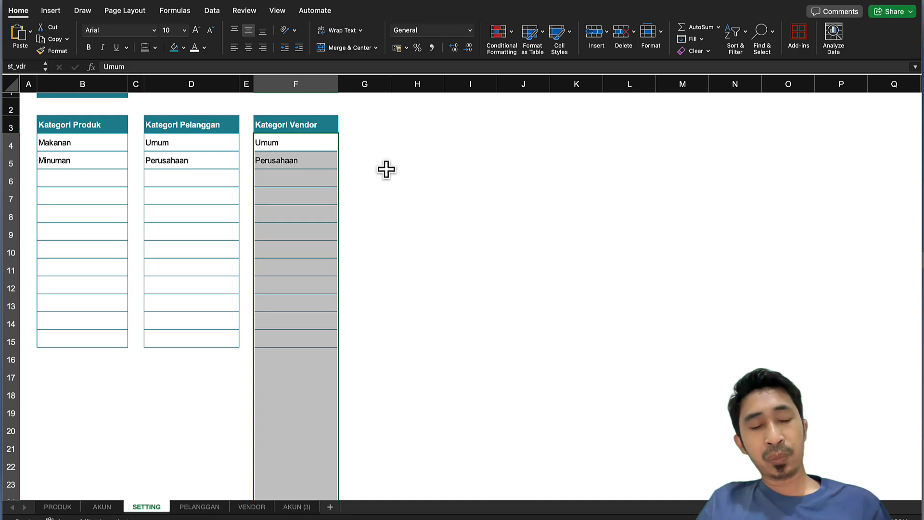
left_click(305, 160)
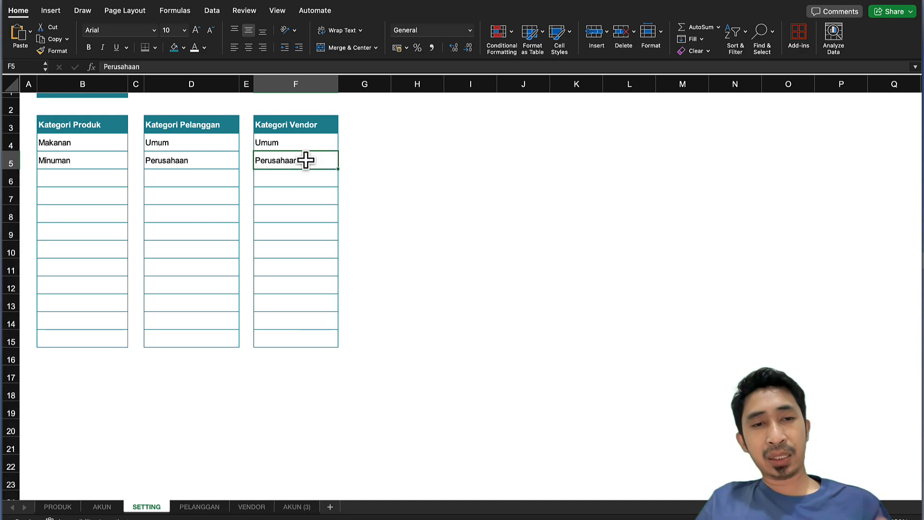
Change the data validation list source of cell D4 on the VENDOR sheet to the named range st_vdr.
left_click(257, 507)
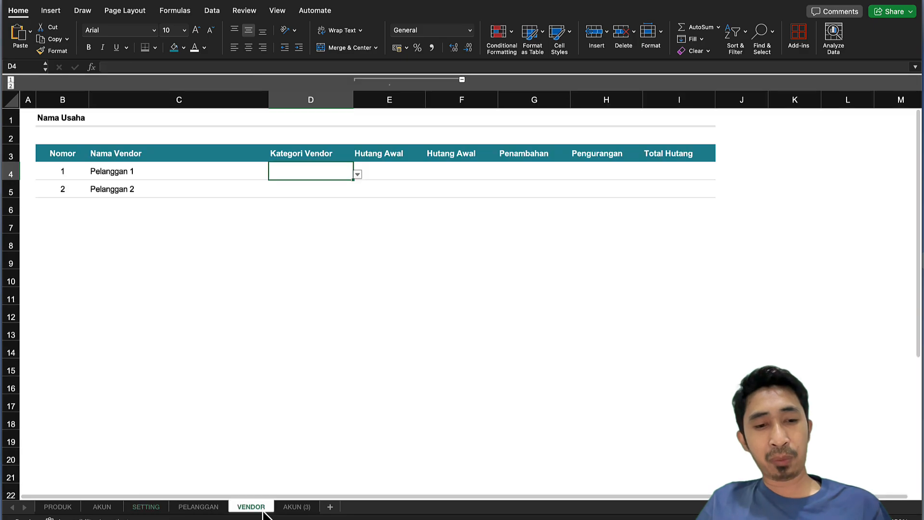
left_click(309, 169)
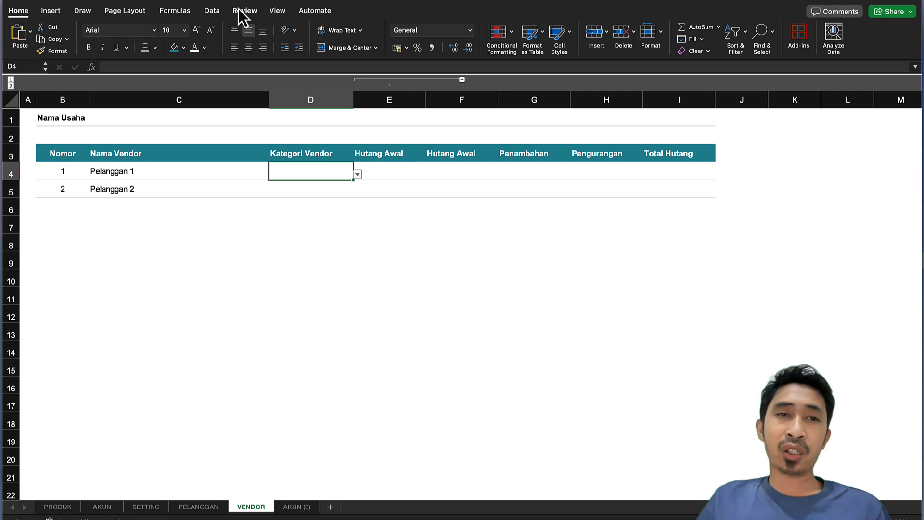
left_click(213, 10)
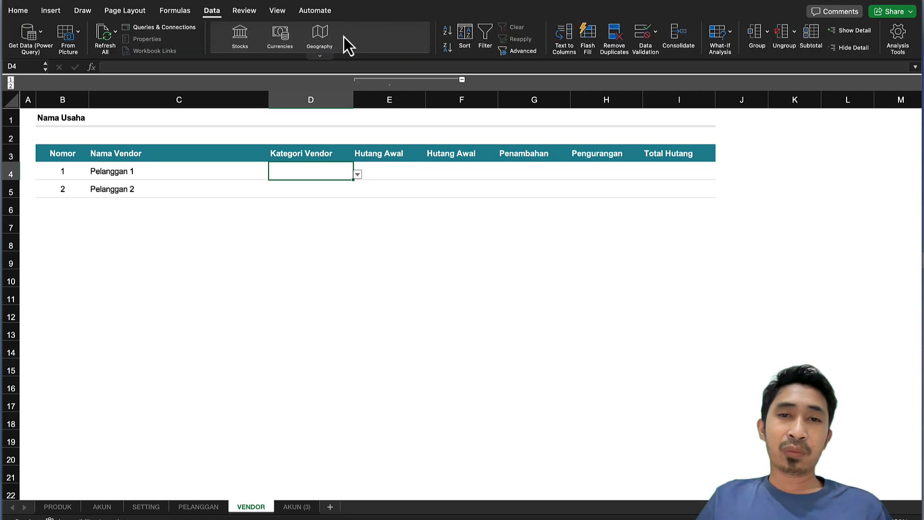
left_click(640, 33)
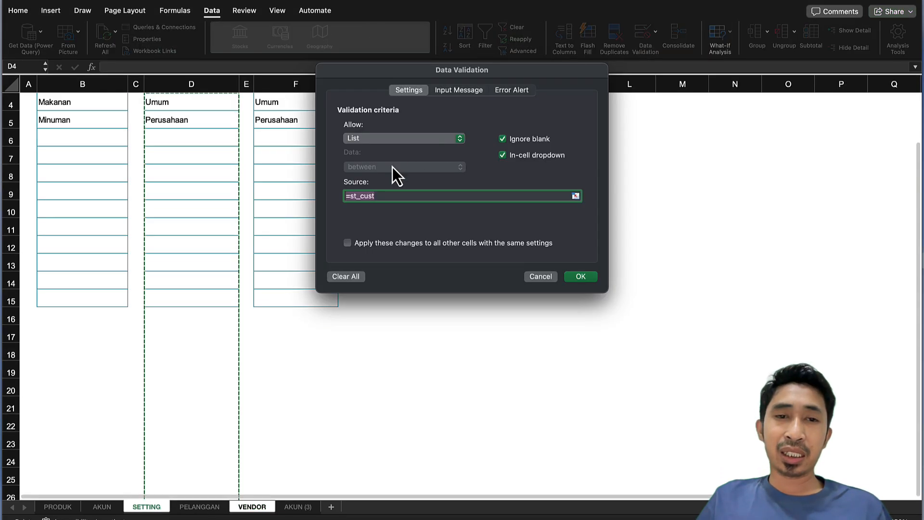
left_click(387, 197)
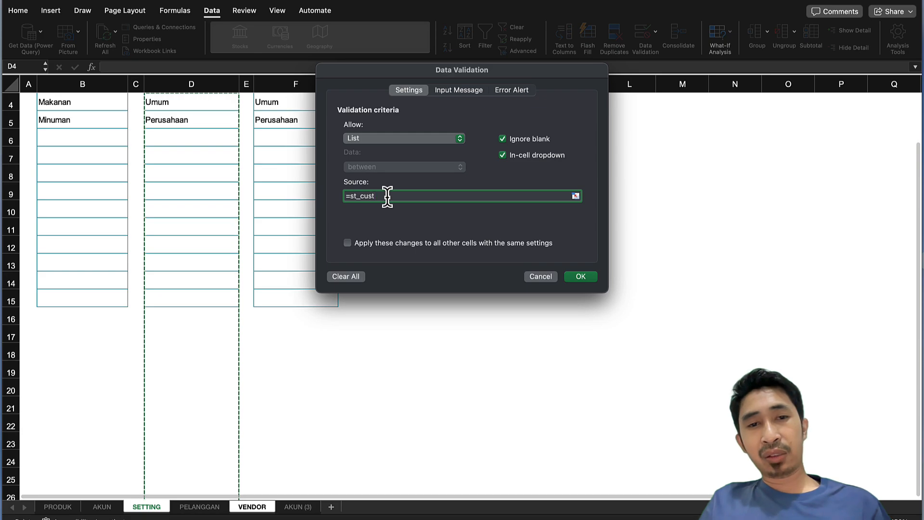
key("BackSpace")
key("BackSpace")
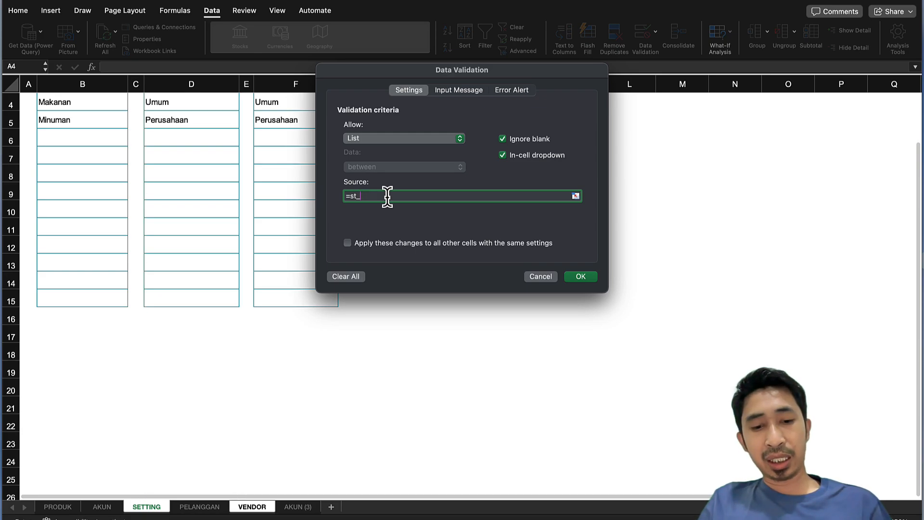
left_click(581, 276)
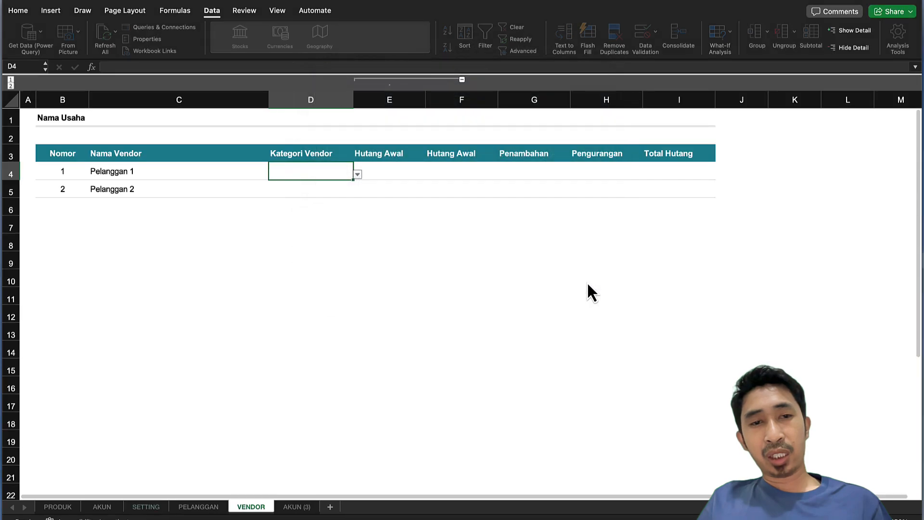
Check the choices in D4's Kategori Vendor dropdown and compare the VENDOR sheet with the PELANGGAN sheet.
left_click(357, 174)
left_click(331, 190)
left_click(326, 192)
left_click(330, 171)
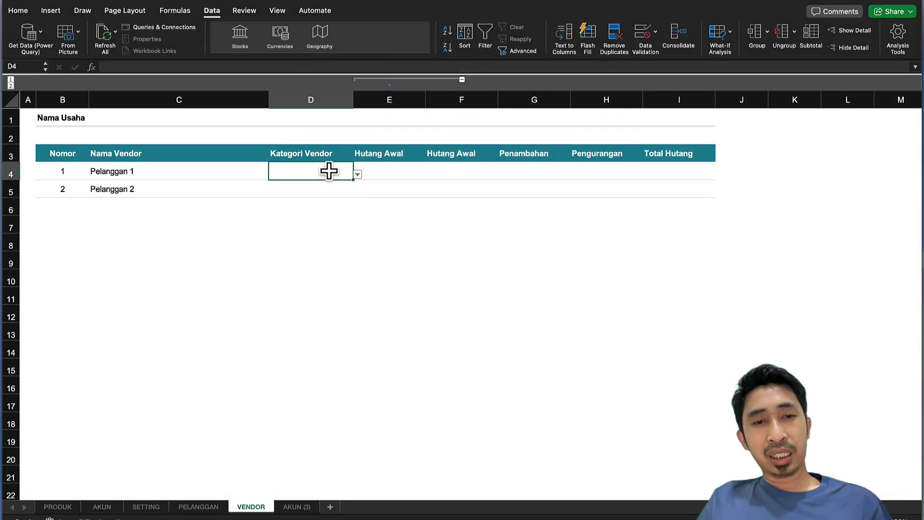
left_click(206, 510)
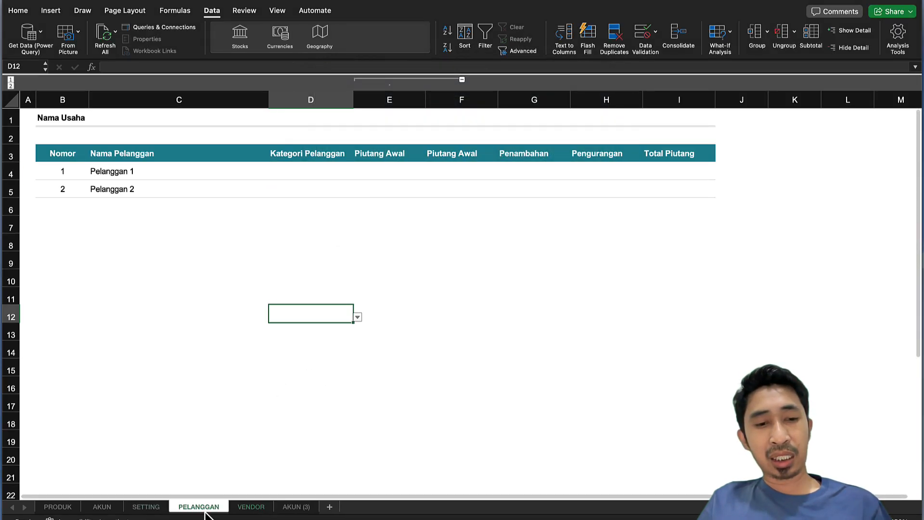
left_click(243, 509)
On the SETTING sheet, change the first Kategori Vendor entry in F4 to "Vendor Umum".
left_click(146, 508)
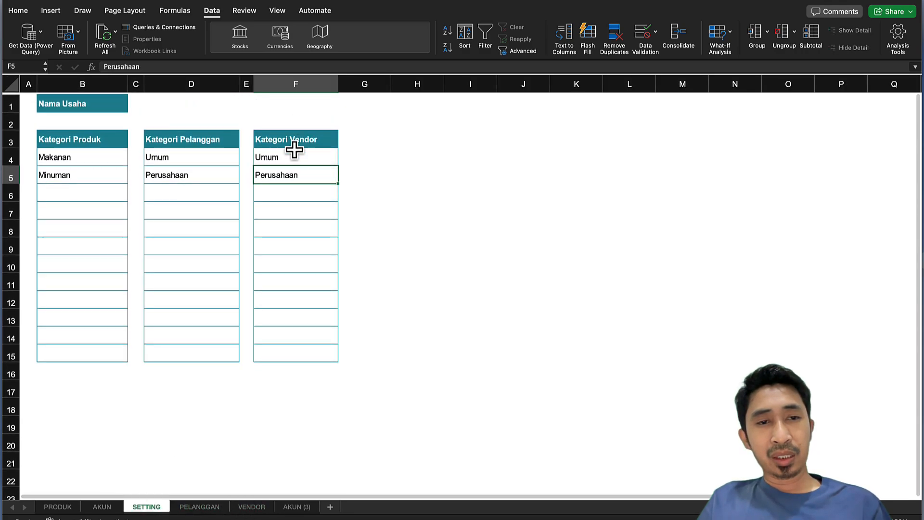
left_click(294, 153)
type("Vend")
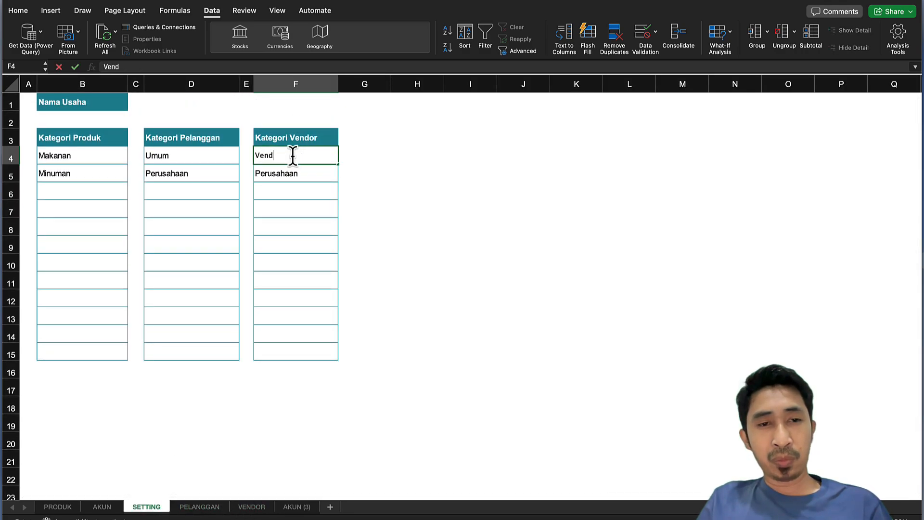
type("i")
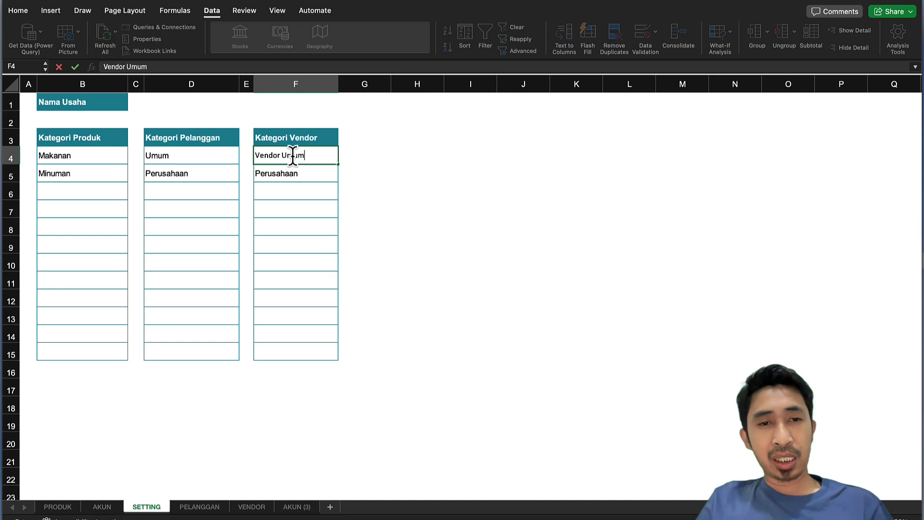
type("r Umum")
key("Return")
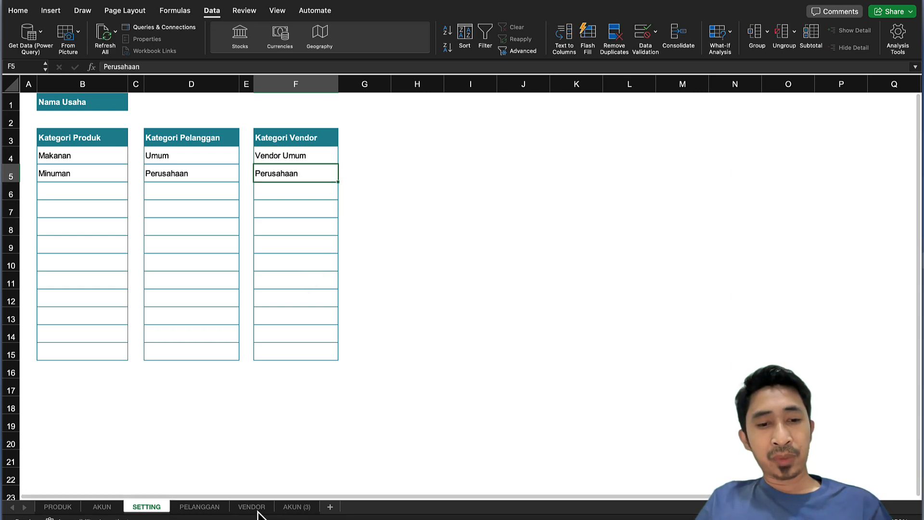
On the VENDOR sheet, copy cell D4 with its dropdown and paste it down column D from D5 to well below the table.
left_click(251, 507)
left_click(357, 174)
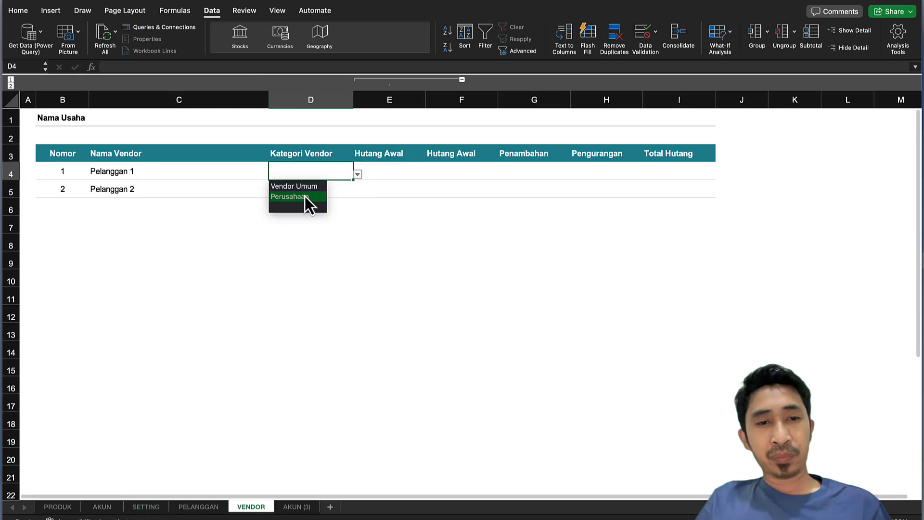
left_click(331, 168)
key("Return")
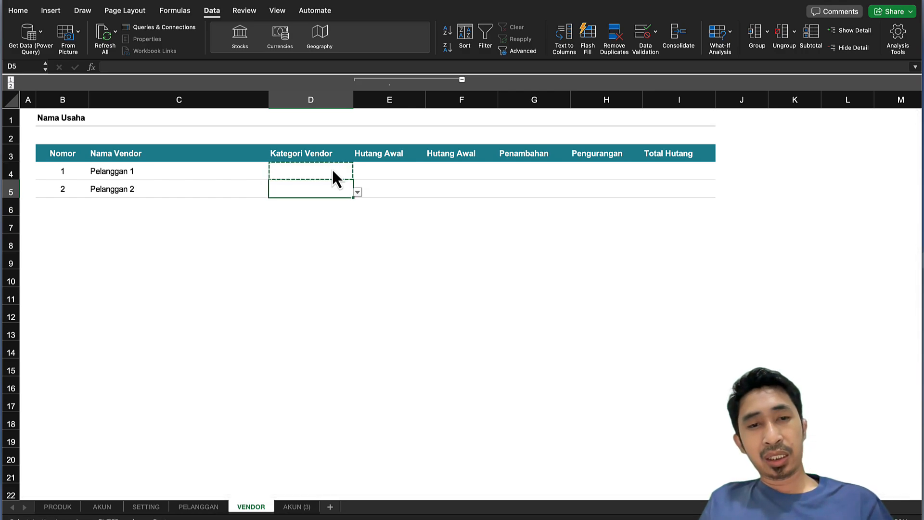
scroll(330, 310, "down", 7)
scroll(330, 310, "down", 10)
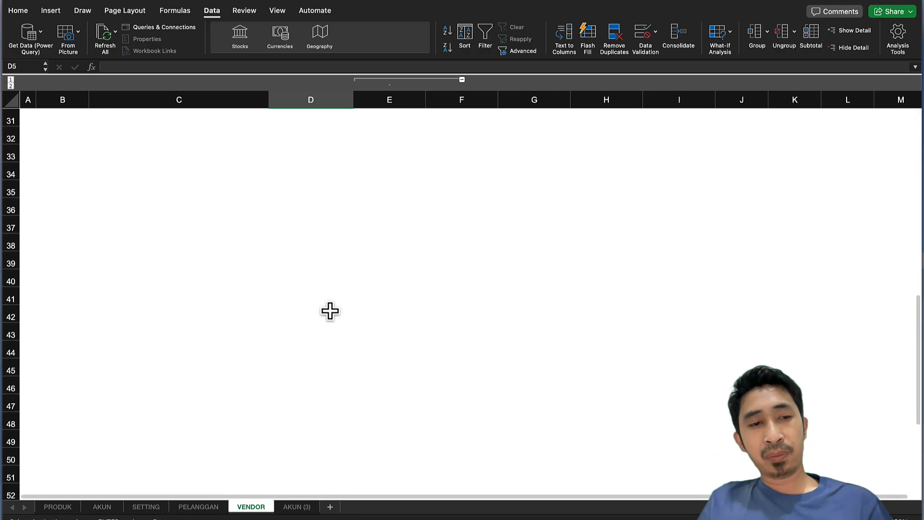
left_click(327, 342, "shift")
scroll(329, 342, "up", 20)
left_click(327, 239)
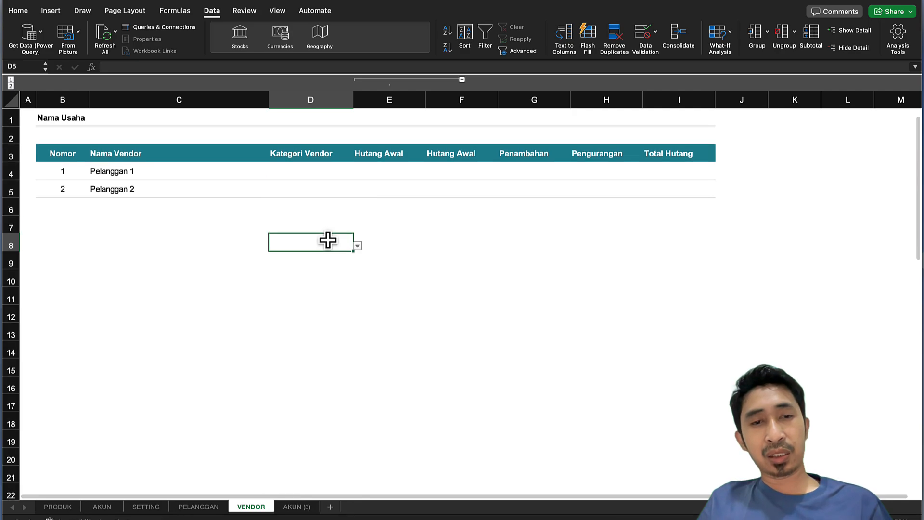
Check the category choices offered by the Kategori Vendor dropdown in D4.
left_click(334, 176)
left_click(357, 174)
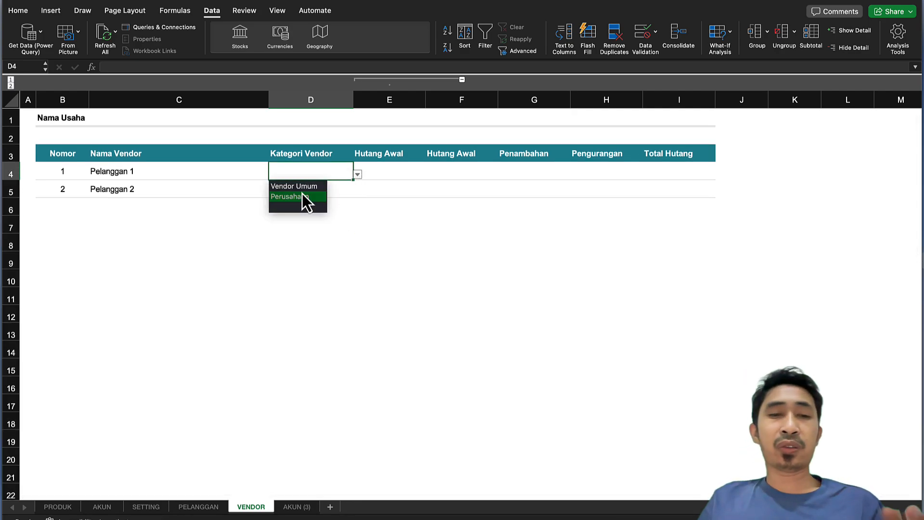
key("Escape")
left_click(297, 208)
left_click(304, 175)
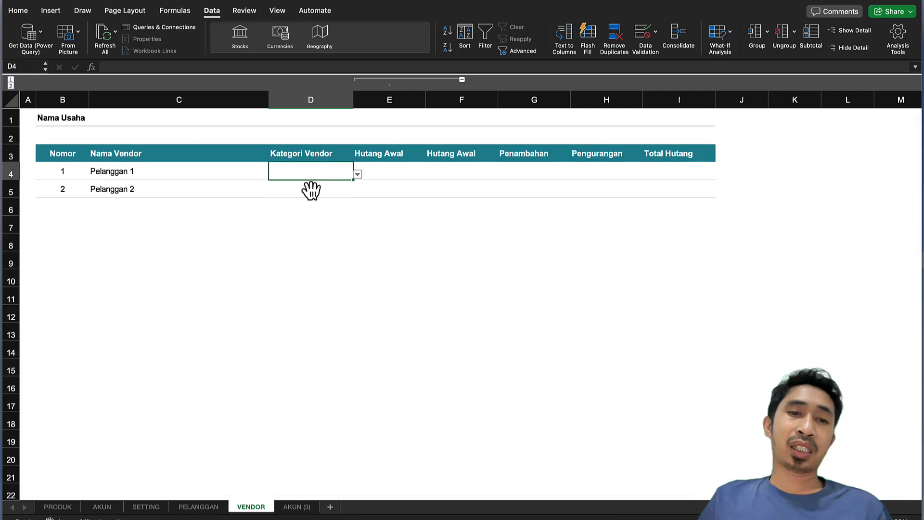
left_click(308, 190)
Switch to the Pembukuan Warung workbook, examine the Total Saldo Hutang row above its vendor table, and return to Latihan Pembukuan Warung.
left_click(166, 138)
key("ctrl+Down")
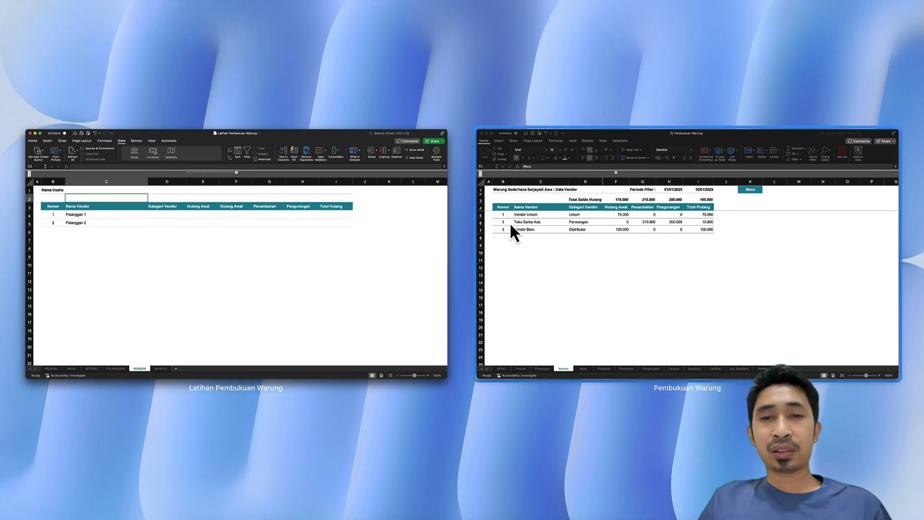
left_click(510, 224)
left_click(260, 139)
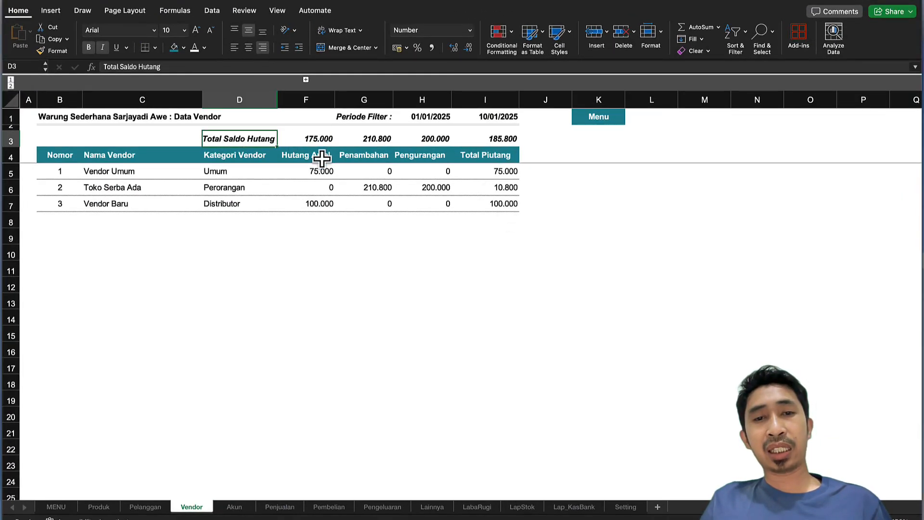
key("ctrl+Down")
left_click(625, 218)
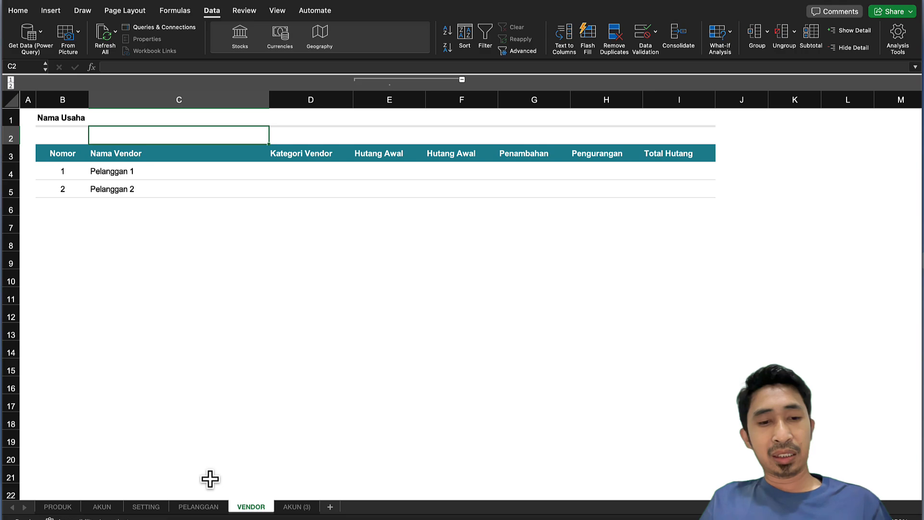
left_click(199, 507)
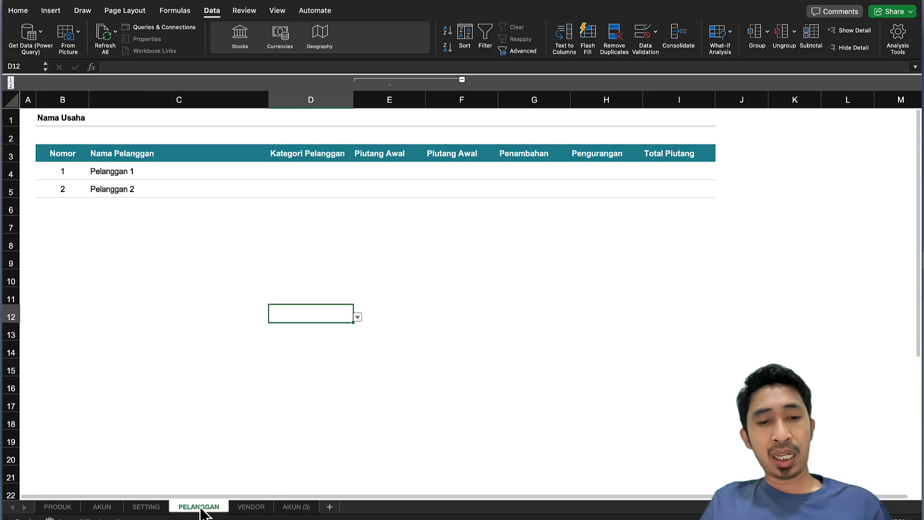
left_click(253, 507)
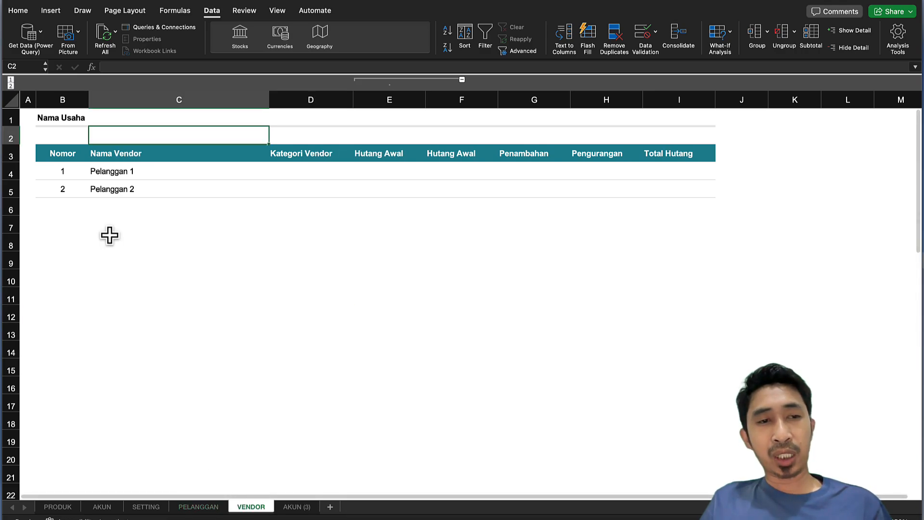
left_click(7, 155)
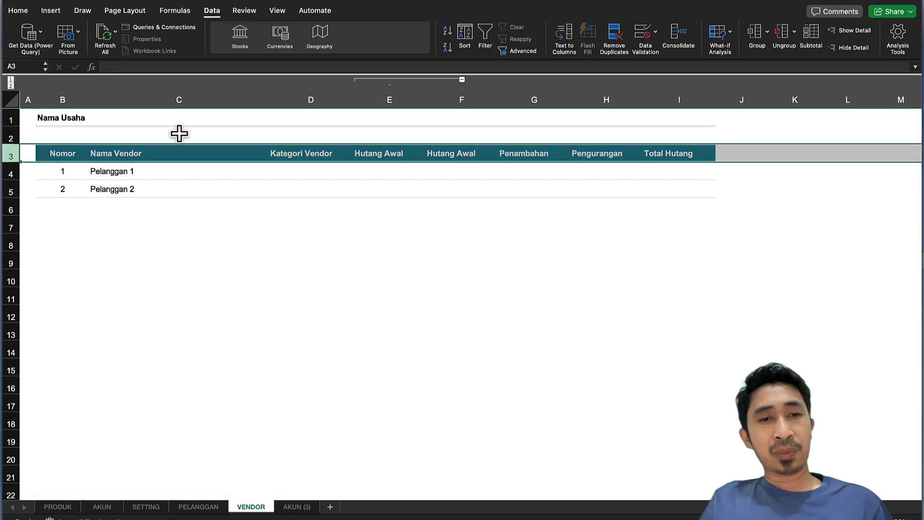
On the PELANGGAN sheet, begin a label in D2 above Kategori Pelanggan with the word "Total".
left_click(198, 507)
left_click(359, 134)
left_click(311, 132)
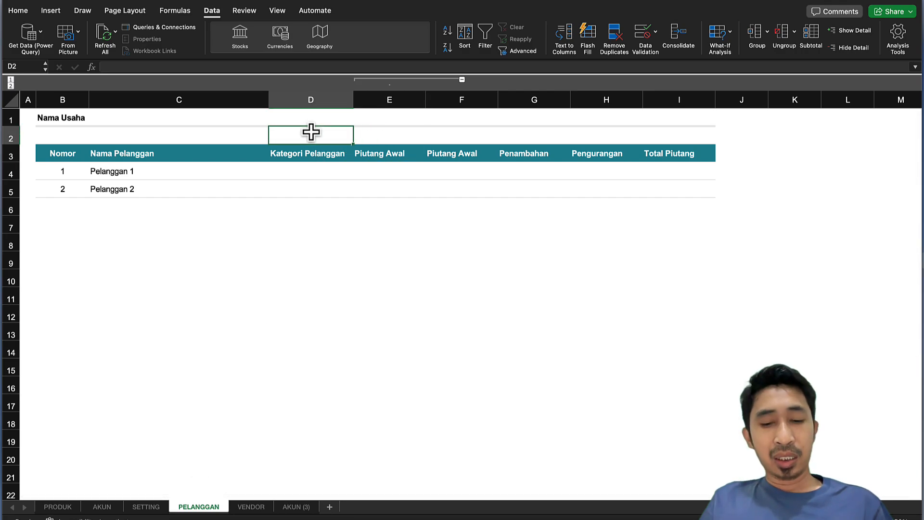
type("Total")
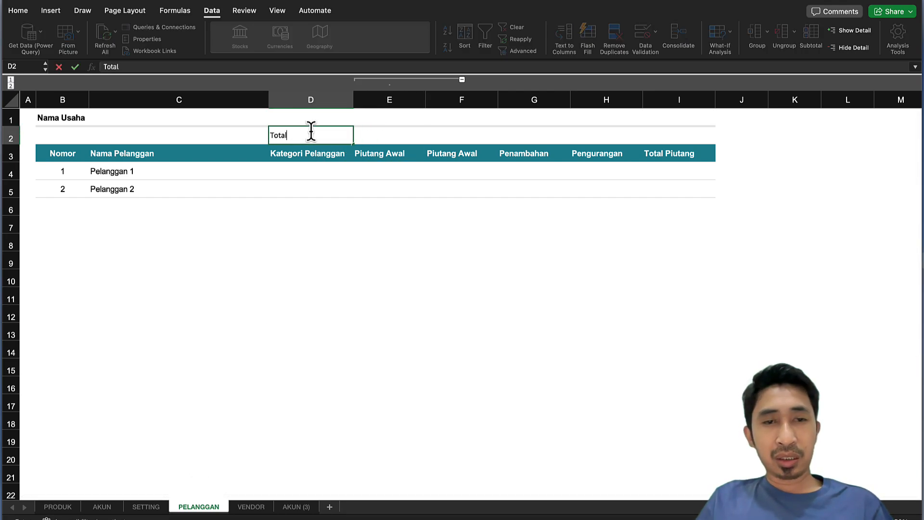
Switch to the Pembukuan Warung workbook, check the wording of its totals row label above the vendor table, and return to Latihan Pembukuan Warung.
left_click(522, 178)
key("ctrl+Up")
left_click(687, 212)
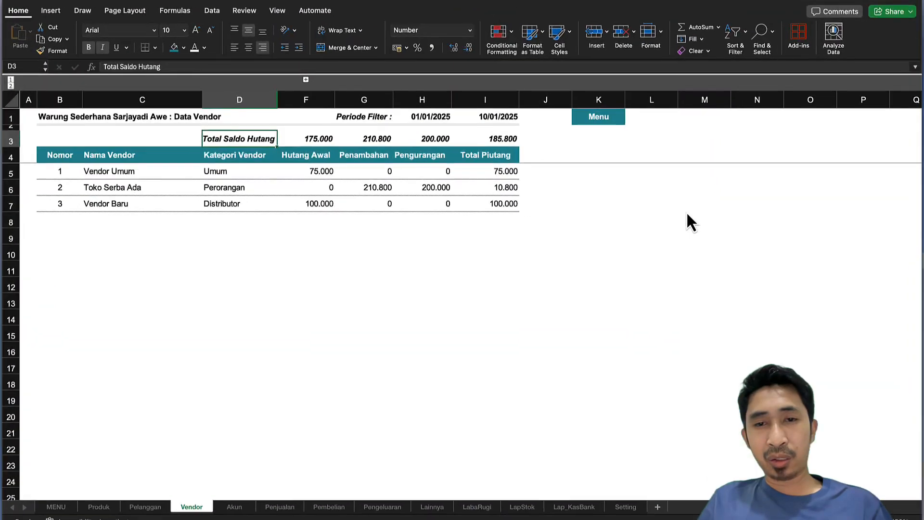
key("ctrl+Up")
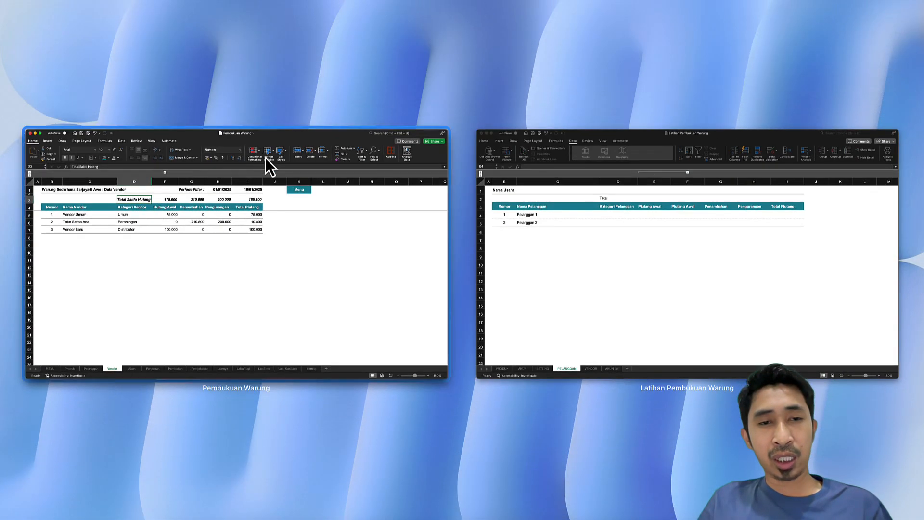
left_click(490, 238)
Complete the label in D2 as "Total Saldo Piutang" with a capital S in Saldo.
left_click(277, 137)
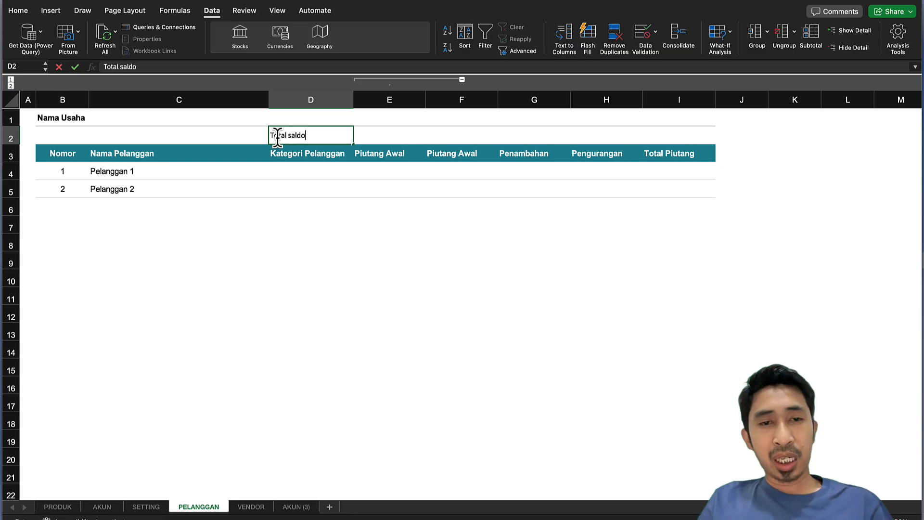
type("iutang")
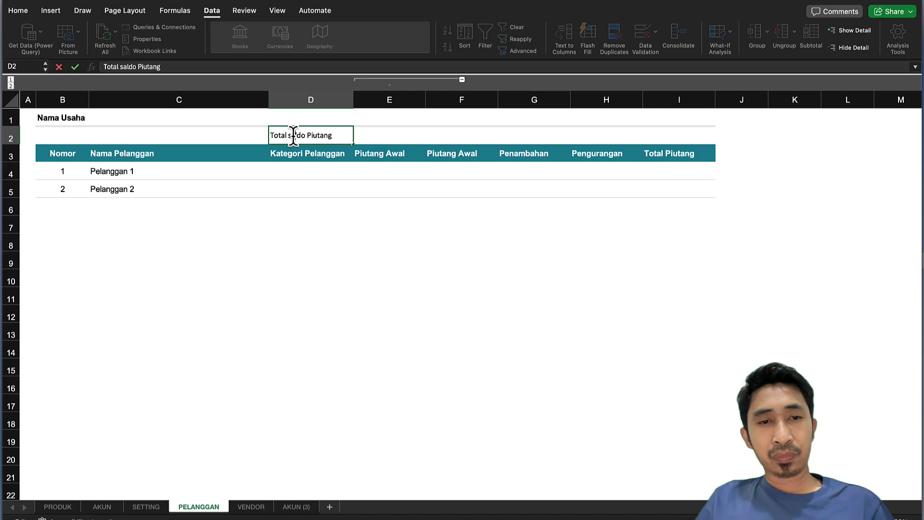
left_click(294, 135)
key("BackSpace")
type("S")
key("Return")
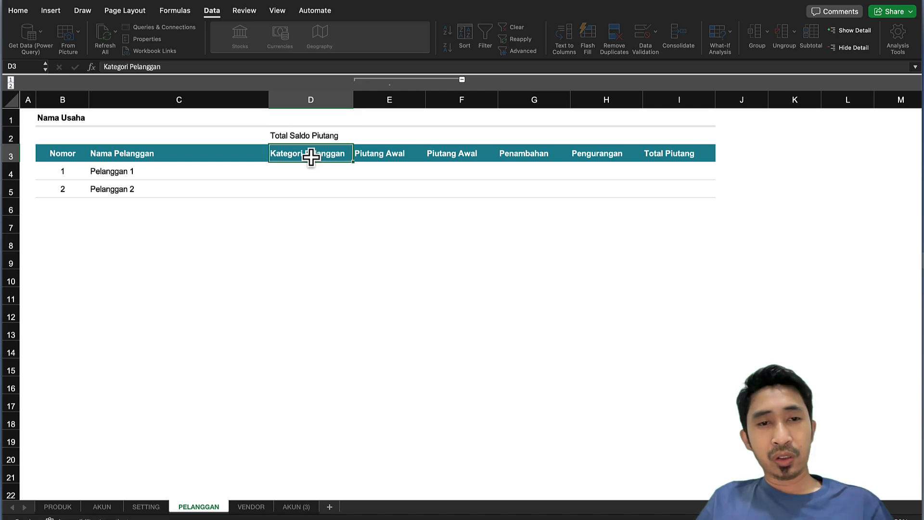
Make the Total Saldo Piutang label in D2 bold and right-aligned.
left_click(317, 139)
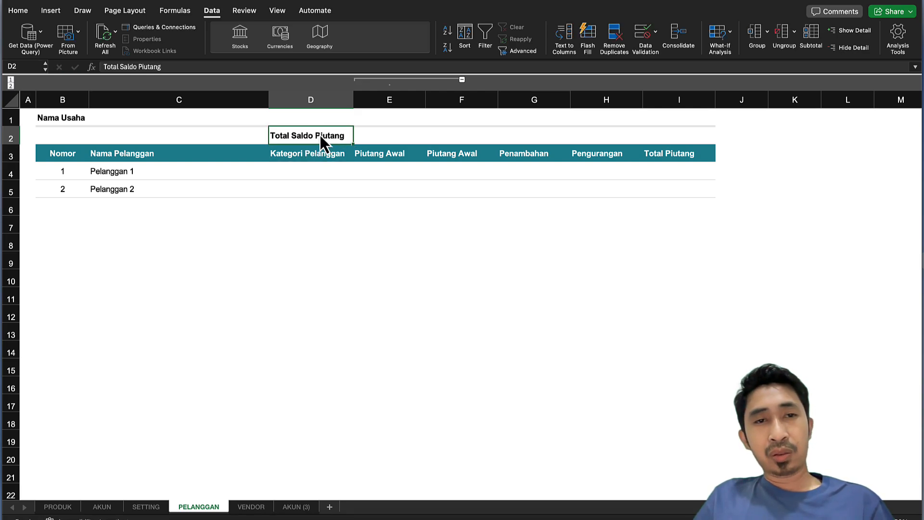
left_click(18, 10)
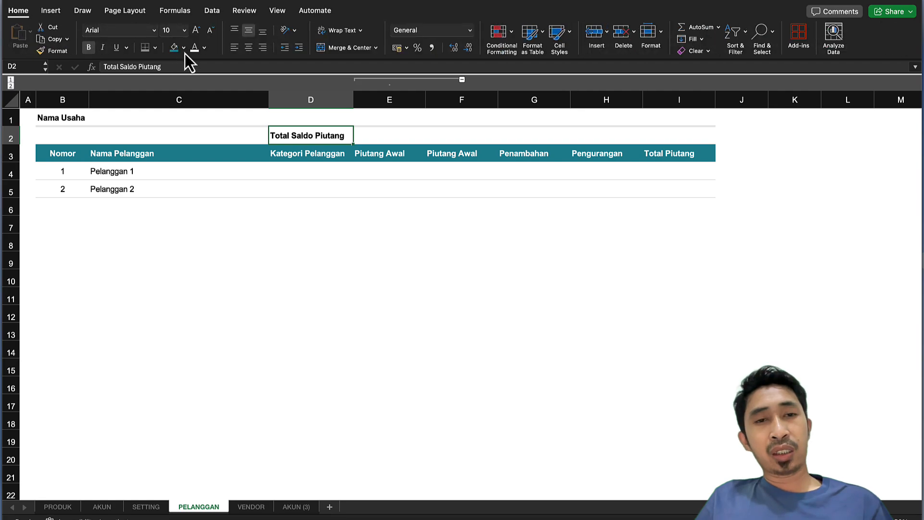
left_click(264, 48)
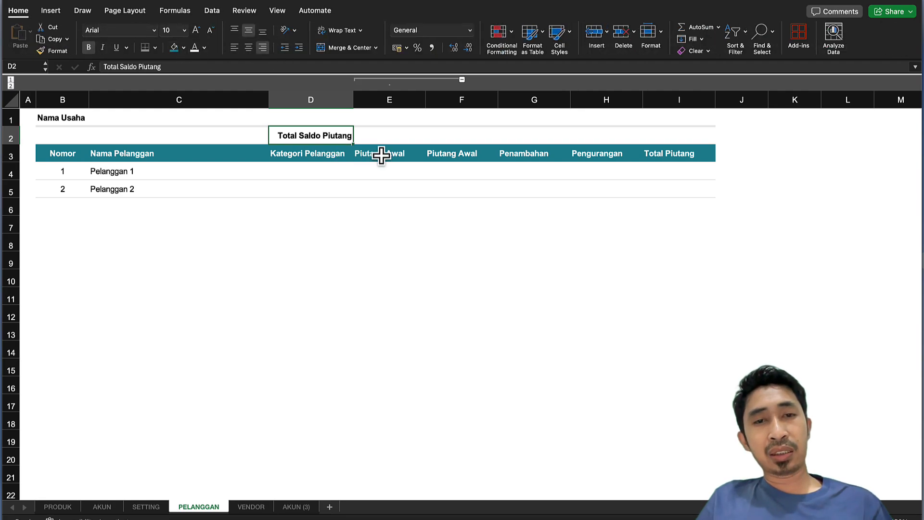
left_click(386, 138)
type("=s")
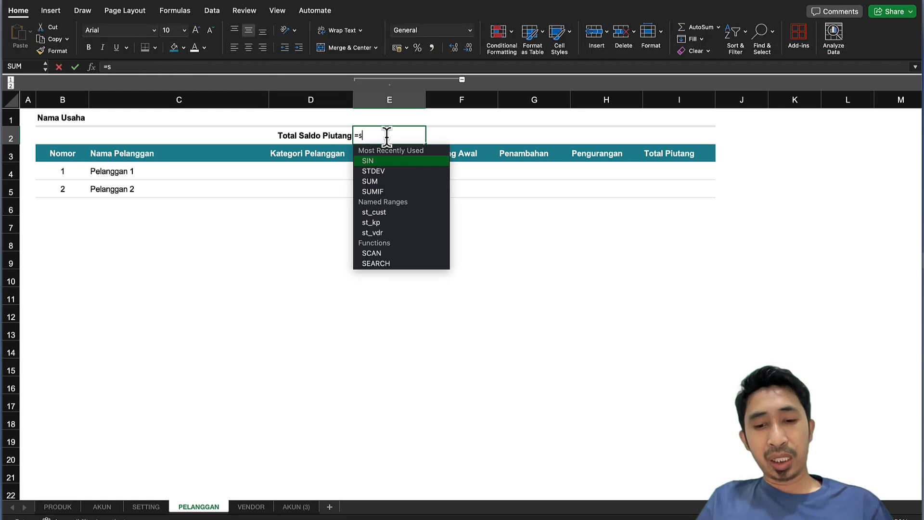
type("um(")
left_click(383, 160)
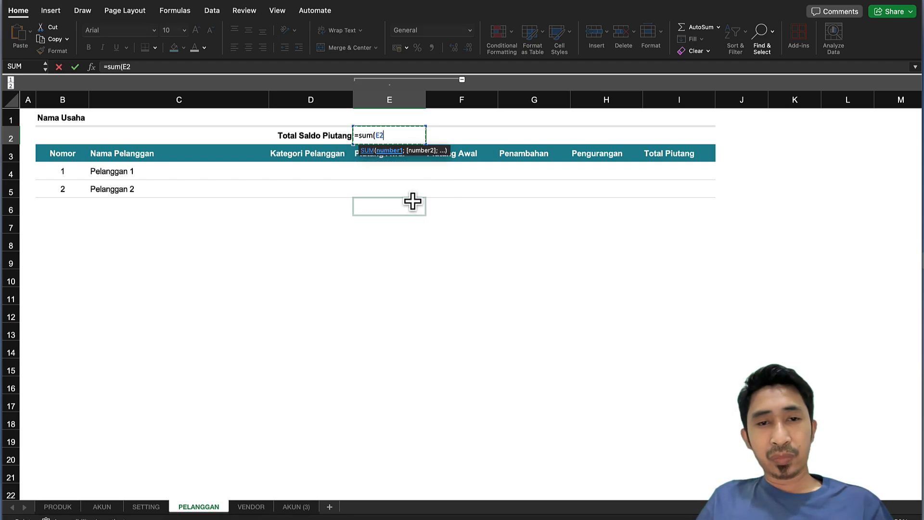
key("BackSpace")
key("BackSpace")
key("BackSpace")
key("BackSpace")
key("BackSpace")
key("BackSpace")
Start a SUBTOTAL formula in E2 using function number 9 (SUM).
type("su")
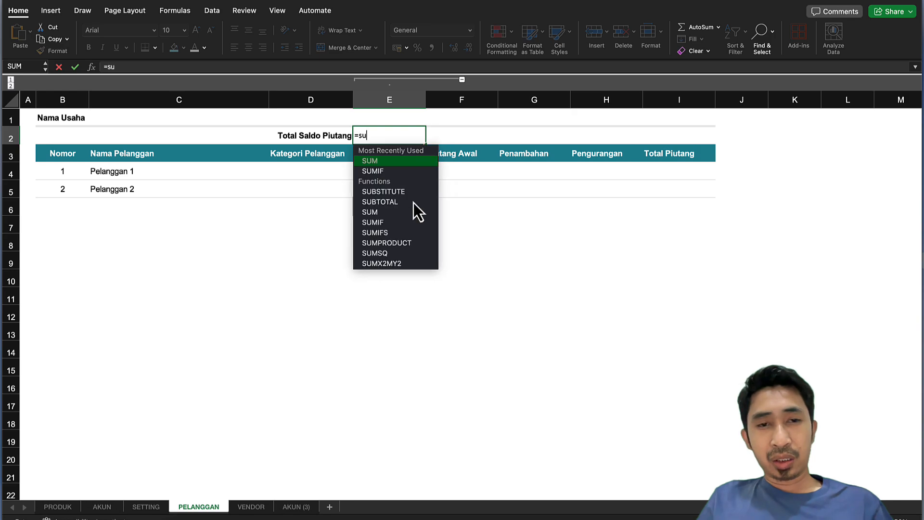
type("btu")
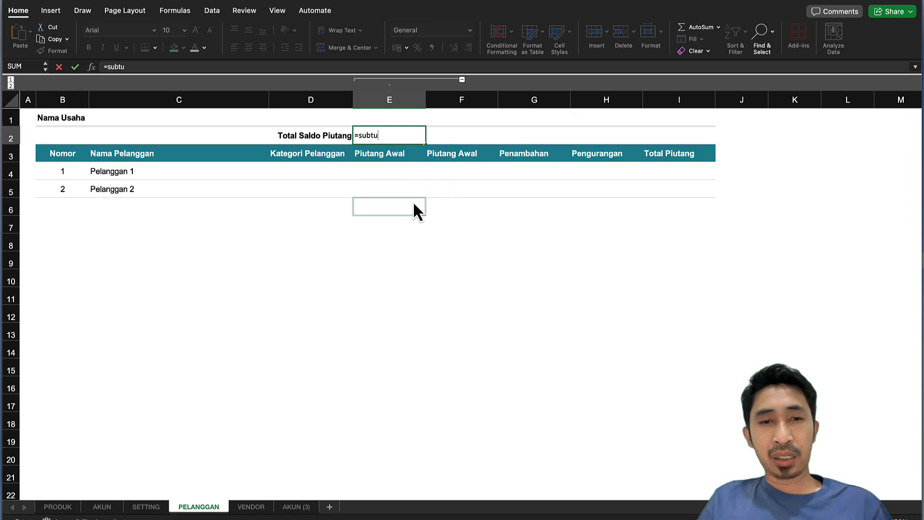
key("BackSpace")
type("o")
key("Tab")
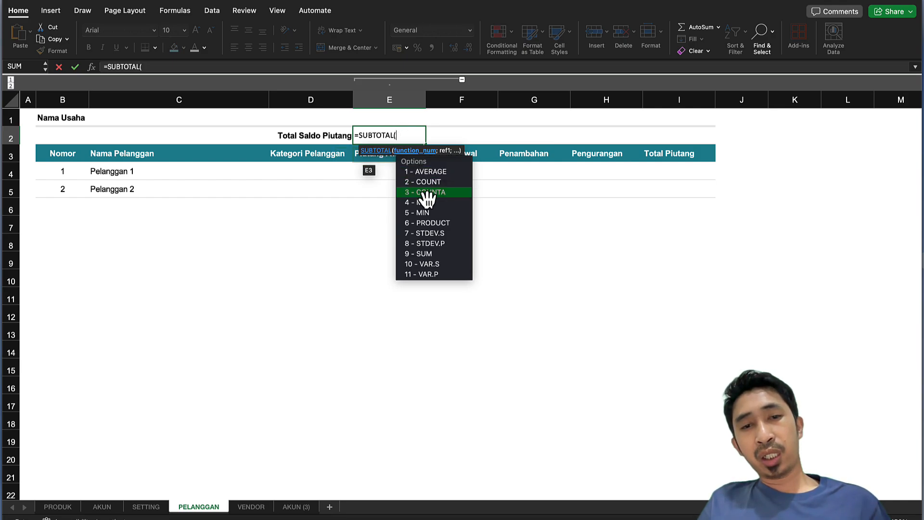
double_click(435, 254)
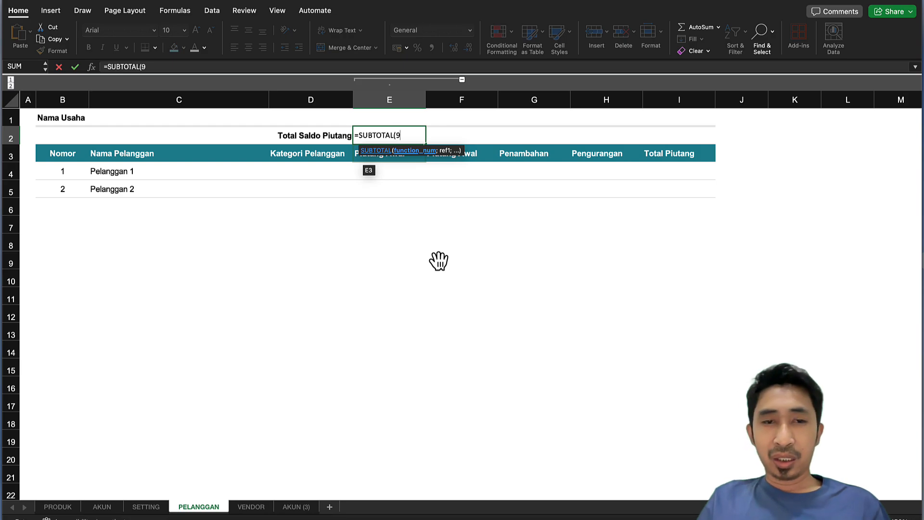
Complete the formula in E2 with the range E4:E100, giving =SUBTOTAL(9;E4:E100).
type(";")
key("Down")
key("shift+Down")
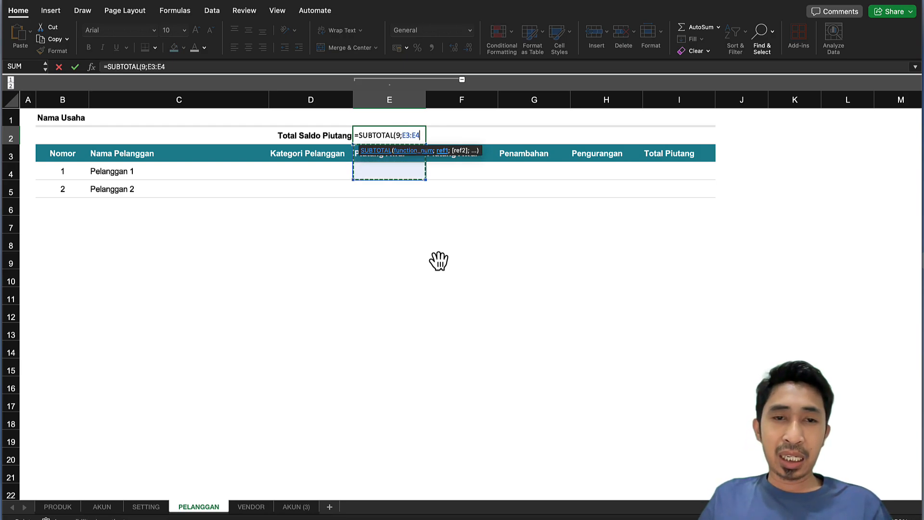
key("shift+Down")
key("shift+Down")
key("shift+Down")
key("shift+Down")
key("shift+Down")
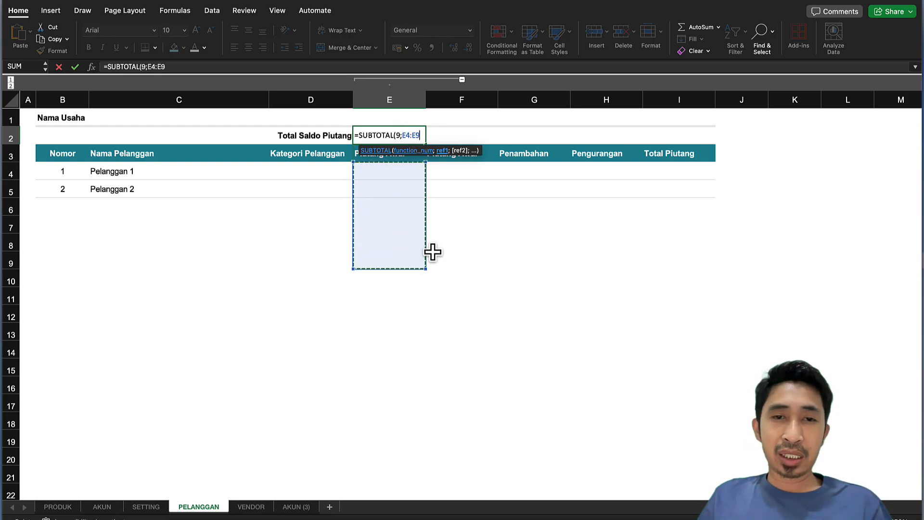
key("BackSpace")
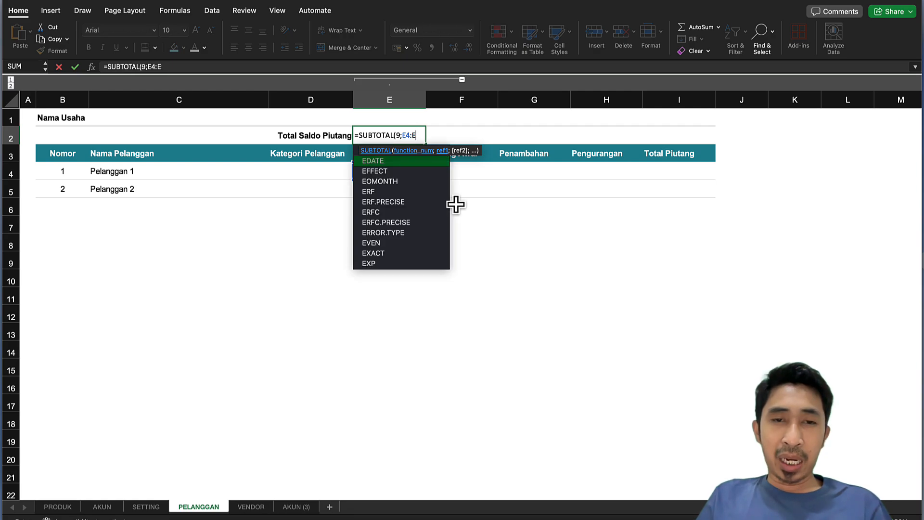
type("100")
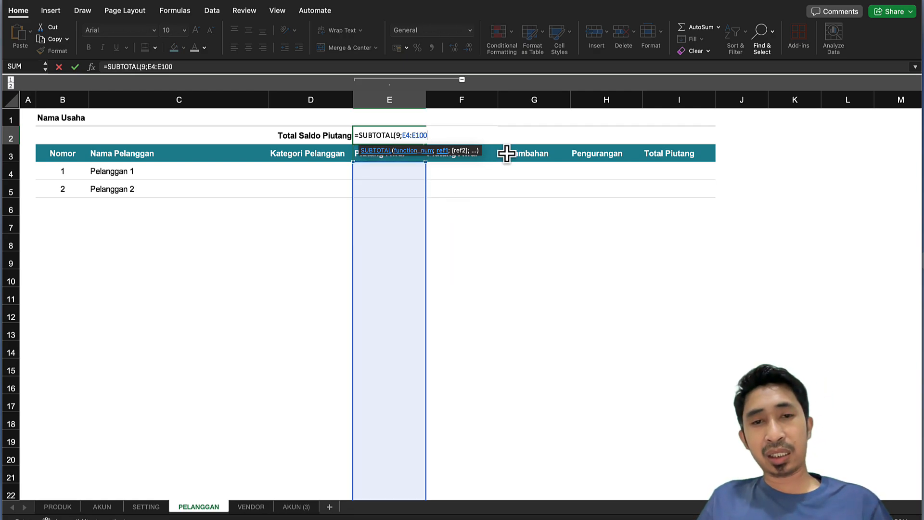
type(")")
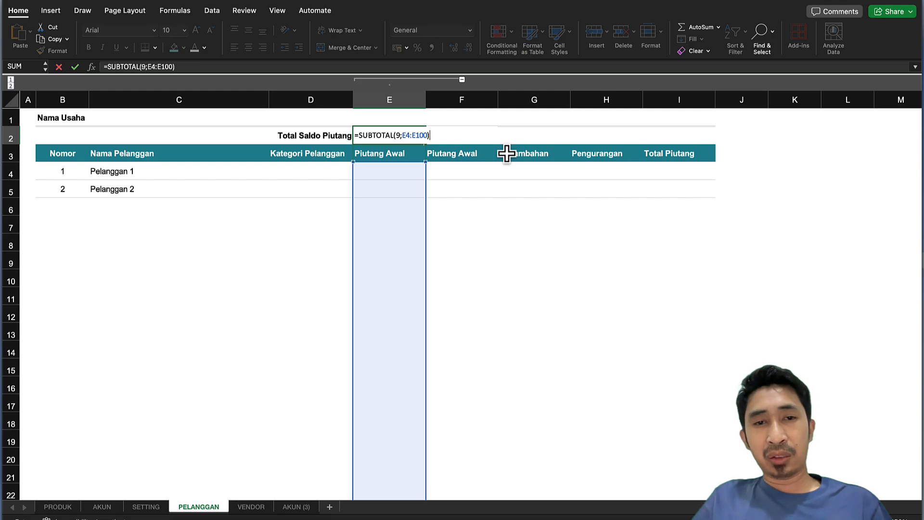
key("Return")
Copy the subtotal formula from E2 across the totals row to F2:I2.
key("Up")
key("super+c")
key("Right")
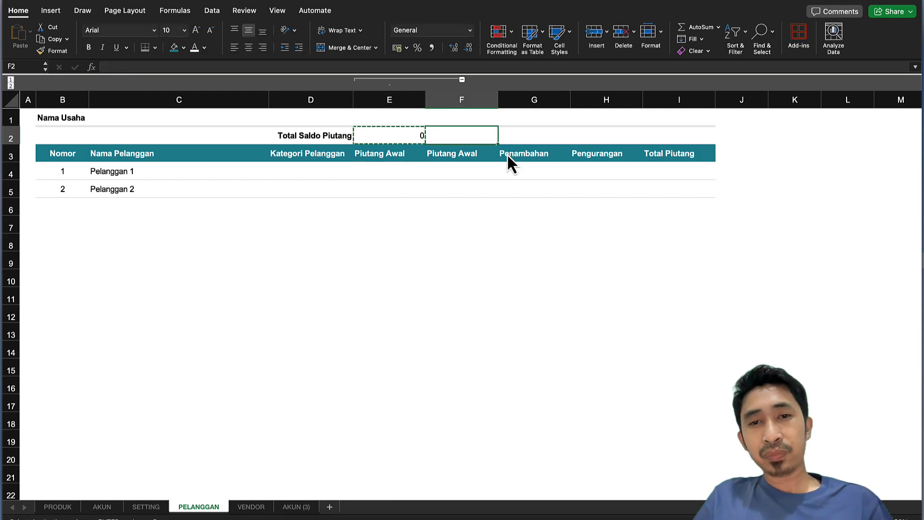
key("shift+Right")
key("shift+Right")
key("shift+Right")
key("super+v")
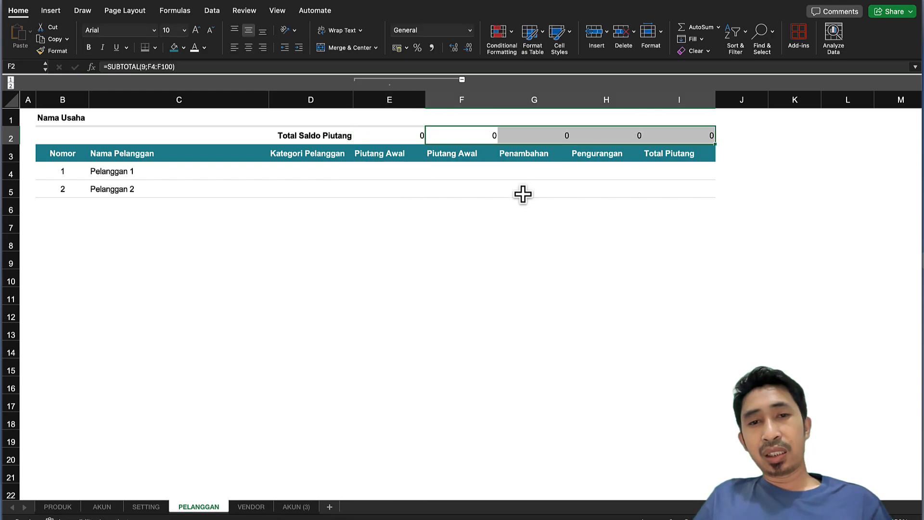
Enter 100000 as the Piutang Awal of Pelanggan 1 in E4 and fill it down to Pelanggan 2 in E5.
left_click(522, 193)
left_click(412, 168)
left_click(411, 136)
left_click(396, 187)
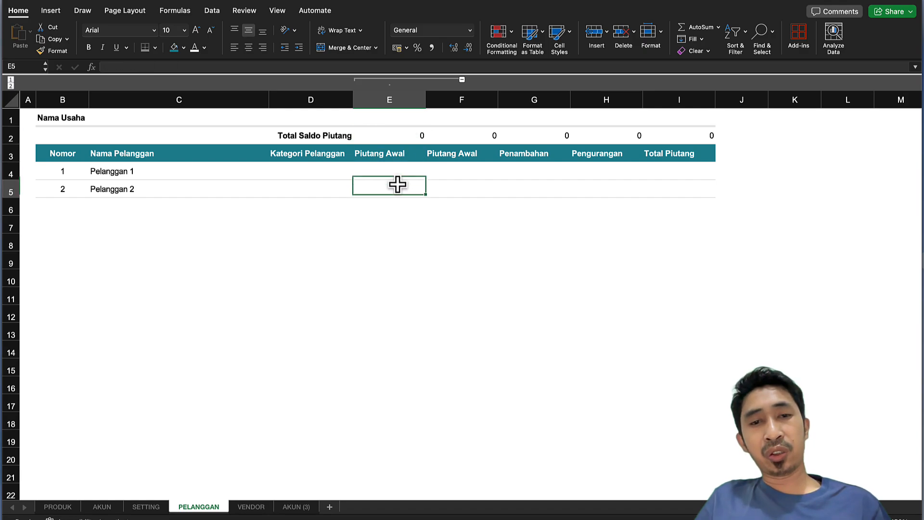
left_click(394, 169)
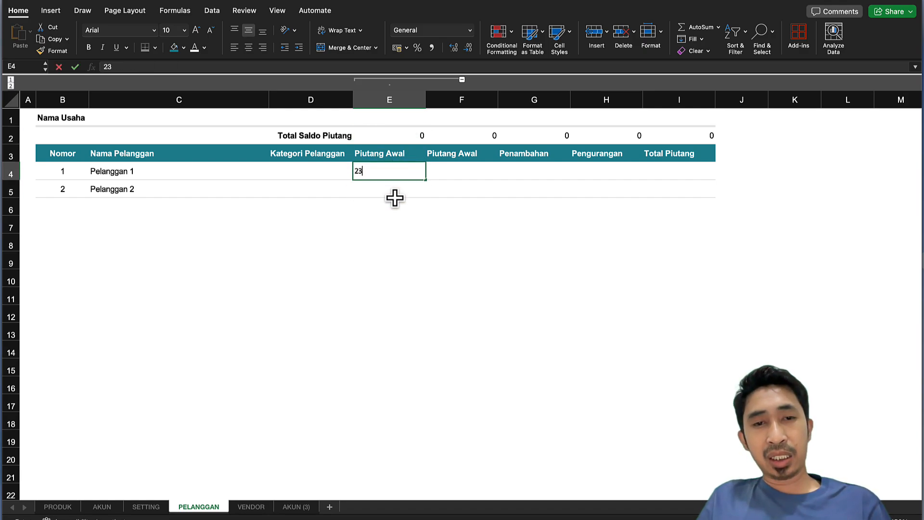
key("BackSpace")
key("BackSpace")
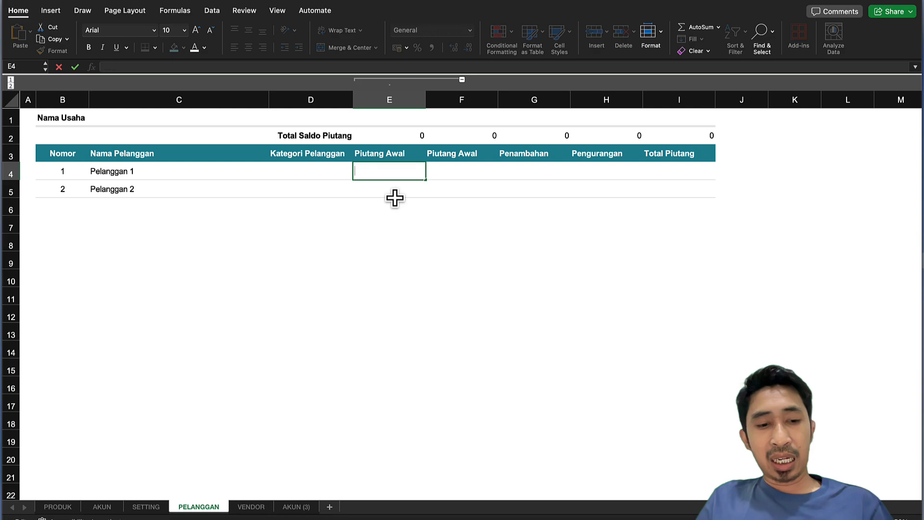
key("Return")
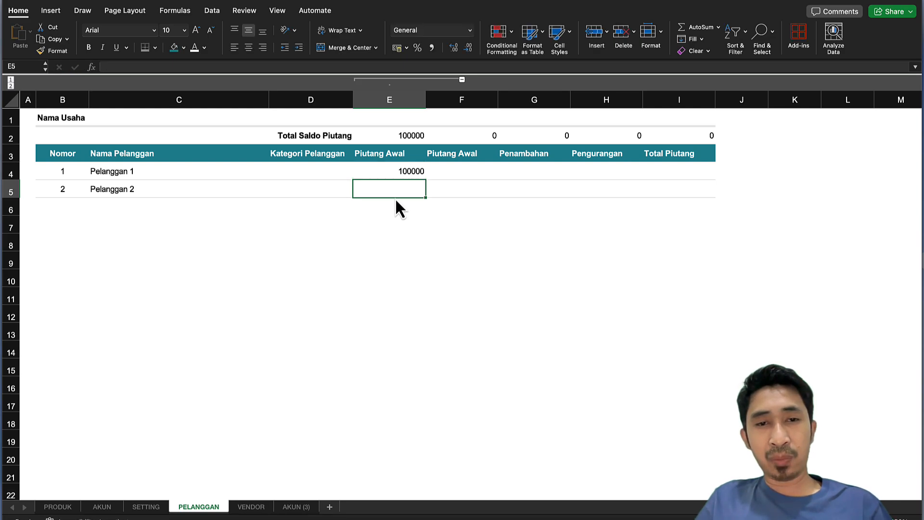
key("ctrl+d")
left_click(396, 225)
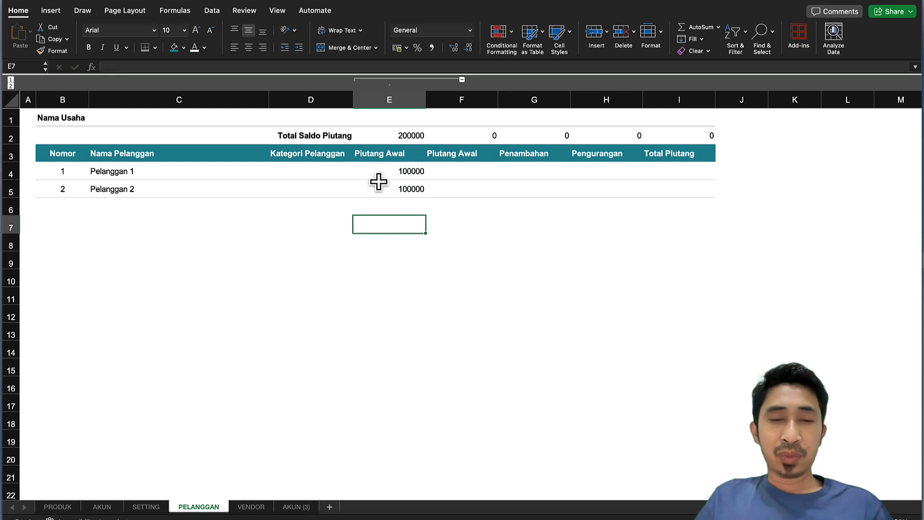
left_click(380, 183)
left_click(387, 142)
Set Kategori Pelanggan to Umum for Pelanggan 1 and Perusahaan for Pelanggan 2 using the category dropdowns.
left_click(313, 155)
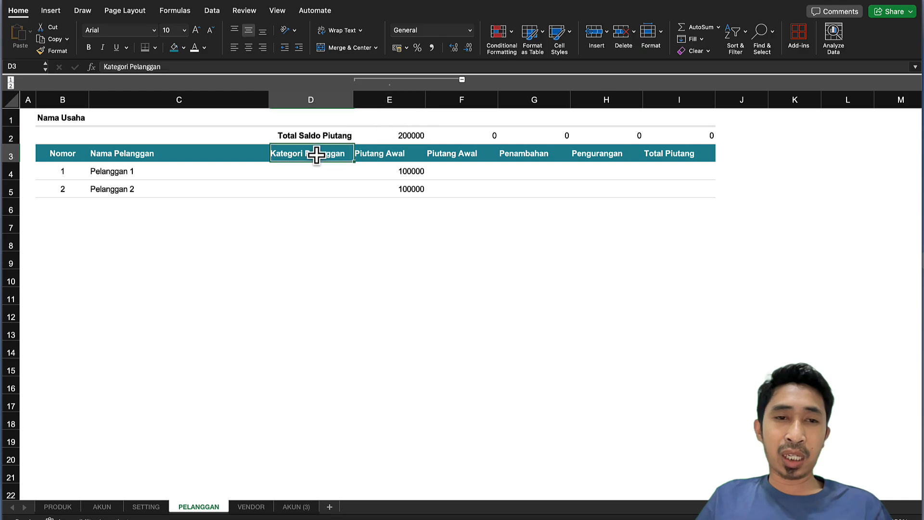
left_click(311, 187)
left_click(327, 172)
left_click(357, 175)
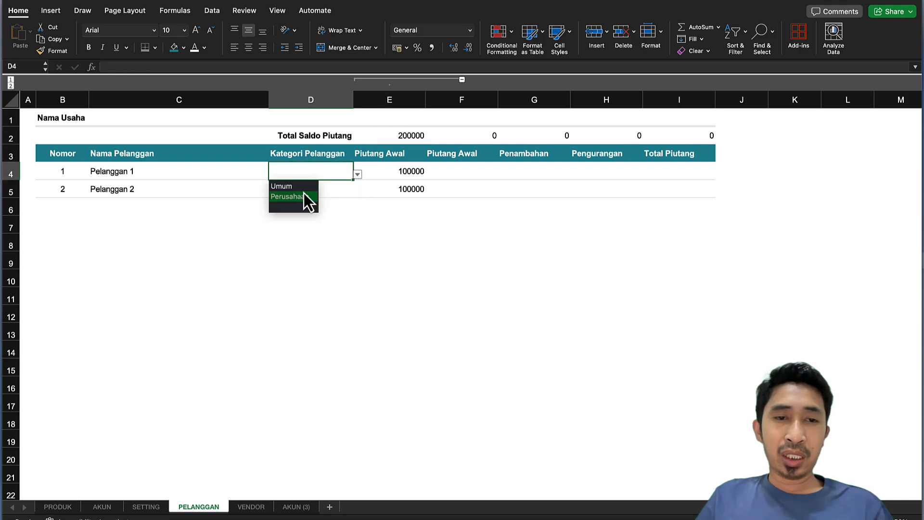
left_click(308, 184)
left_click(335, 187)
left_click(358, 192)
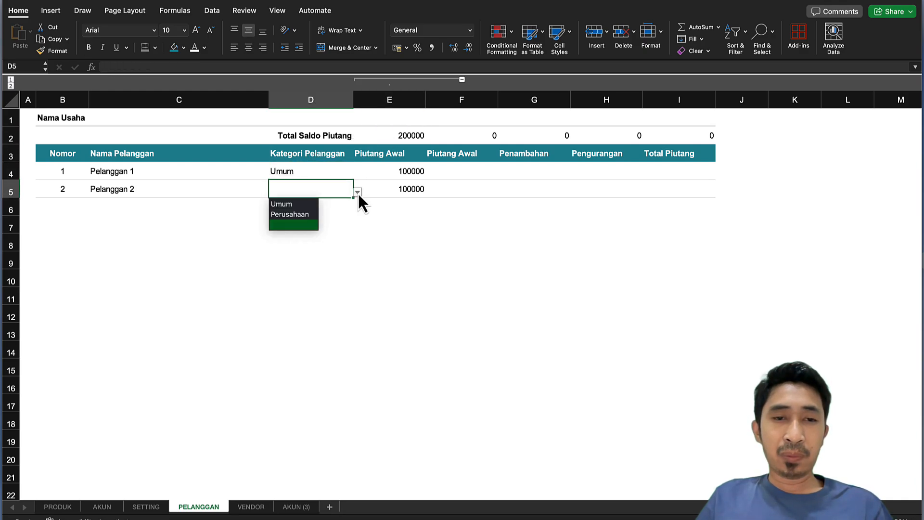
left_click(304, 213)
left_click(308, 149)
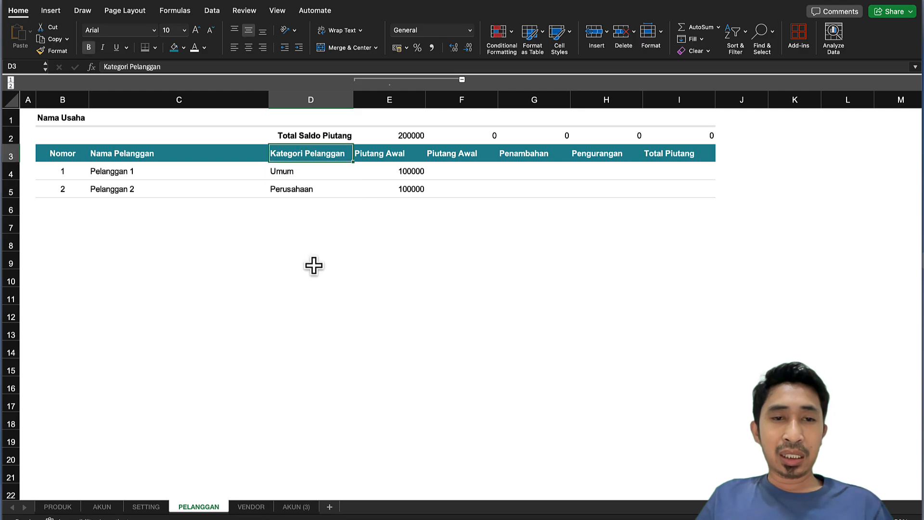
Add a filter to the Kategori Pelanggan column over the range D3:D14.
left_click(320, 405, "shift")
left_click(286, 151)
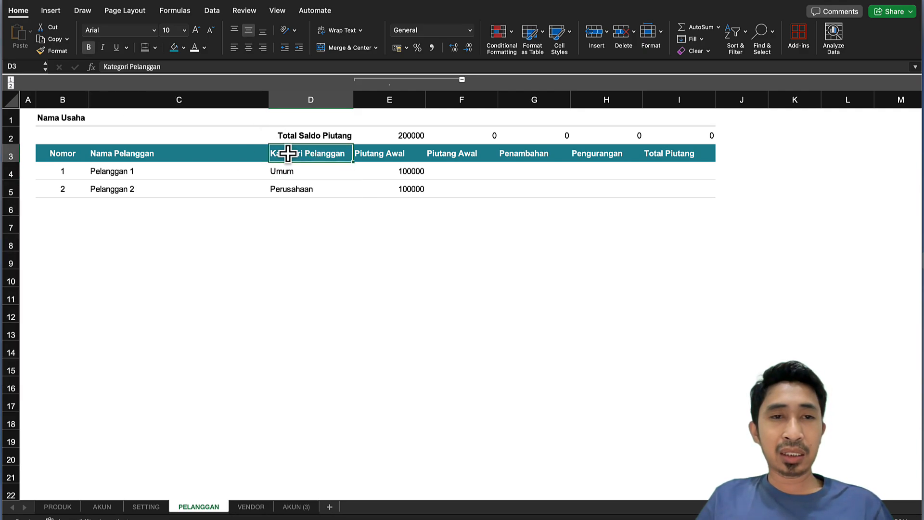
left_click(213, 11)
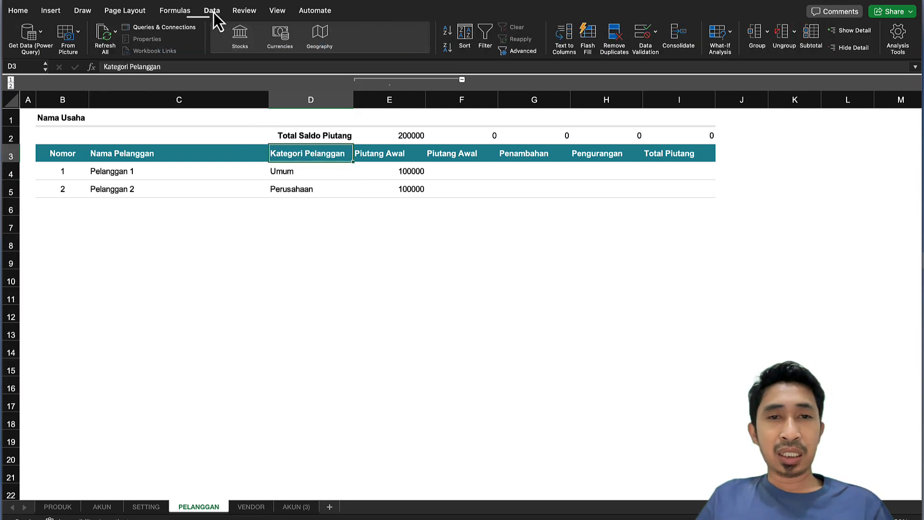
left_click(486, 32)
left_click(369, 193)
left_click(289, 160)
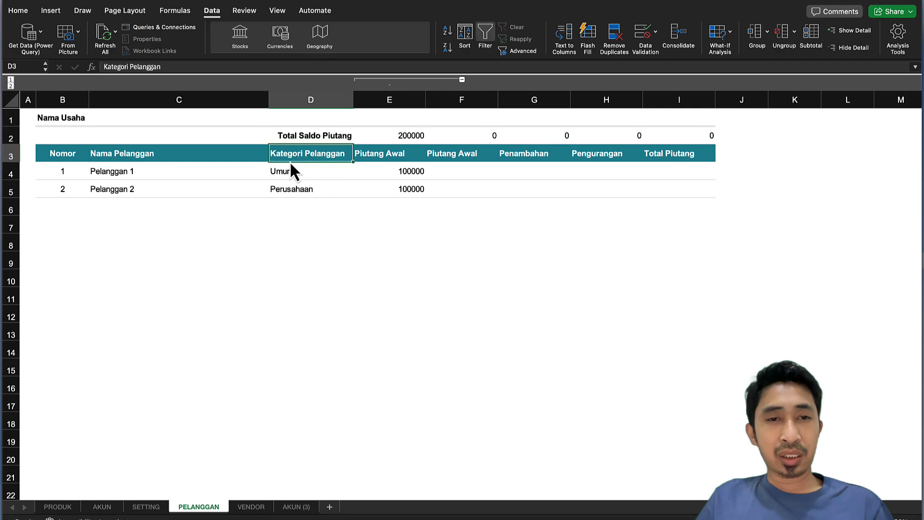
key("super+shift+f")
left_click(306, 243, "shift")
left_click(314, 355, "shift")
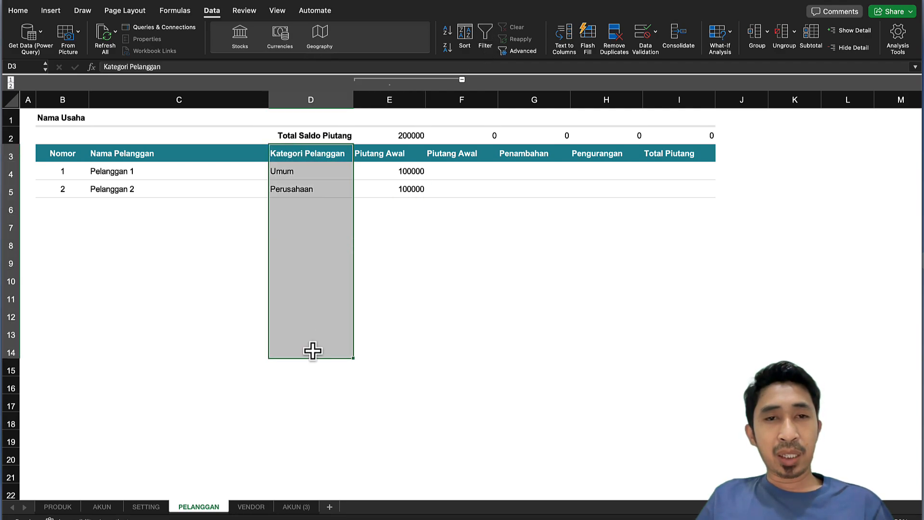
left_click(345, 184)
Filter the Kategori Pelanggan column to show only Umum customers.
left_click(347, 157)
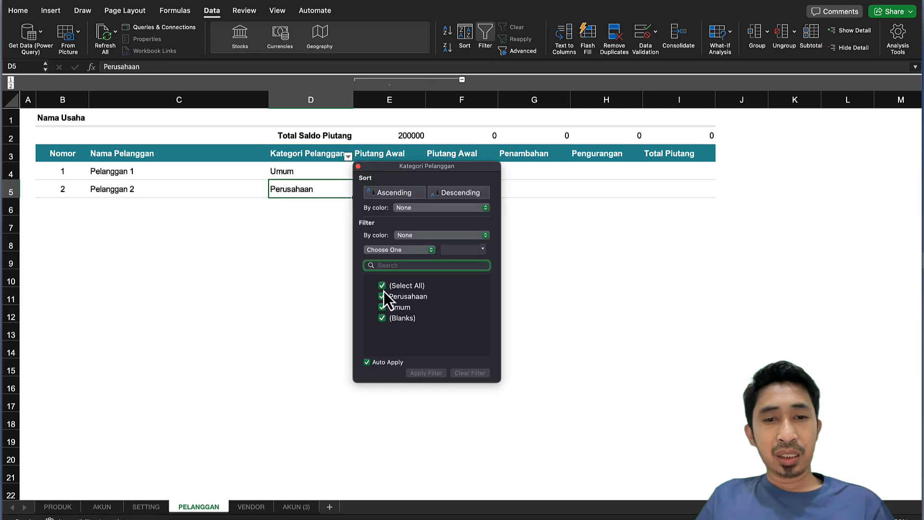
left_click(383, 289)
left_click(383, 307)
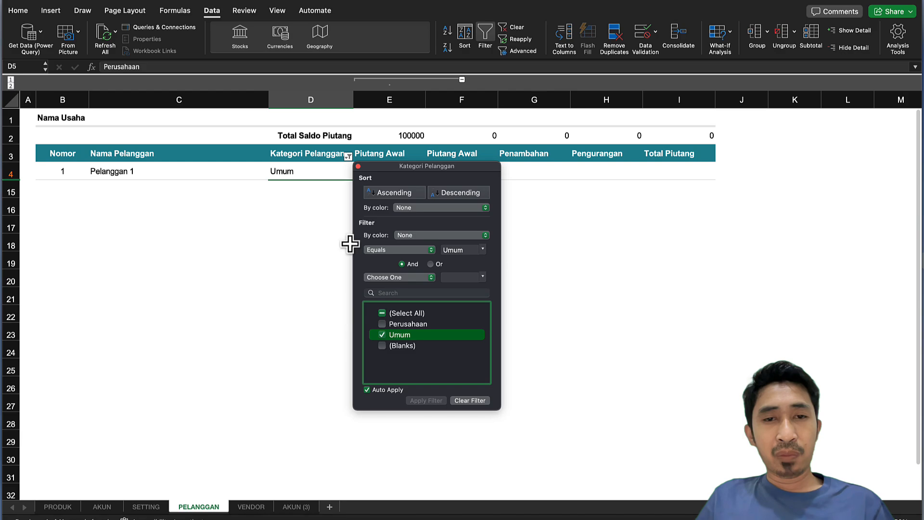
left_click(316, 172)
Compare the subtotal in E2 with the Piutang Awal of the filtered Pelanggan 1 row.
left_click(407, 136)
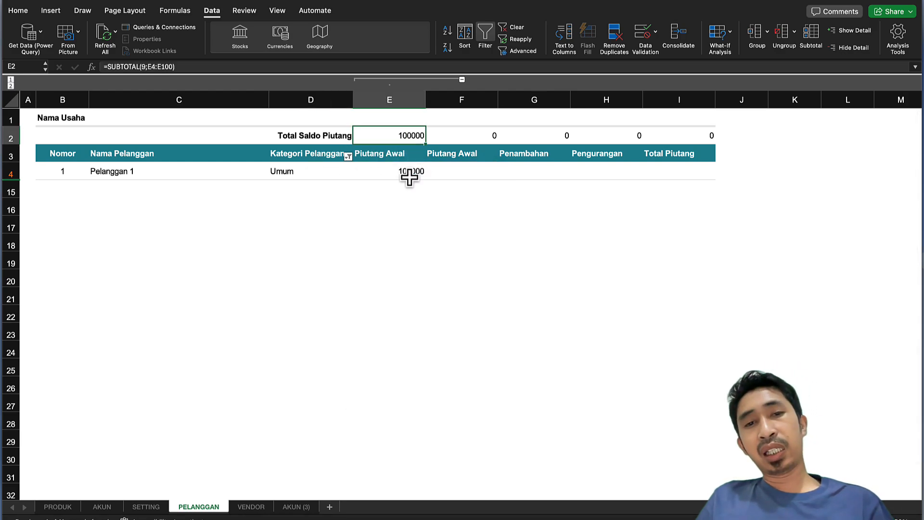
left_click(410, 152)
left_click(409, 133)
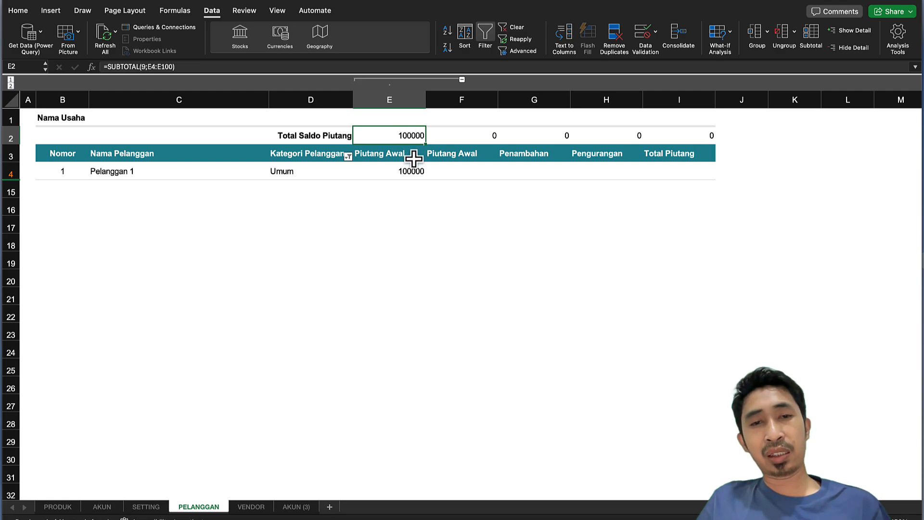
left_click(403, 175)
left_click(398, 212)
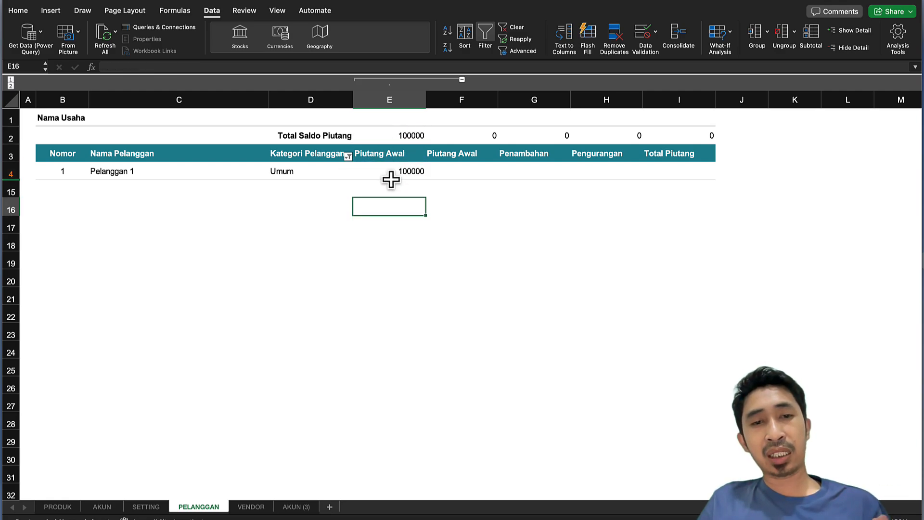
left_click(387, 176)
Select all categories in the Kategori Pelanggan filter to show every customer again.
left_click(348, 156)
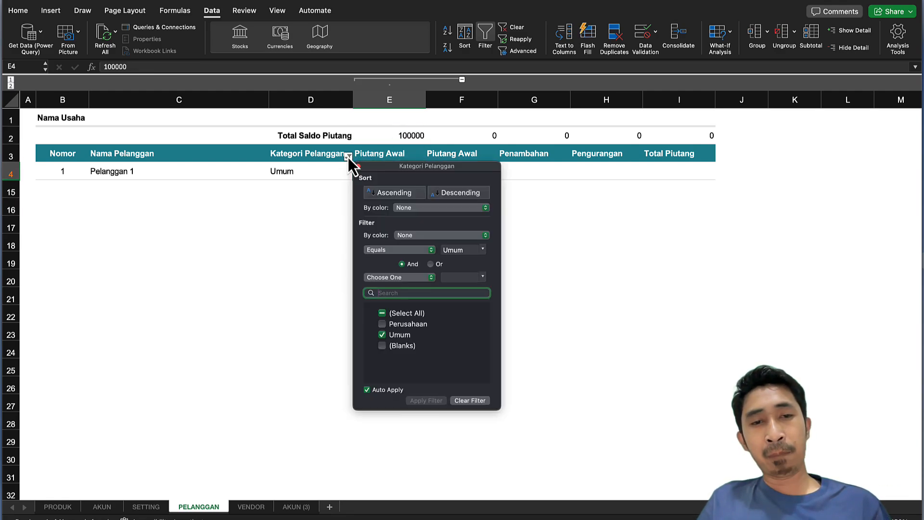
left_click(388, 314)
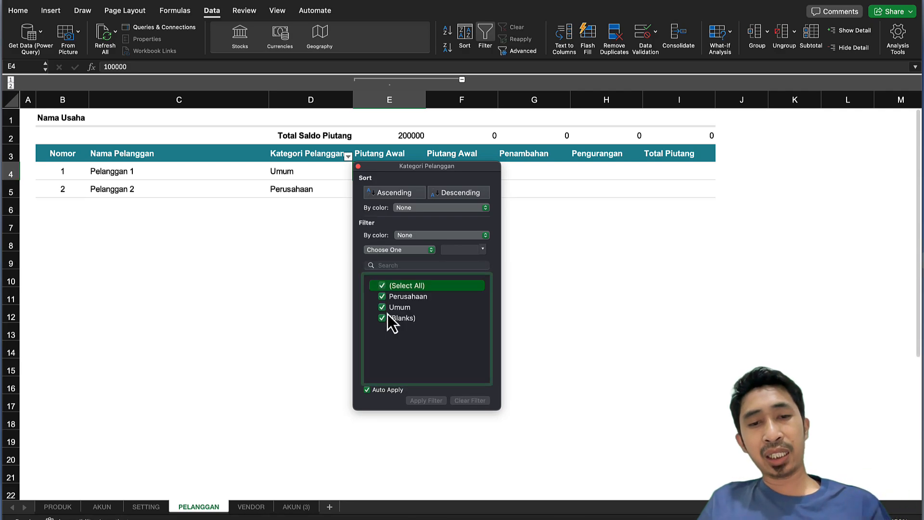
left_click(336, 293)
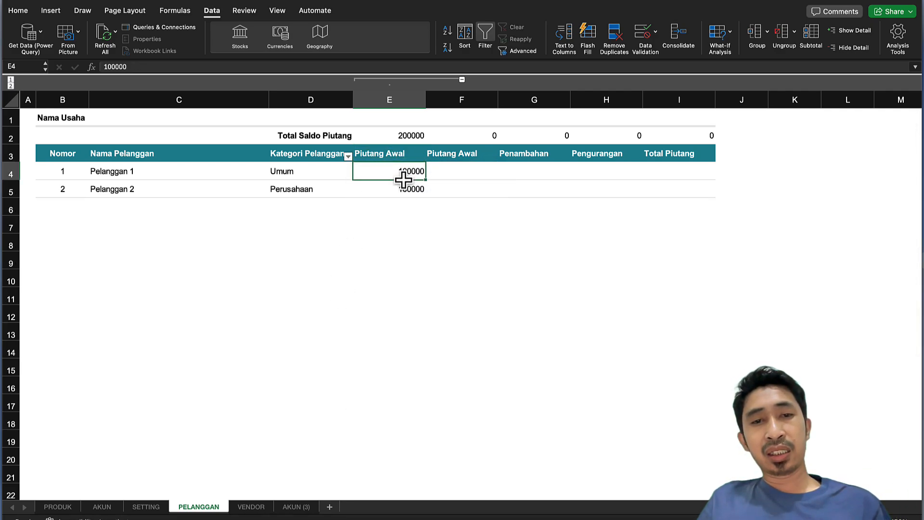
Check the subtotals in E2 and F2 against the unfiltered Piutang Awal amounts.
left_click(398, 136)
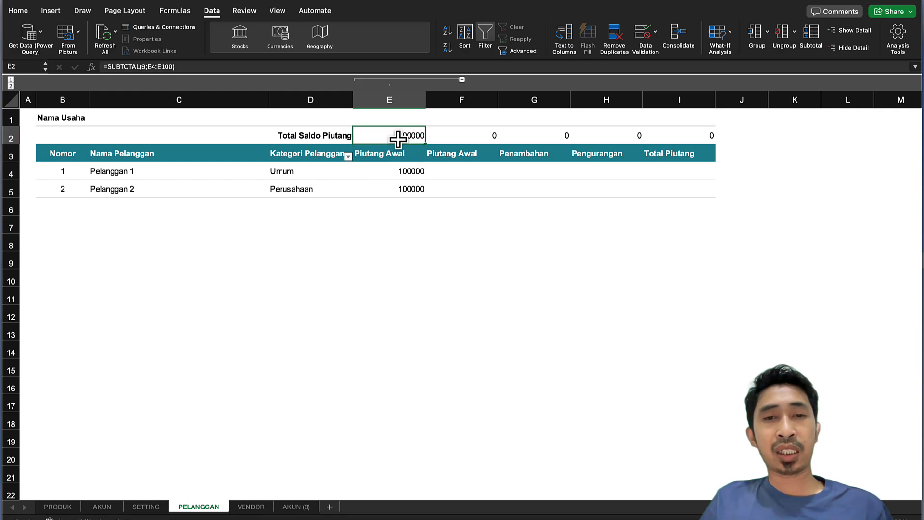
left_click(437, 140)
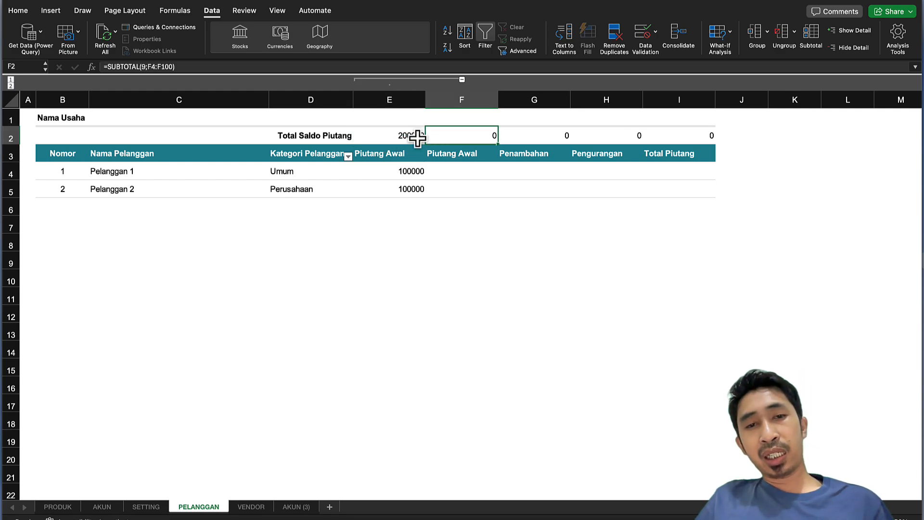
left_click(397, 137)
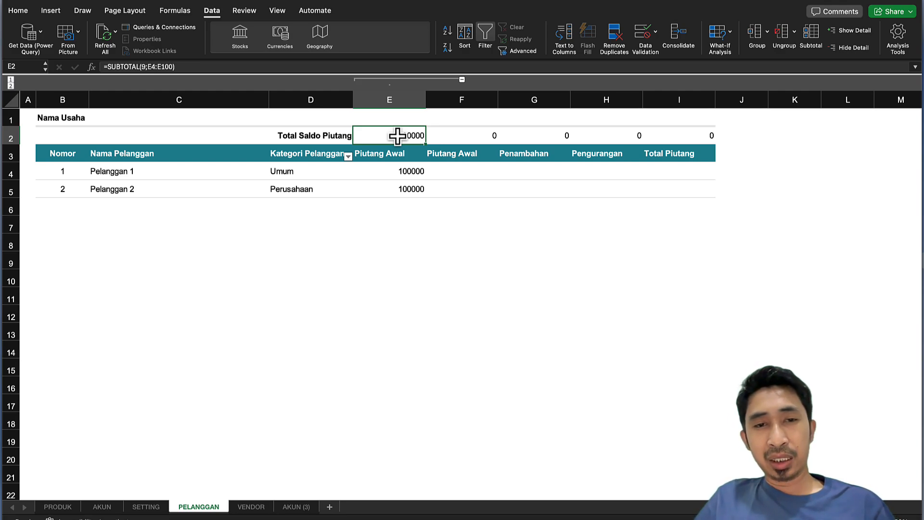
left_click(398, 192)
left_click(398, 202)
Copy the Total Saldo Piutang row D2:I2 from the PELANGGAN sheet to D2 of the VENDOR sheet.
left_click(326, 148)
left_click(332, 137)
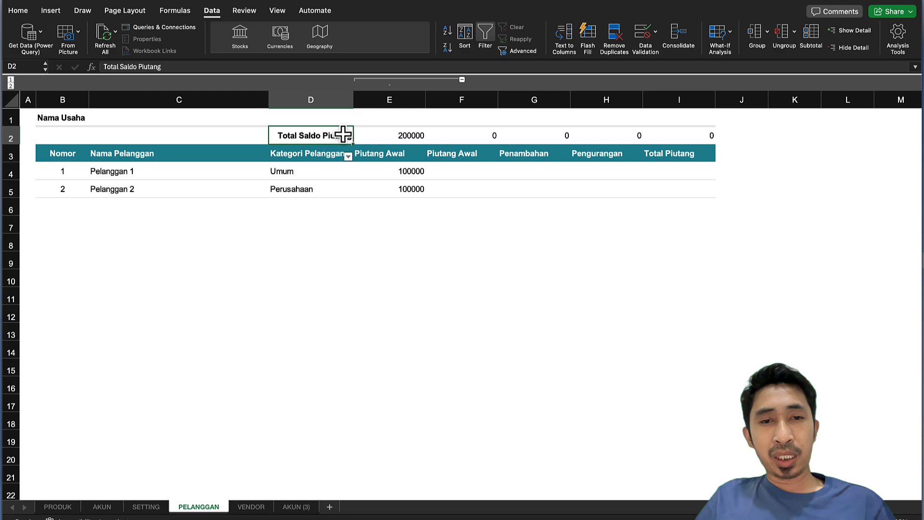
left_click(692, 139, "shift")
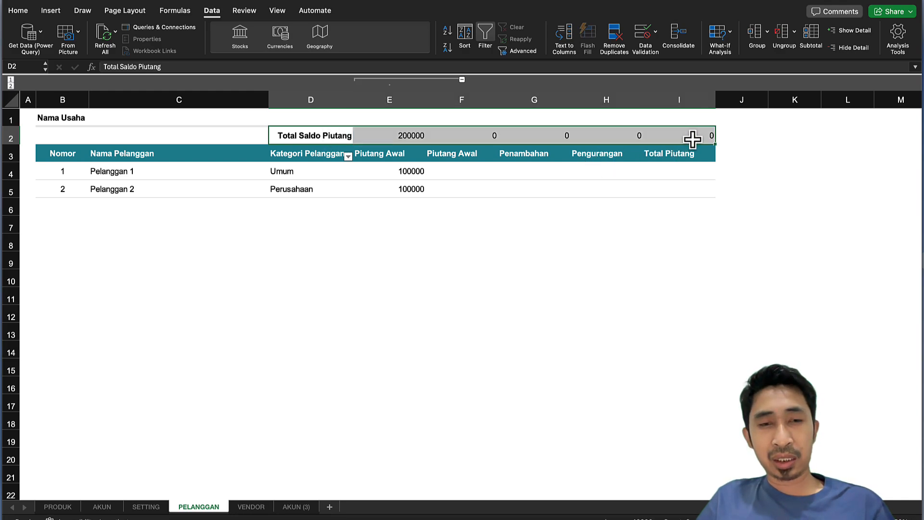
left_click(251, 507)
left_click(322, 138)
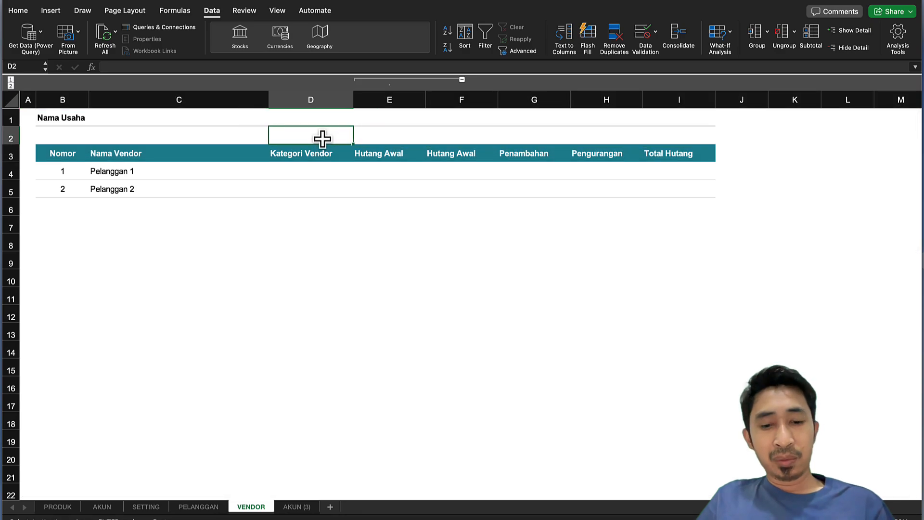
type("Total Saldo Piutang\t0\t0\t0\t0\t0")
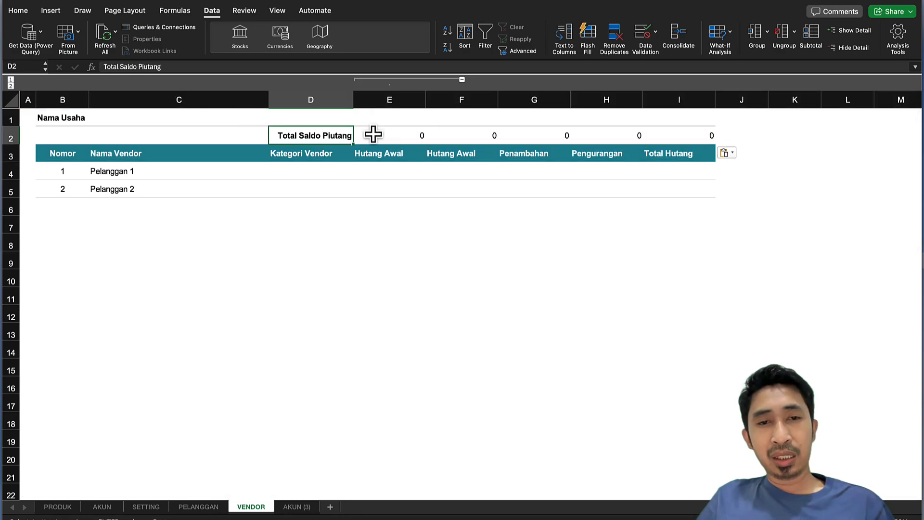
Check the copied subtotal formula in E2 and change the label in D2 to Total Saldo Hutang.
double_click(374, 135)
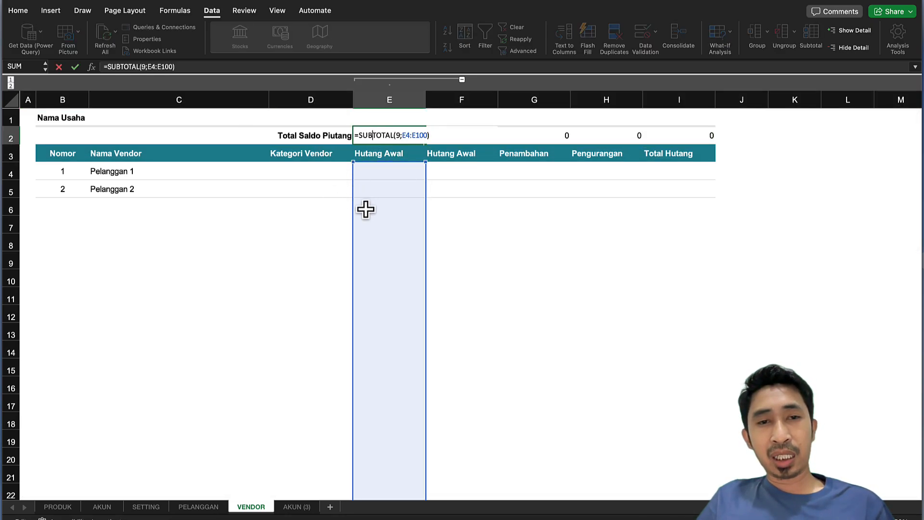
key("Return")
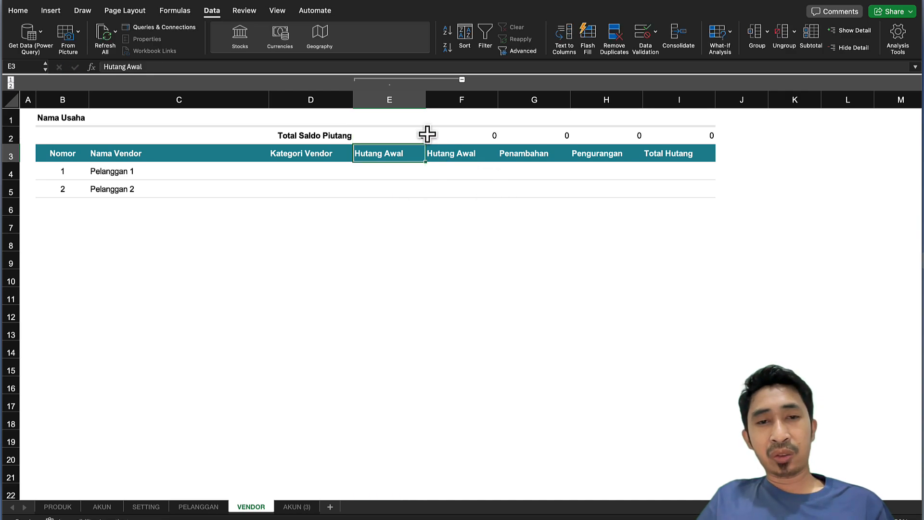
left_click(345, 137)
double_click(345, 137)
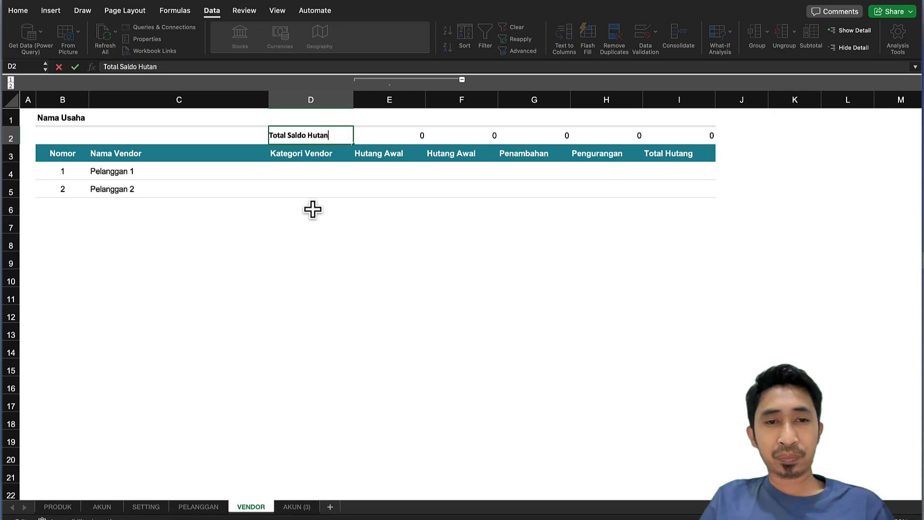
key("Return")
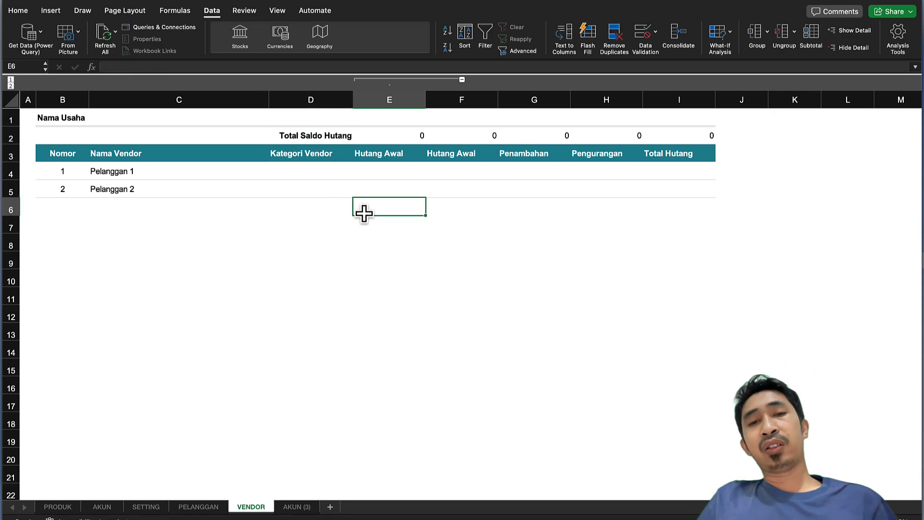